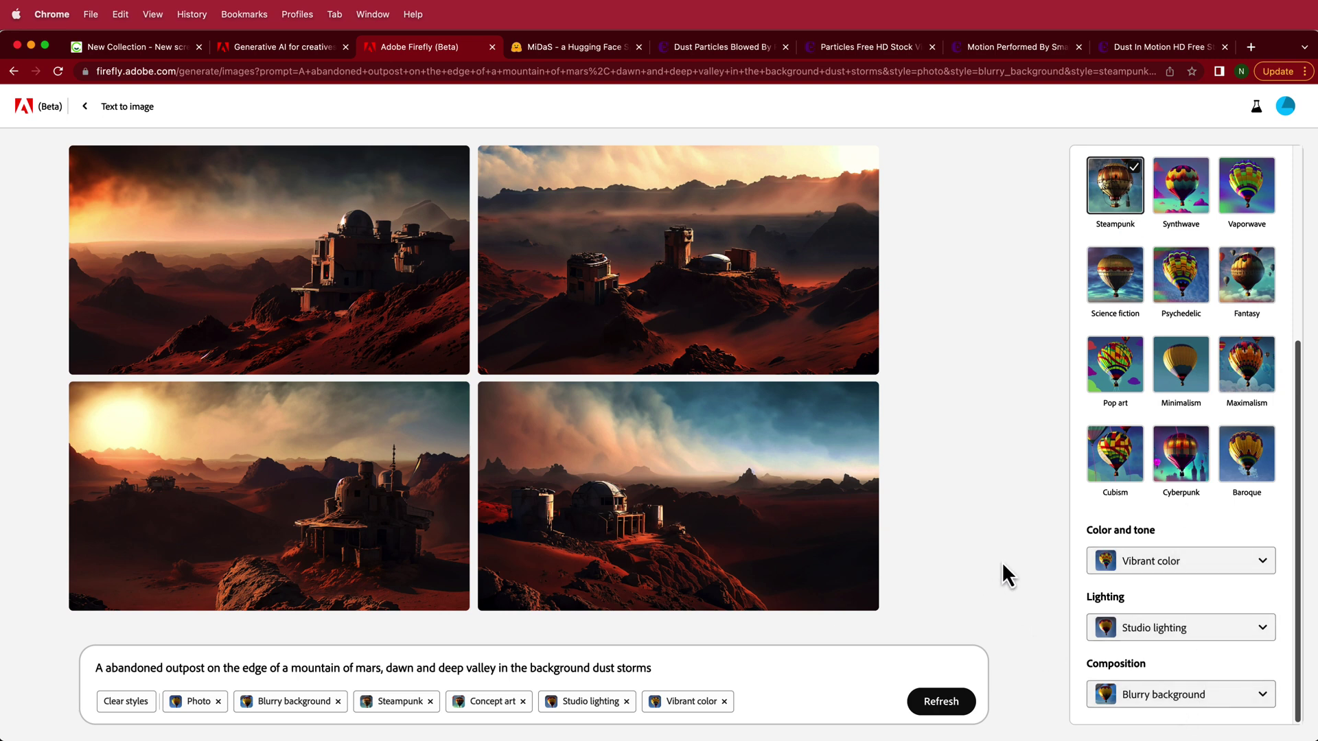
In Photoshop, enlarge the placed Firefly outpost image to span the full canvas width and rasterize its layer
mouse_move(288, 491)
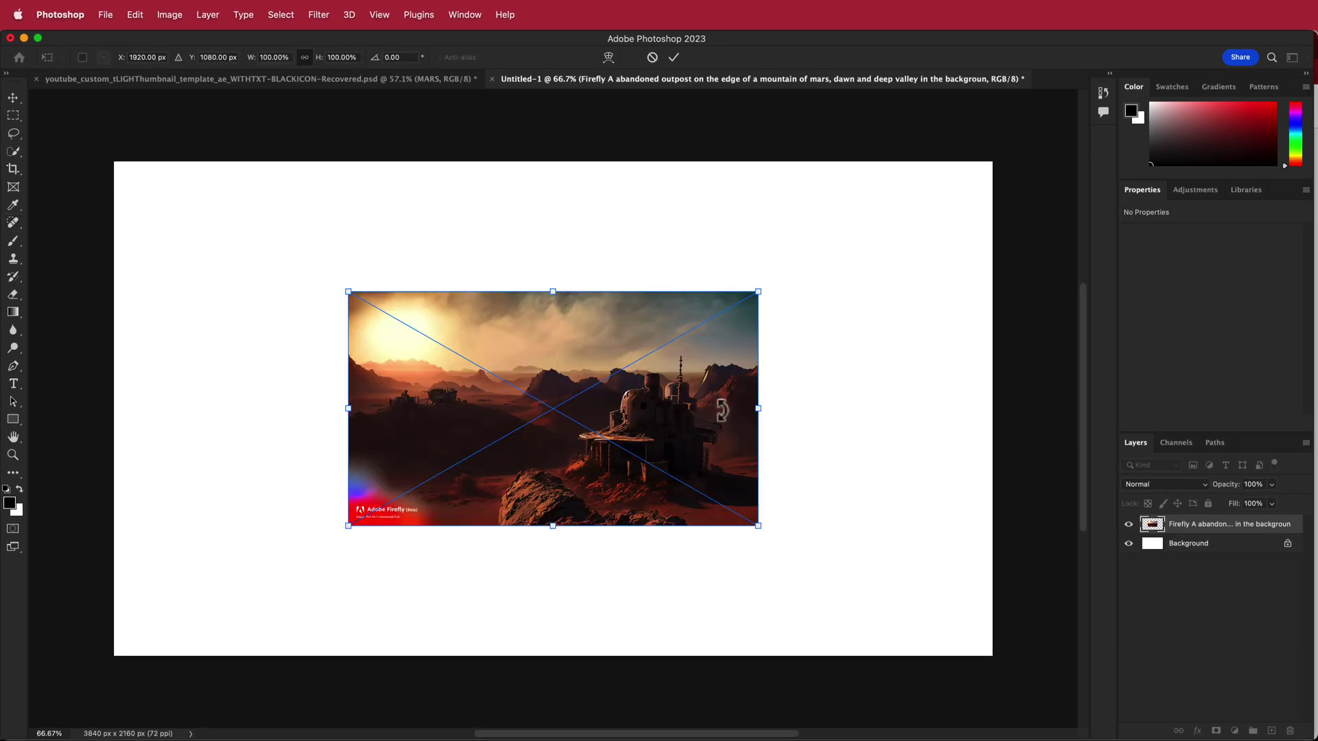
drag(760, 410, 995, 413)
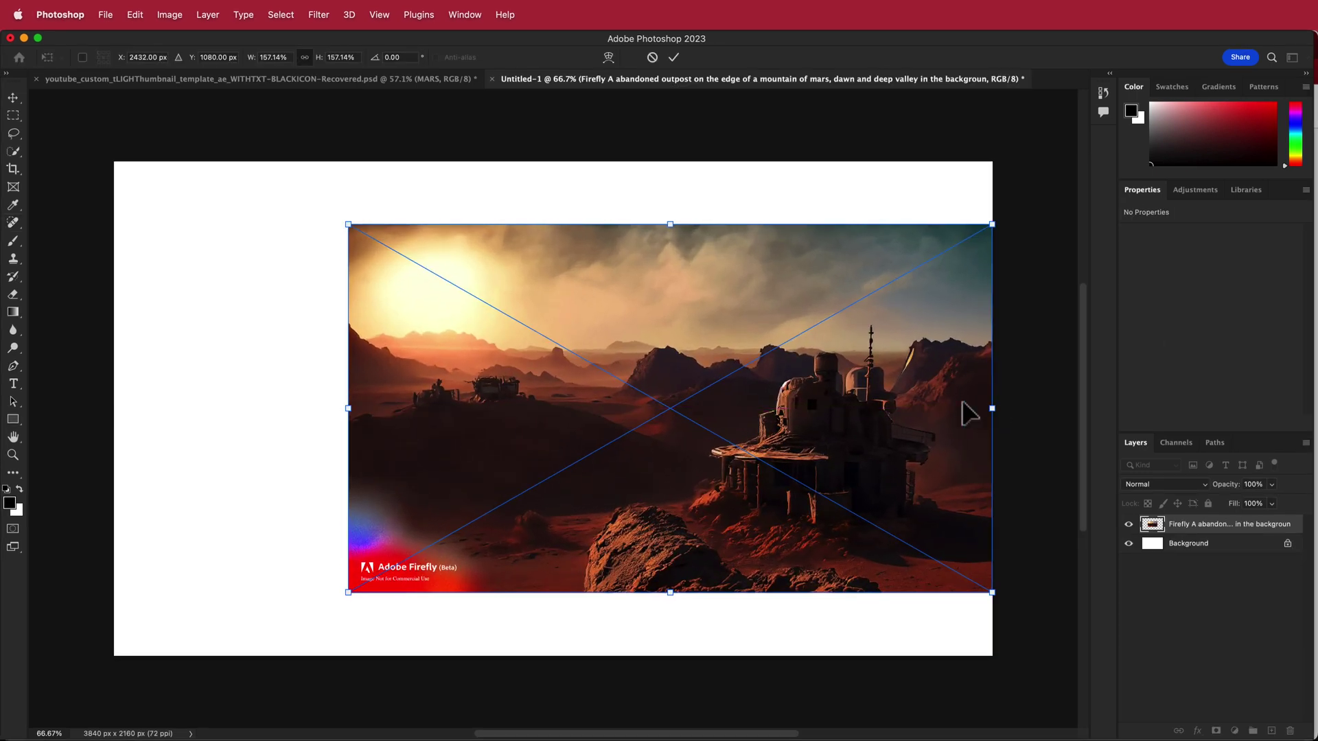
drag(348, 409, 114, 409)
key(Return)
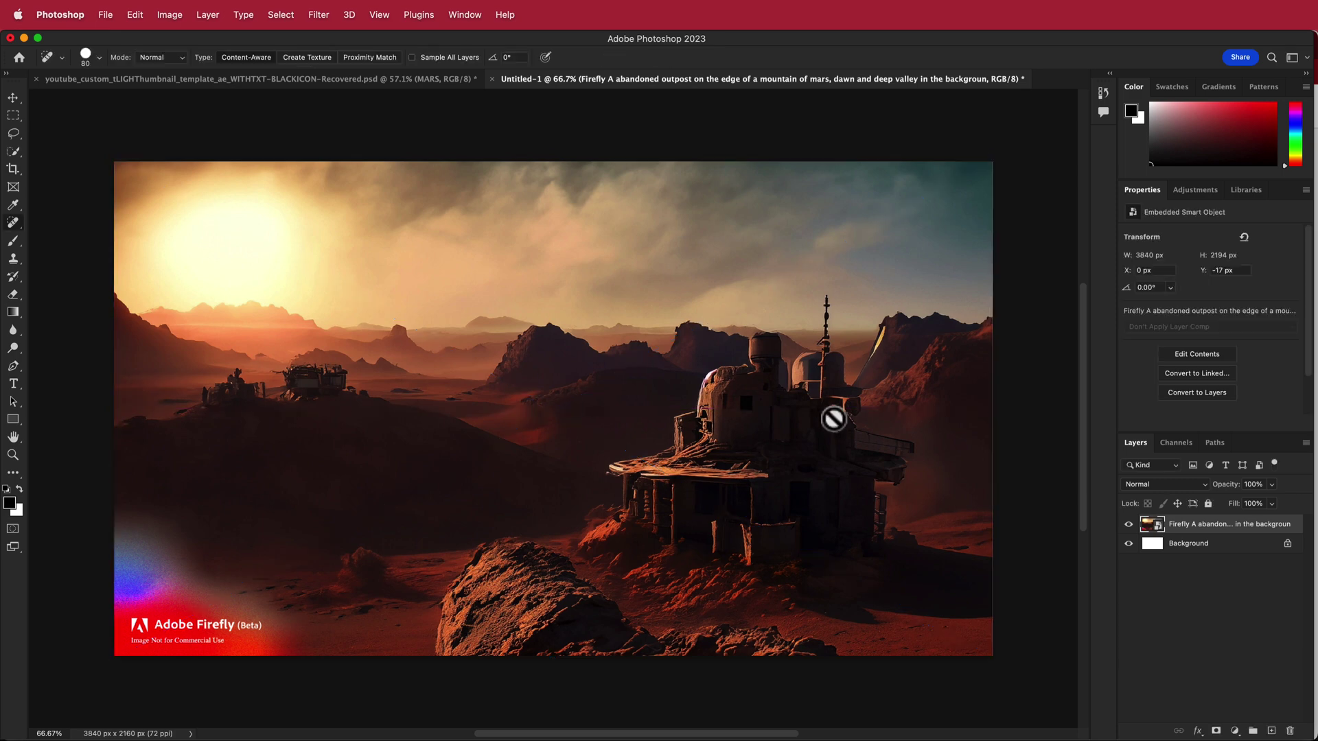
right_click(1206, 534)
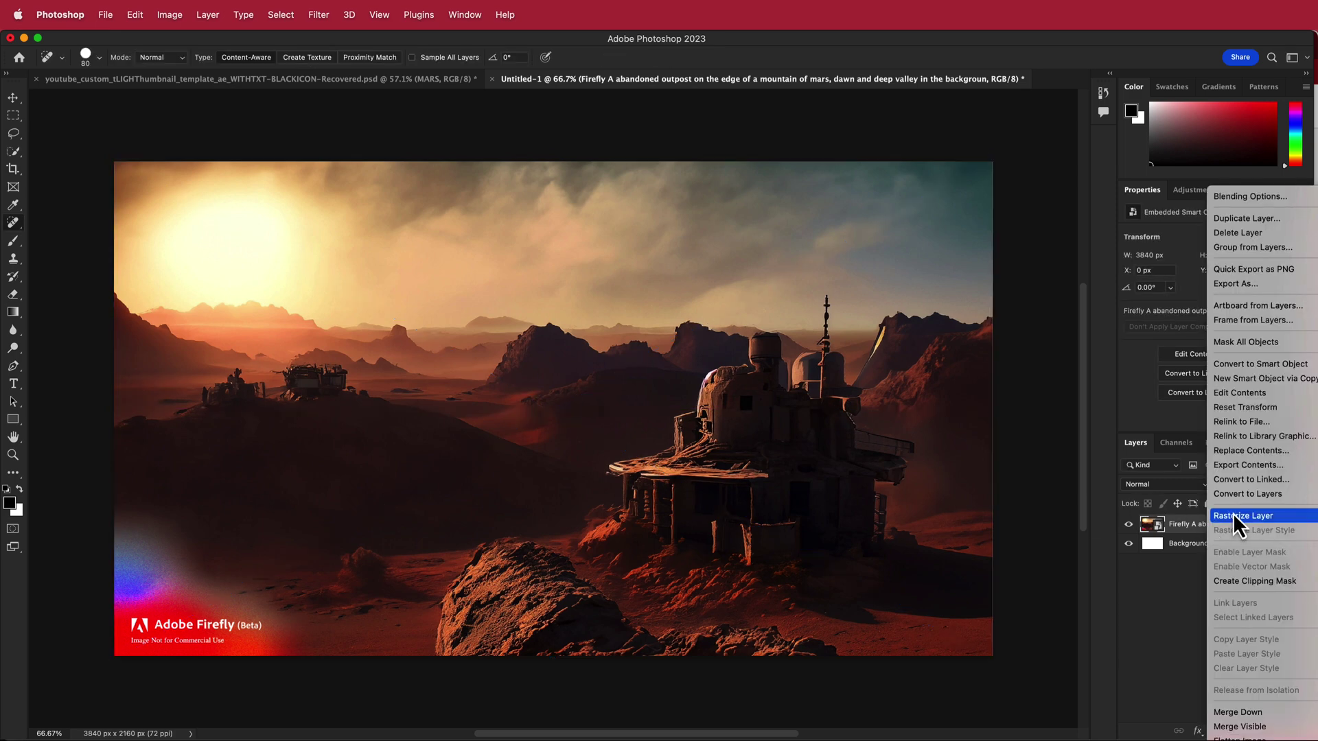
click(1275, 516)
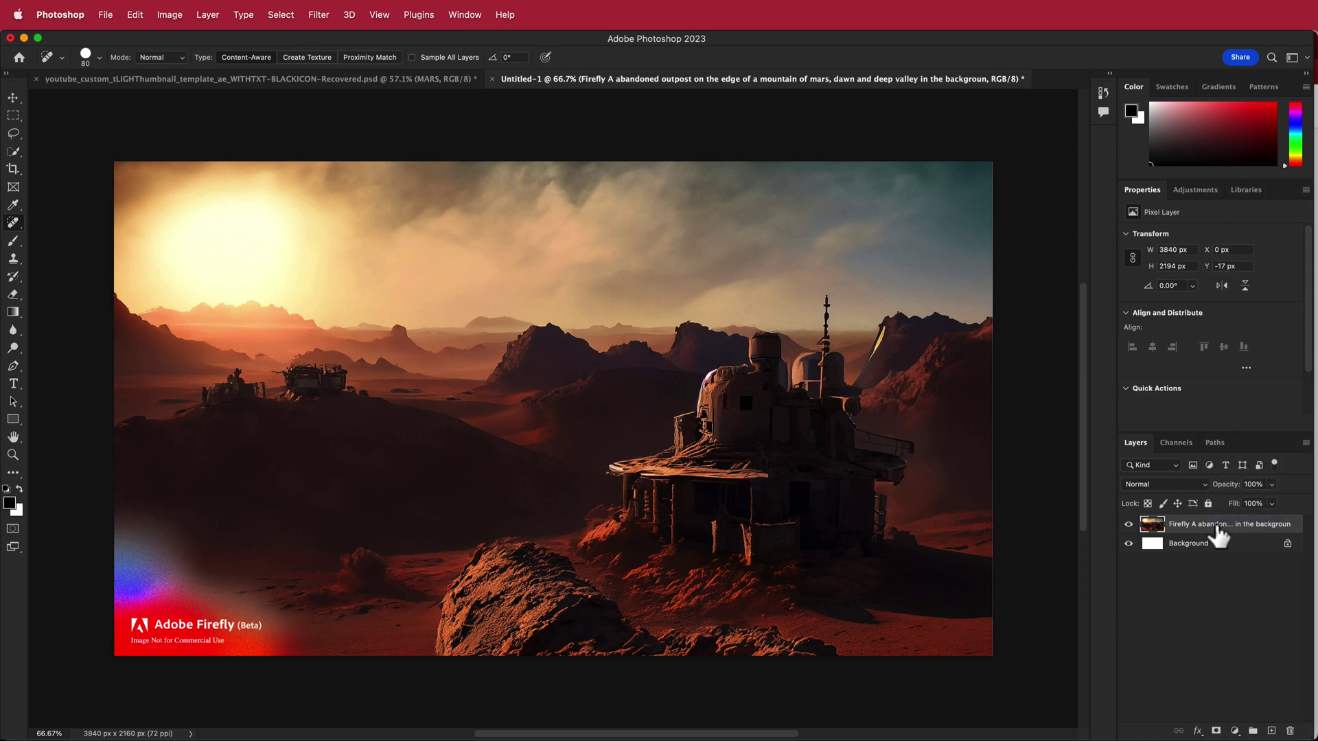
Remove the Adobe Firefly watermark from the image's corner with a rectangular selection and Content-Aware Fill output to the current layer, leaving nothing selected
click(13, 116)
drag(97, 492, 319, 673)
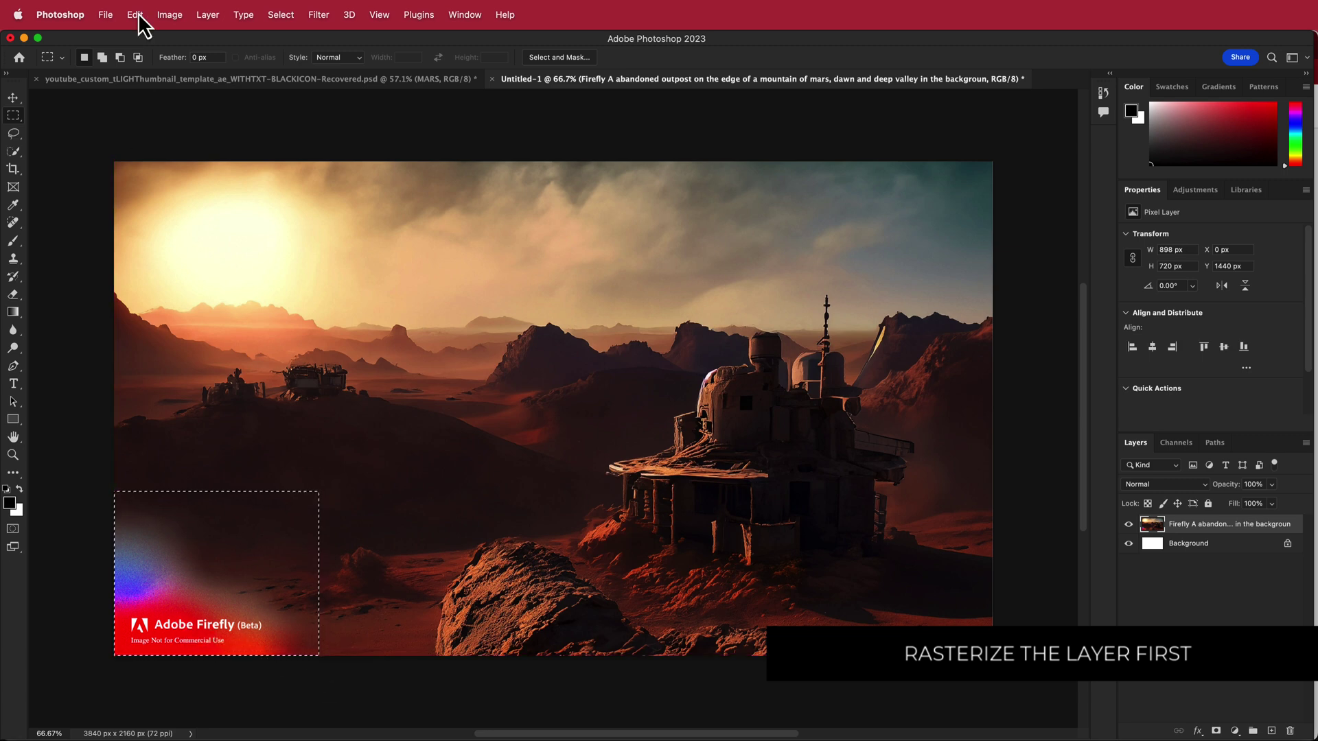
click(137, 15)
click(190, 257)
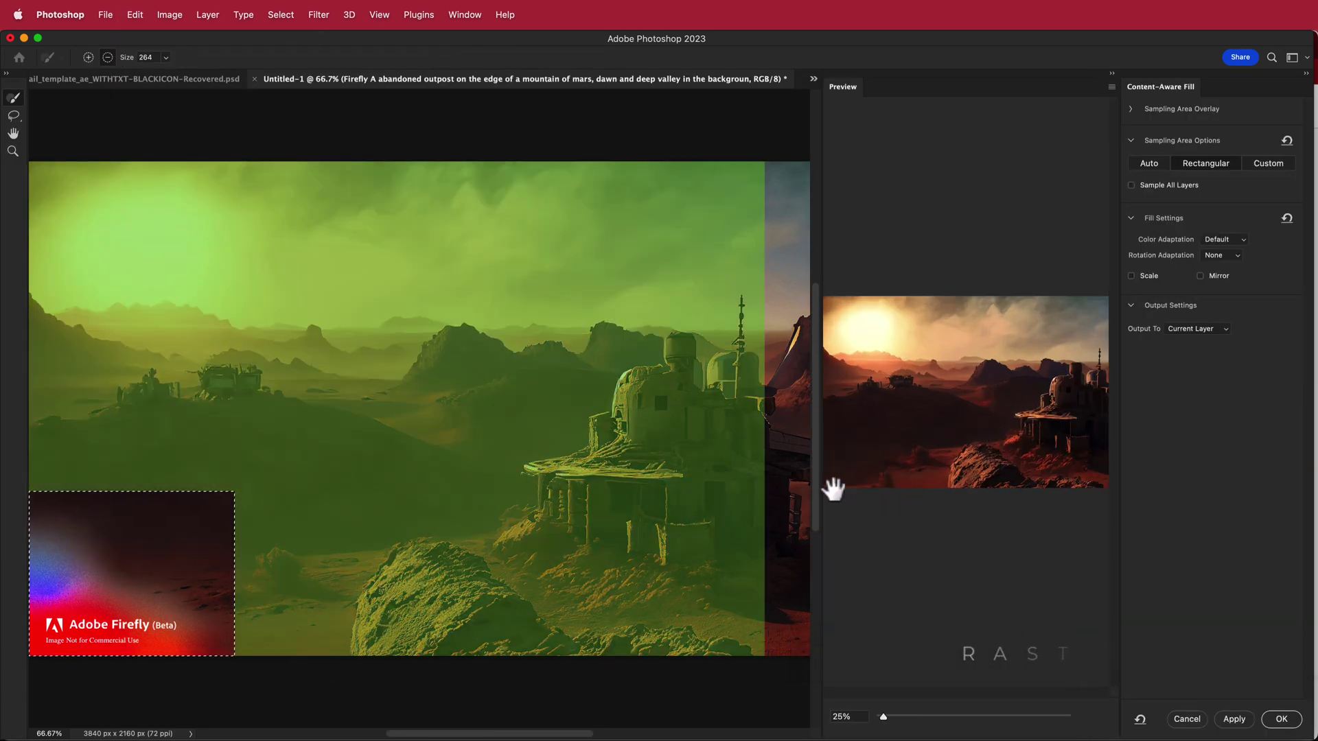
click(1196, 329)
click(1191, 331)
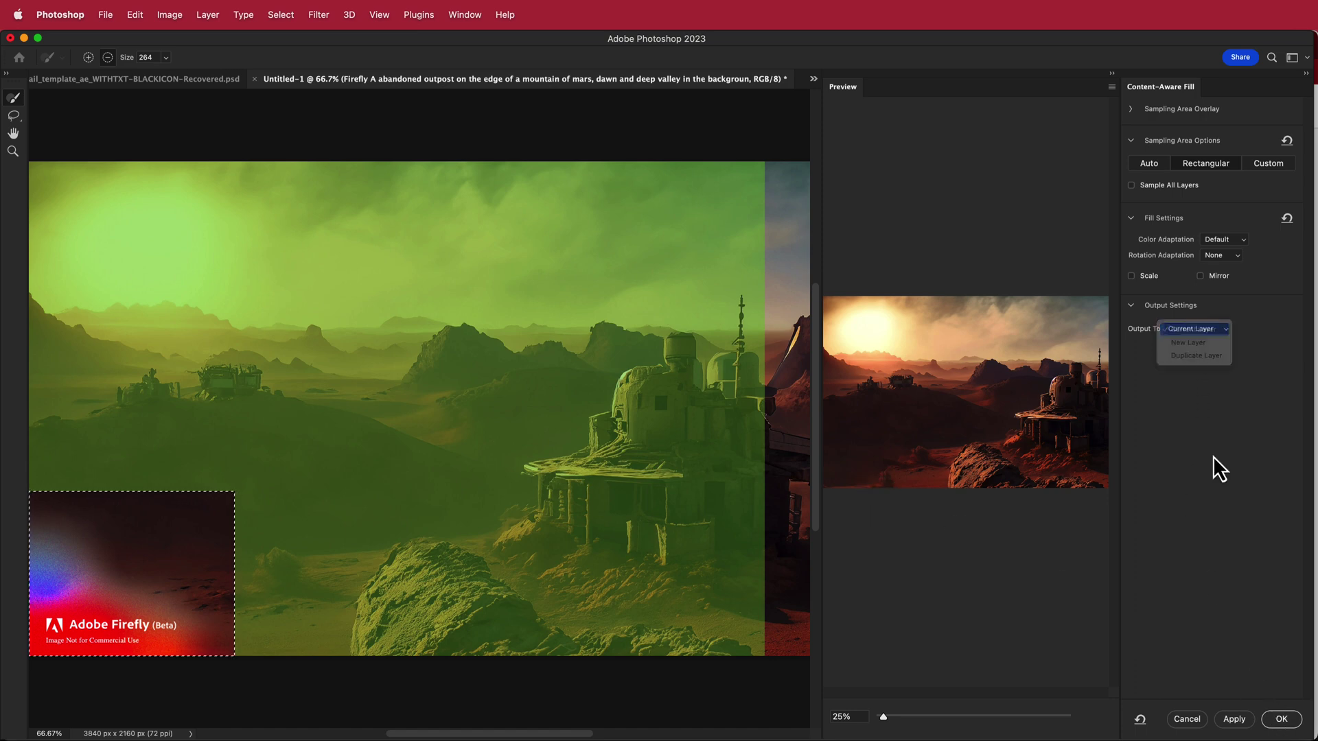
click(1234, 719)
click(1280, 719)
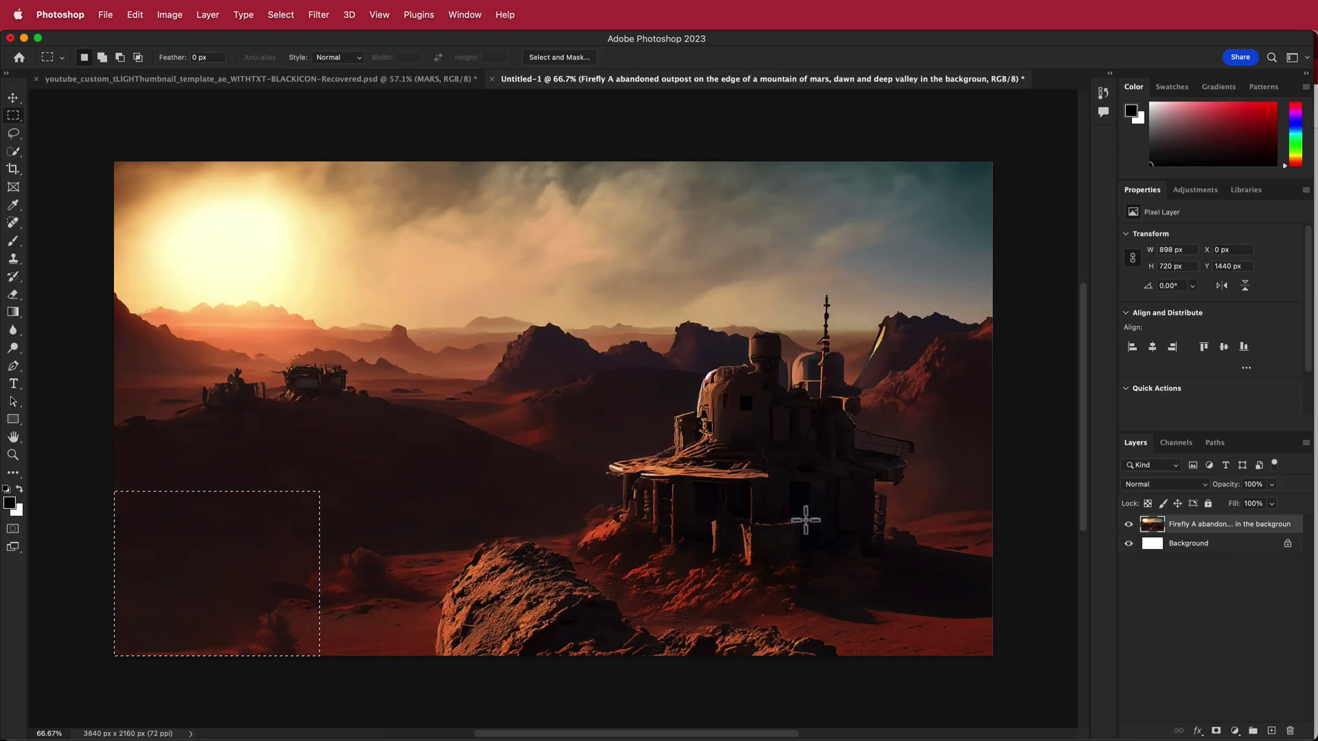
key(super+d)
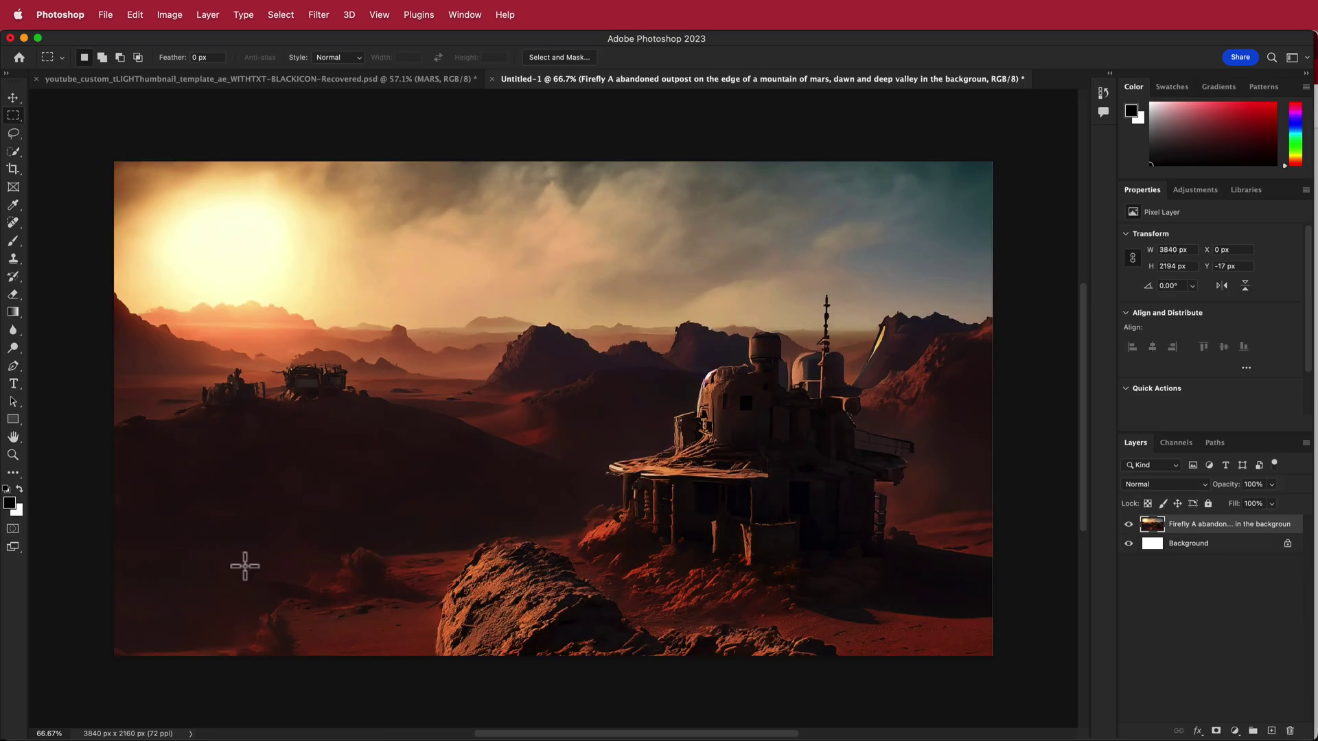
Retouch the ground around the removed watermark and erase the outpost's tall antenna with the Spot Healing Brush
click(14, 223)
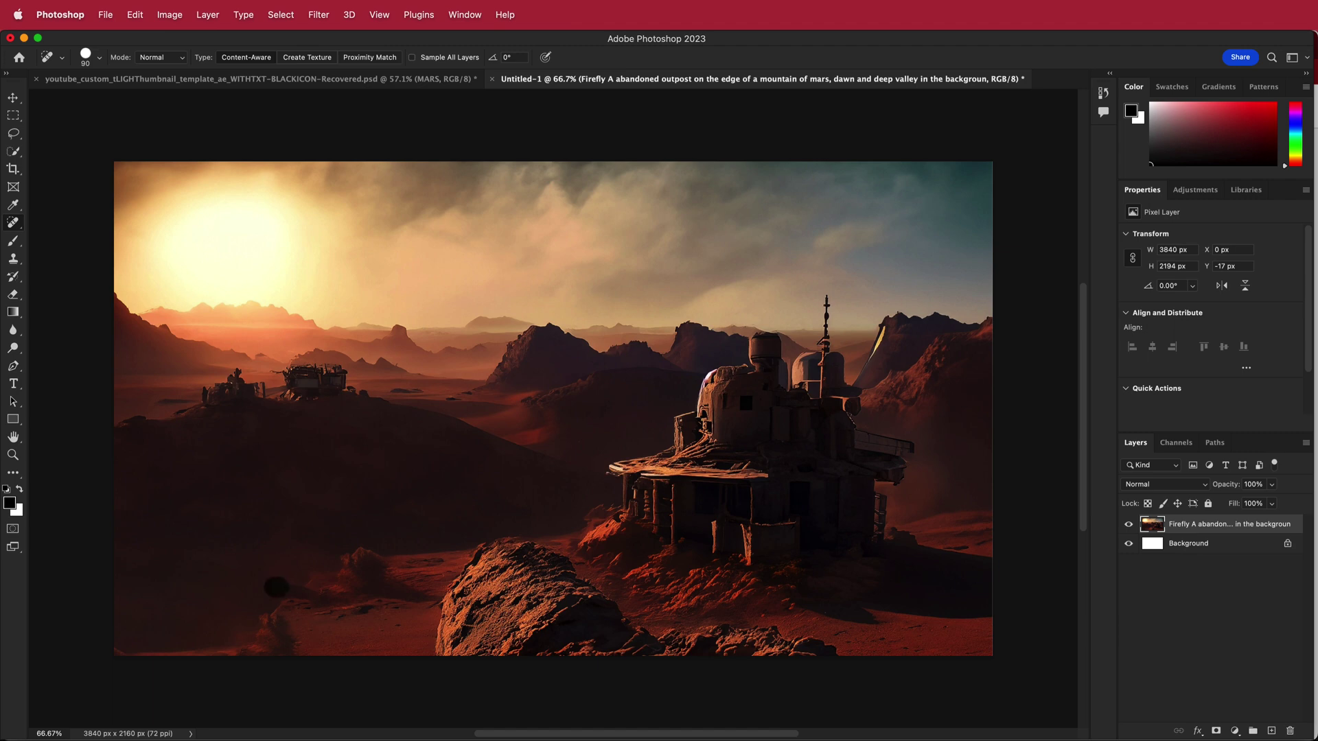
click(275, 587)
mouse_move(278, 591)
mouse_down()
mouse_move(268, 566)
mouse_move(296, 536)
mouse_up()
drag(827, 294, 827, 305)
click(817, 311)
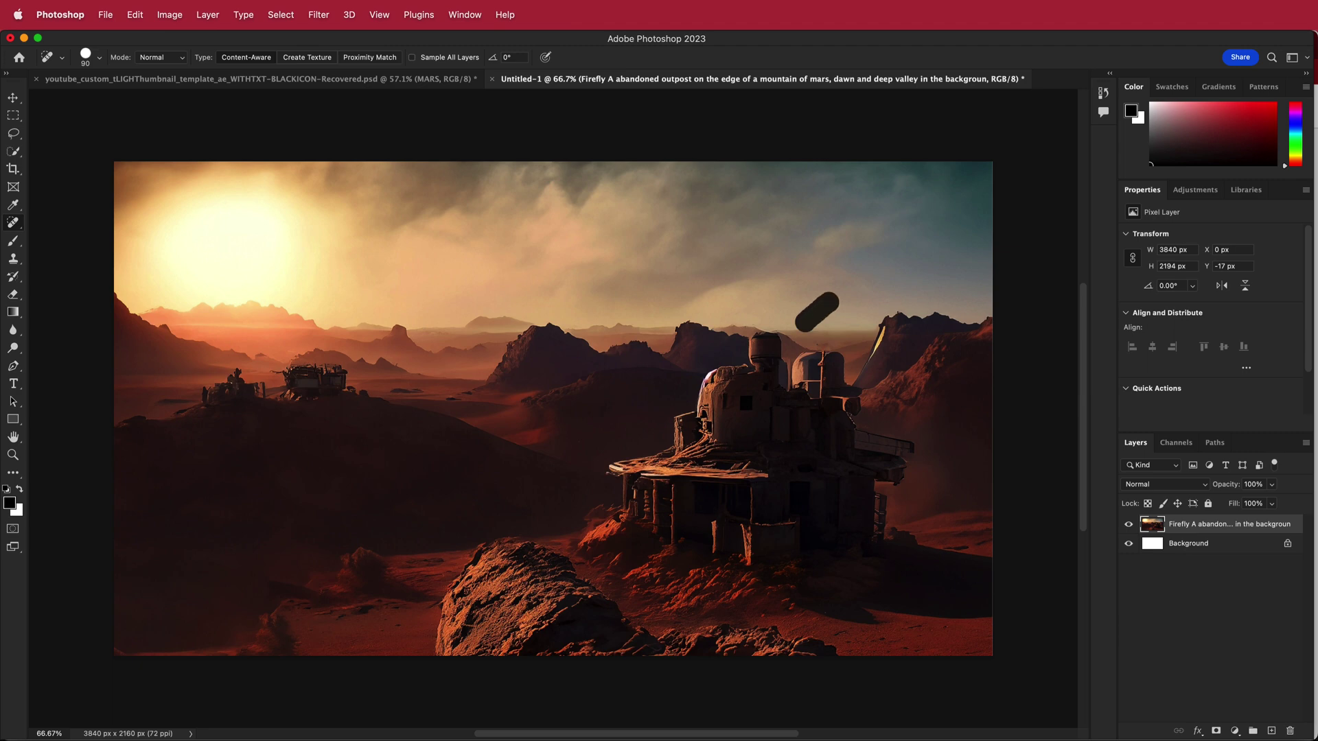
drag(828, 303, 812, 320)
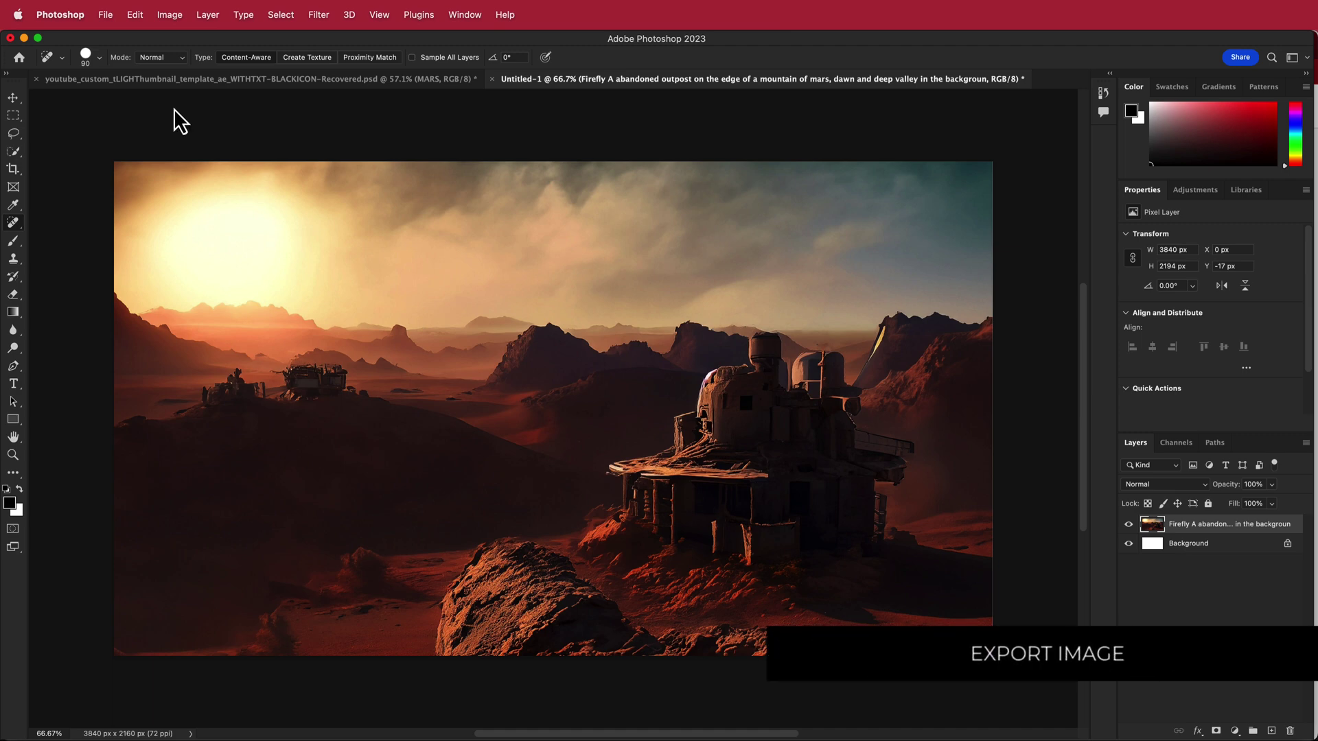
Export the retouched outpost image
click(108, 21)
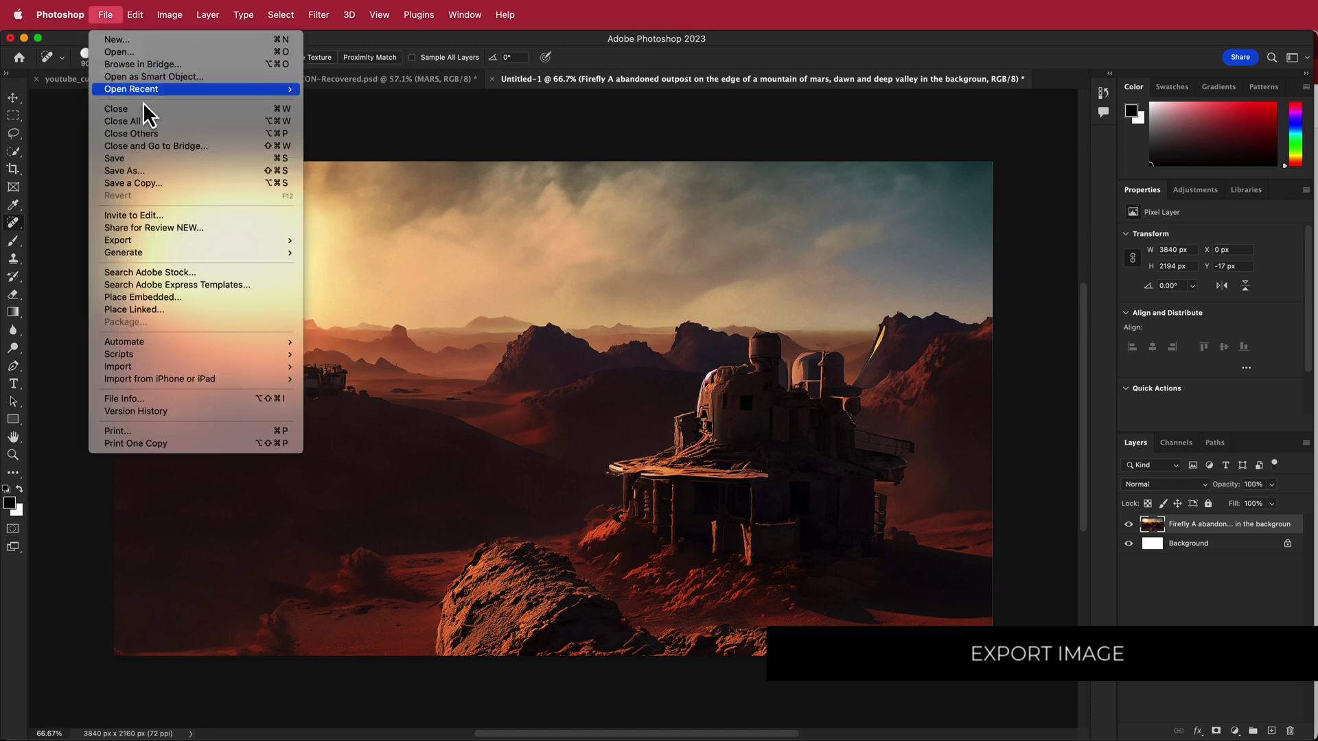
mouse_move(173, 246)
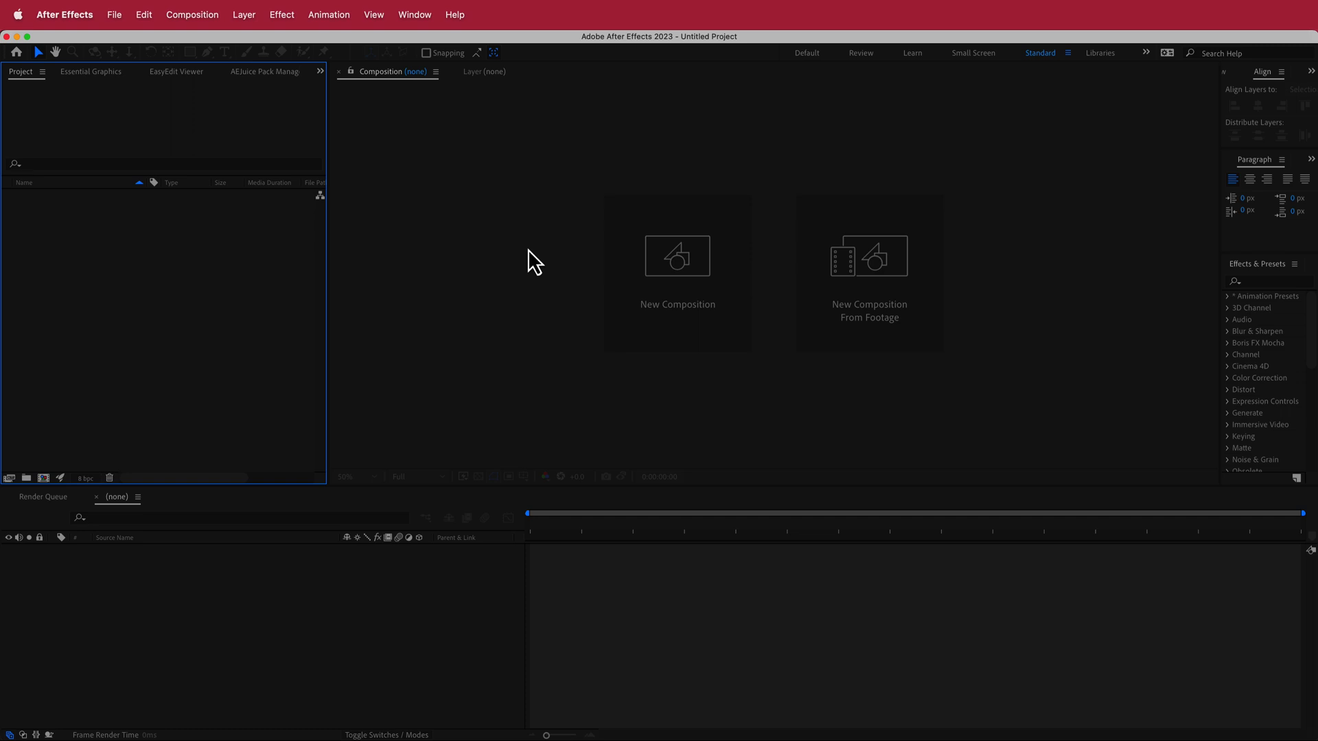
Switch to After Effects and create a 1920 x 1080 composition at 30 fps with a 10-second duration
click(632, 267)
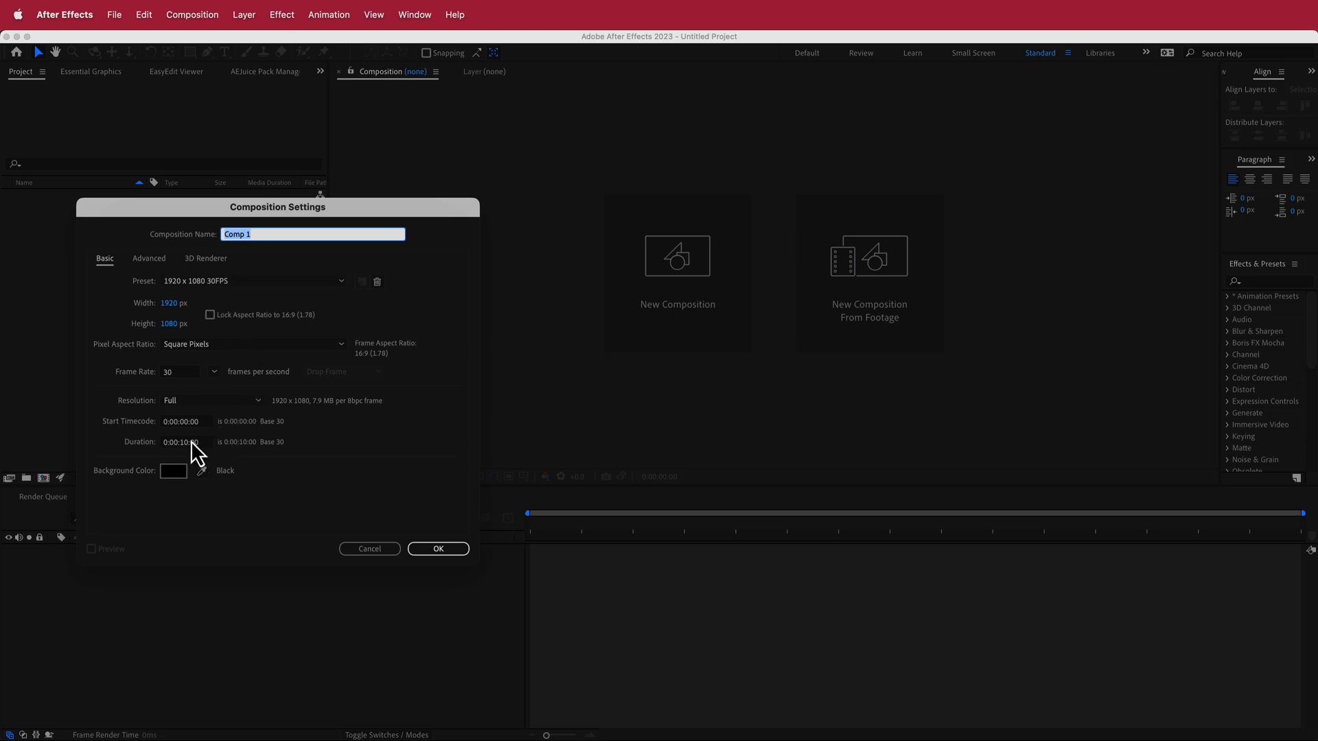
click(433, 554)
Import outpost_map.png and outpost1.jpg and add both as layers to the composition
right_click(110, 245)
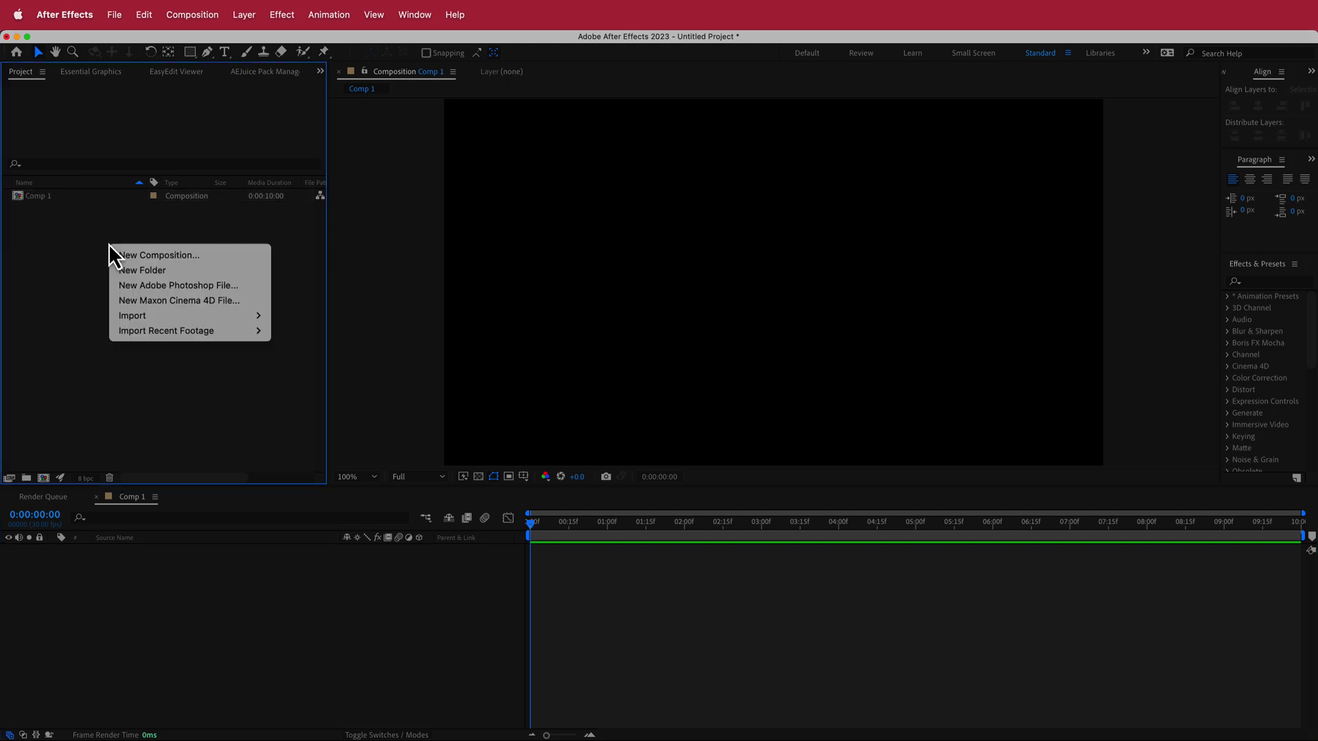
mouse_move(186, 317)
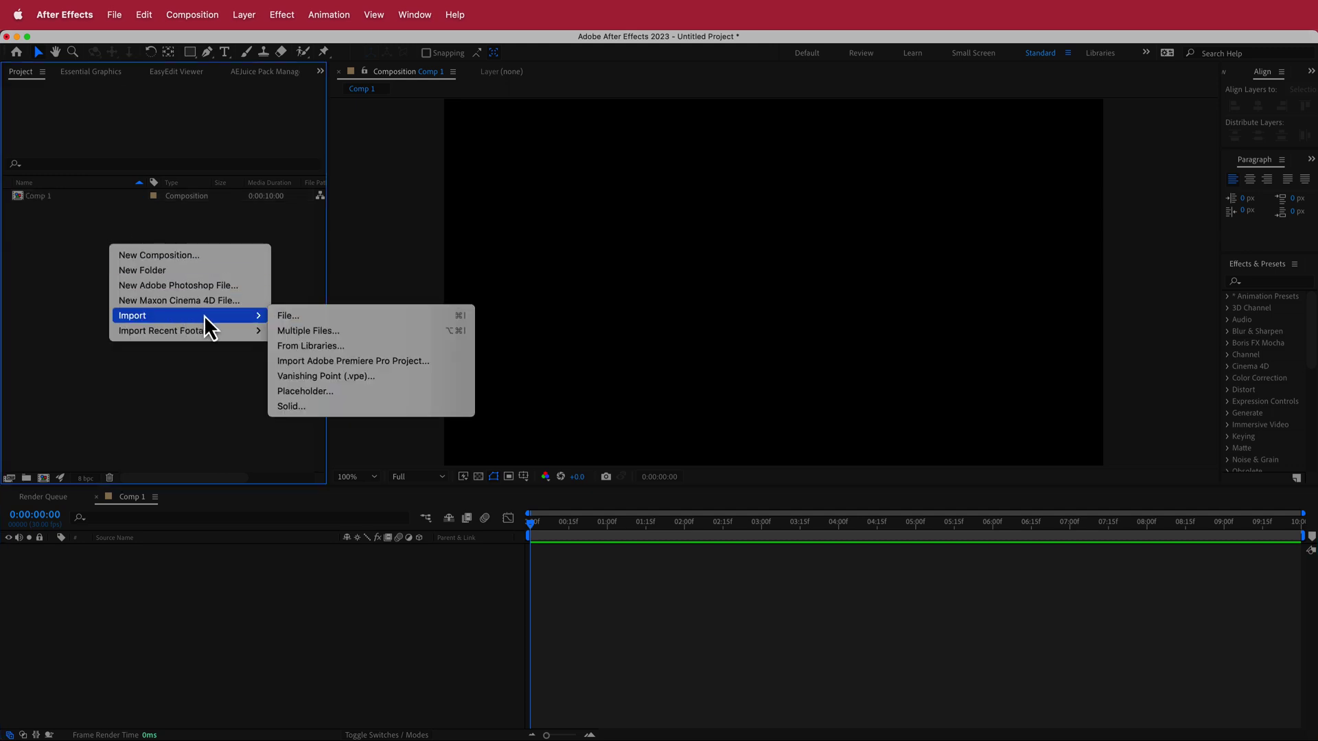
click(302, 320)
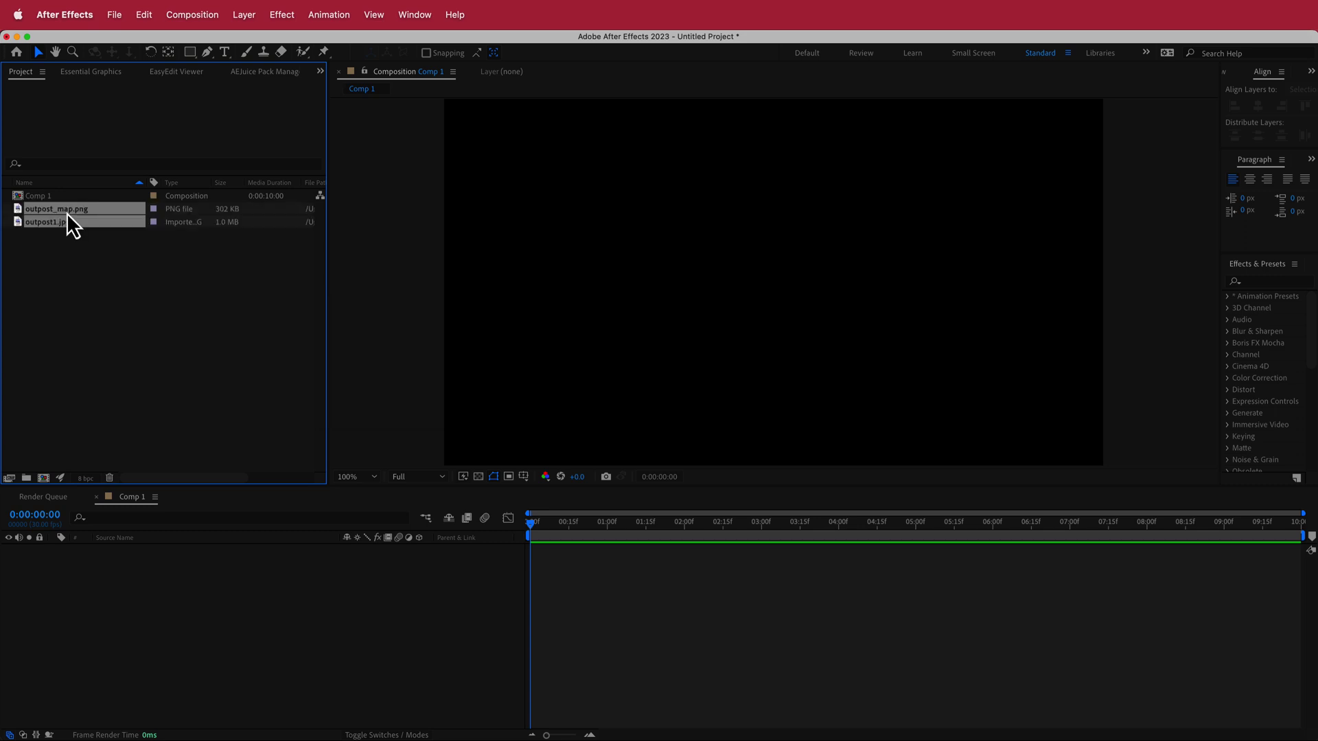
drag(67, 216, 197, 580)
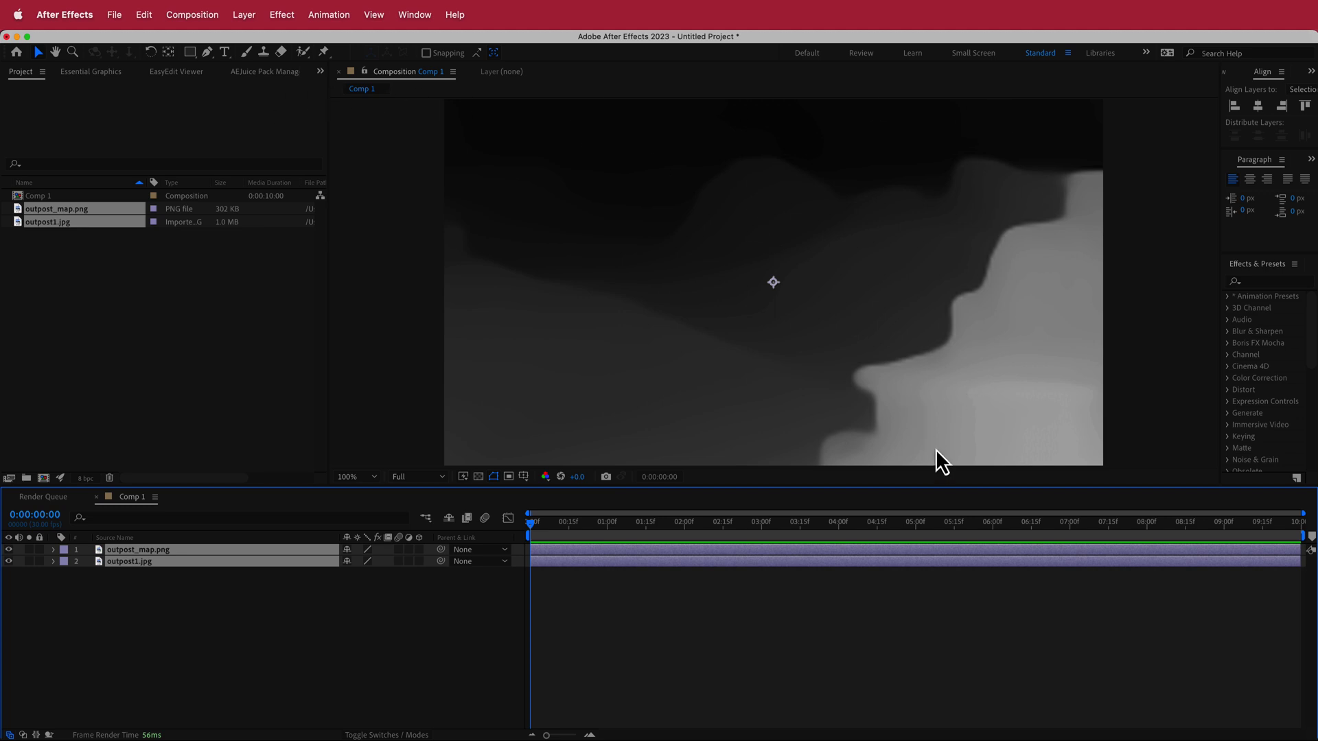
Scale the outpost_map.png and outpost1.jpg layers to 50% so they fit the composition
key(s)
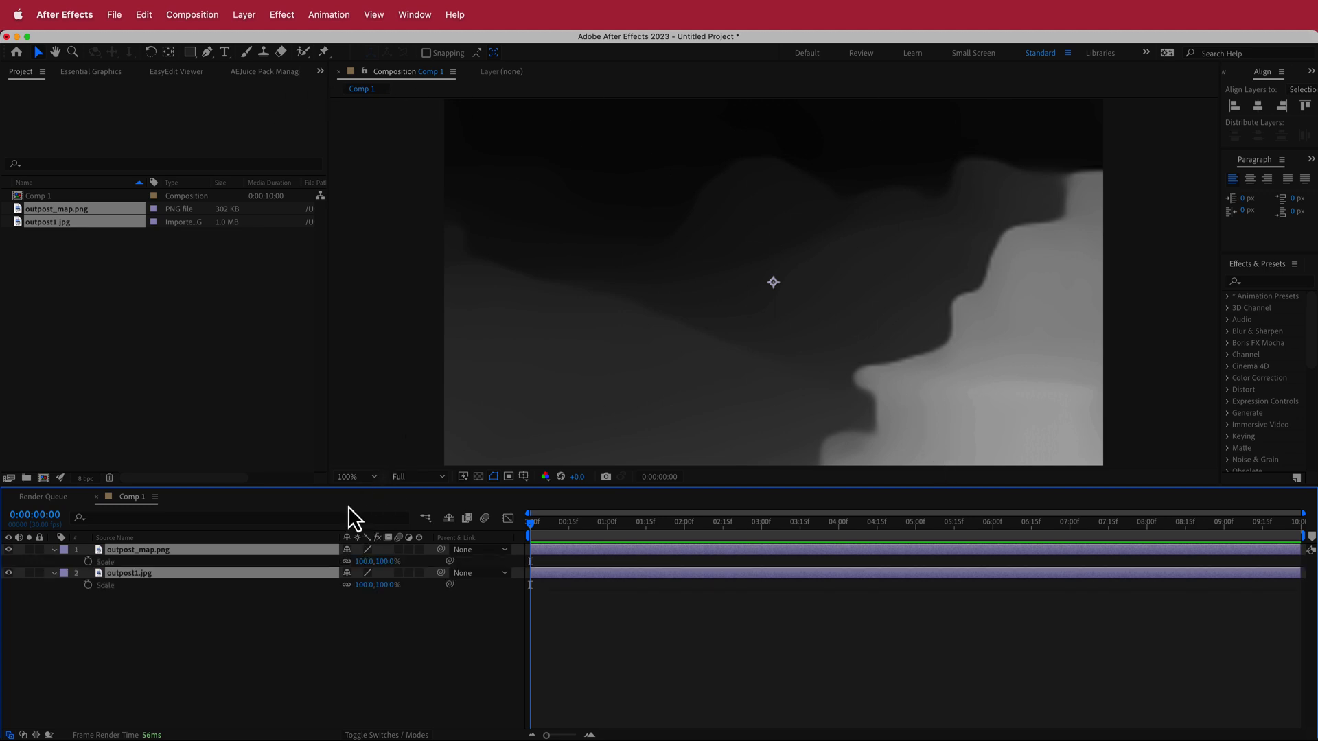
click(363, 561)
text(50)
key(Return)
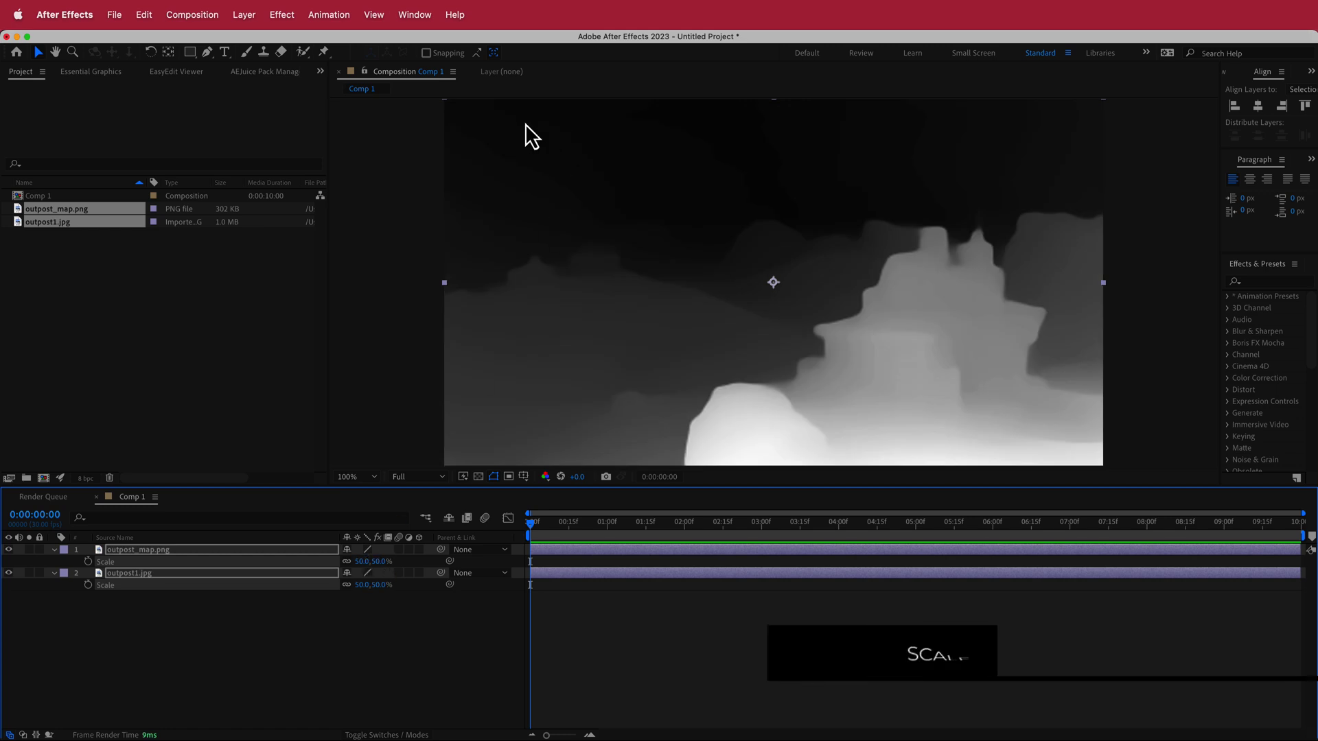
Place the outpost_map.png layer below outpost1.jpg and hide it
key(F2)
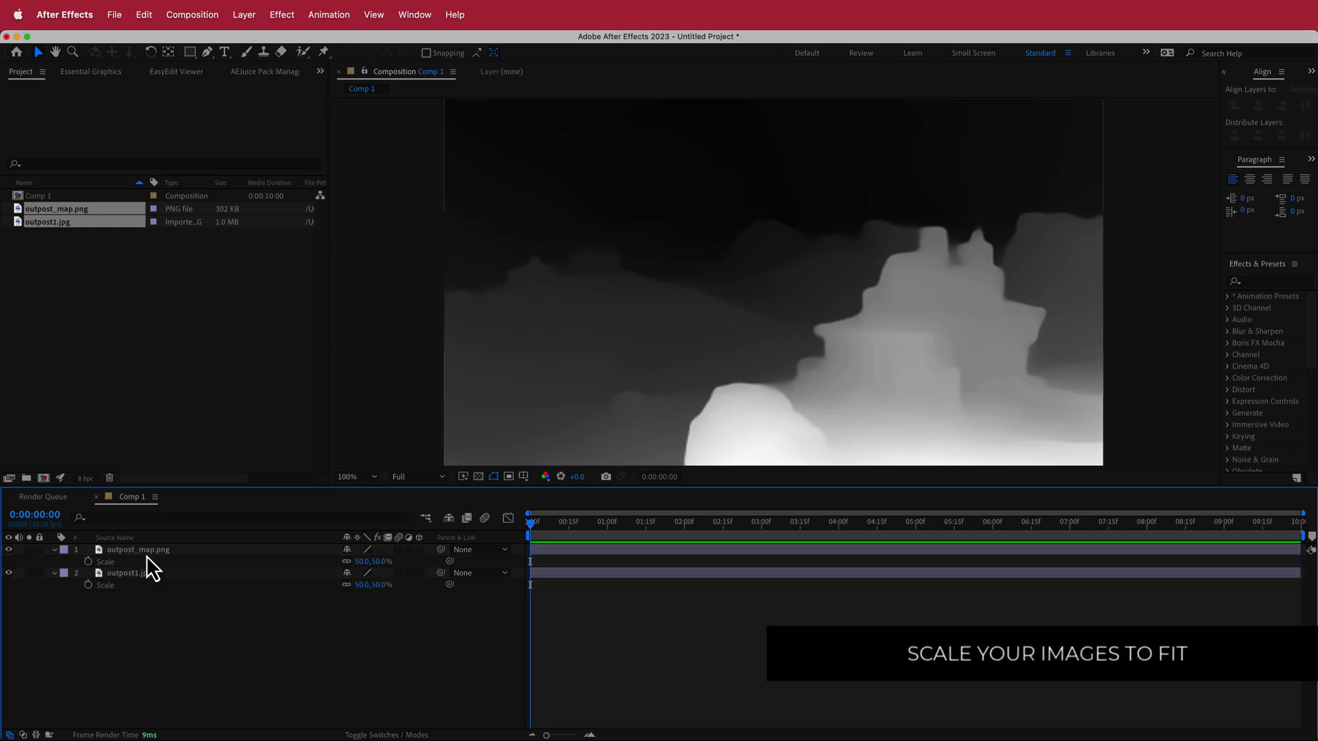
drag(145, 550, 151, 596)
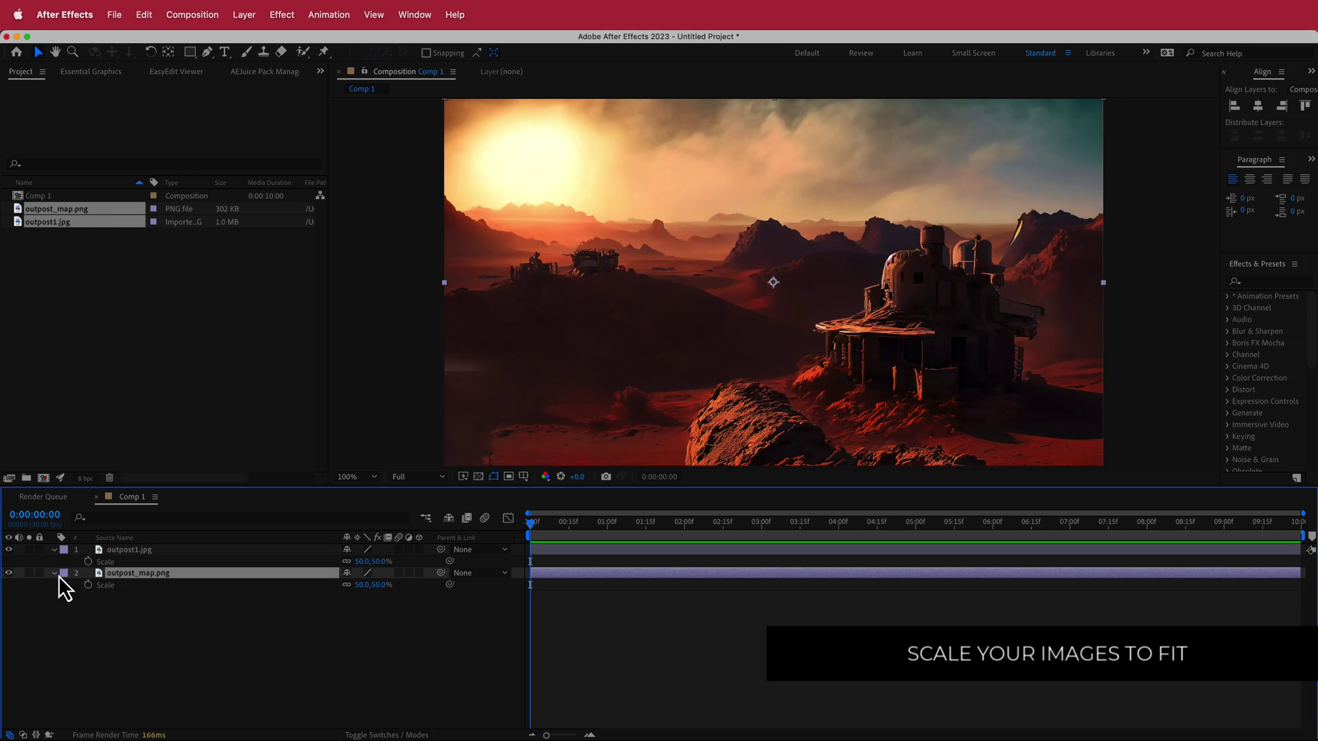
click(9, 573)
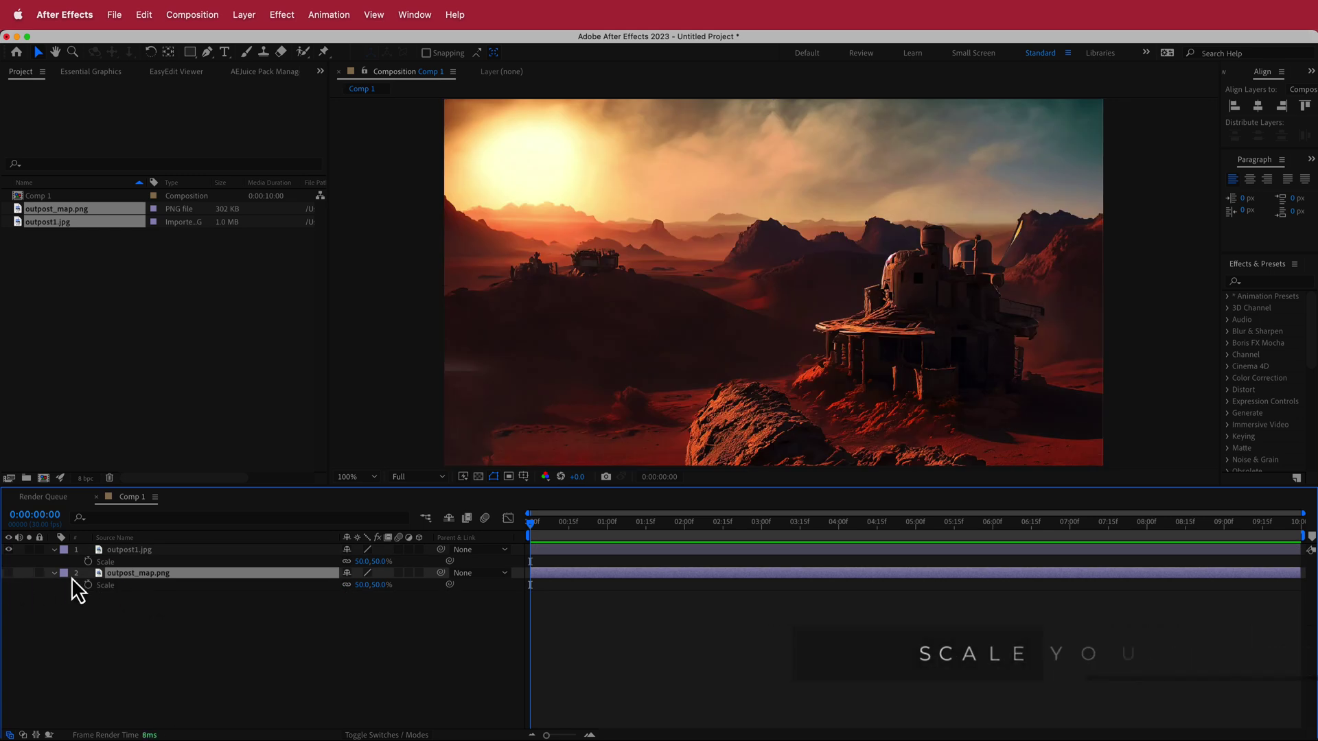
Apply the Displacement Map effect to outpost1.jpg, using outpost_map.png as the displacement map layer
click(153, 549)
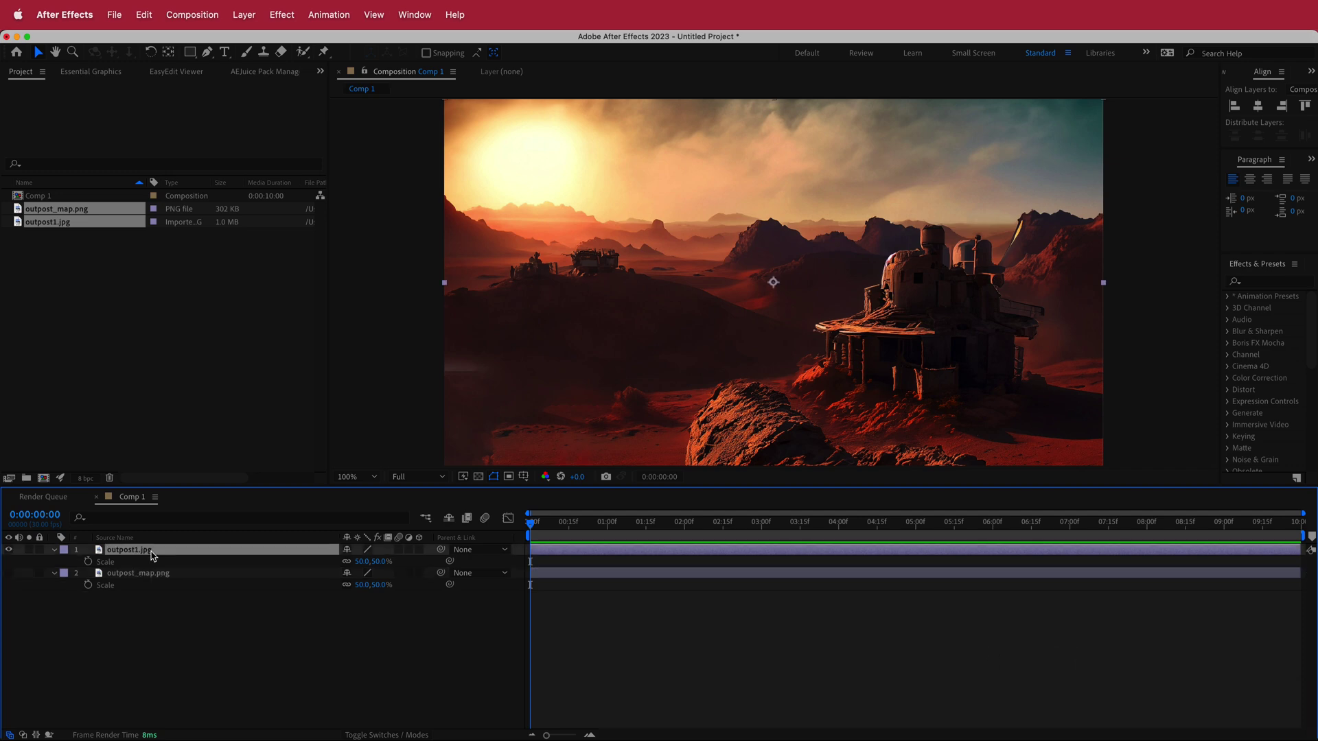
key(ctrl+space)
text(di)
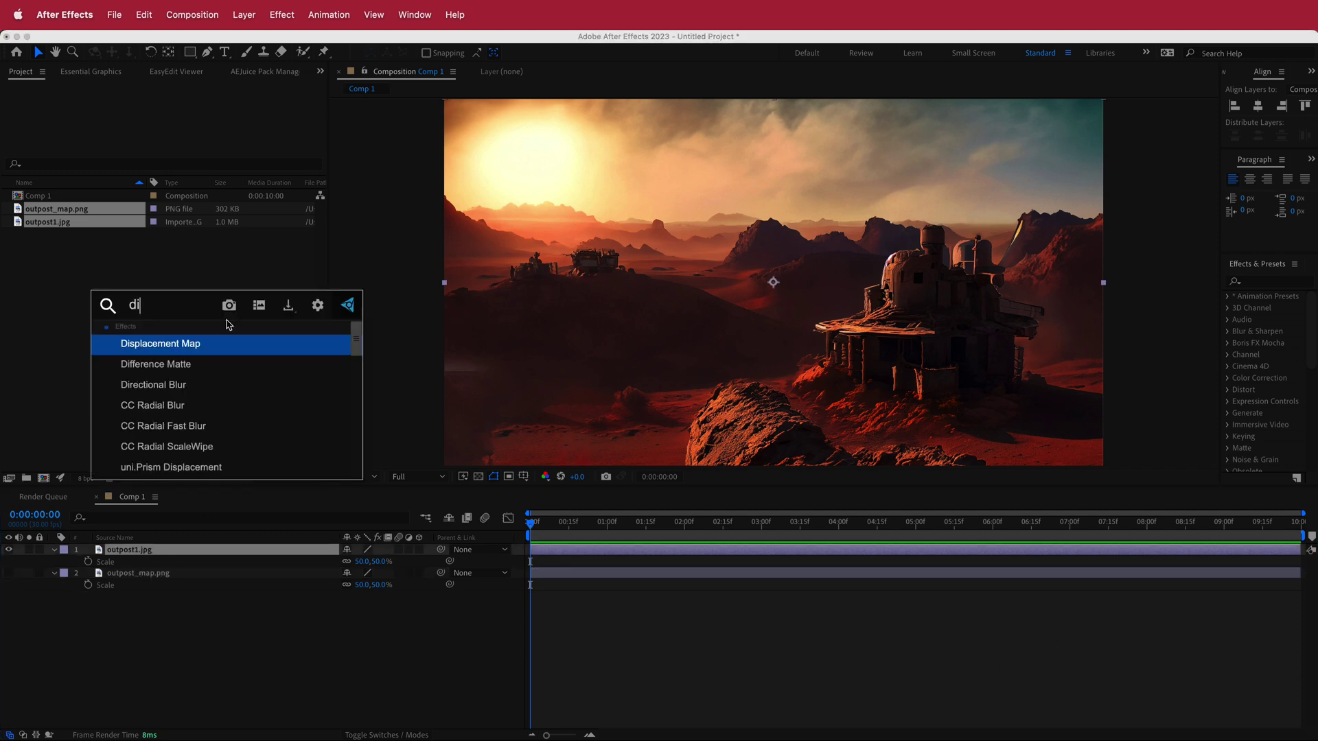
key(Return)
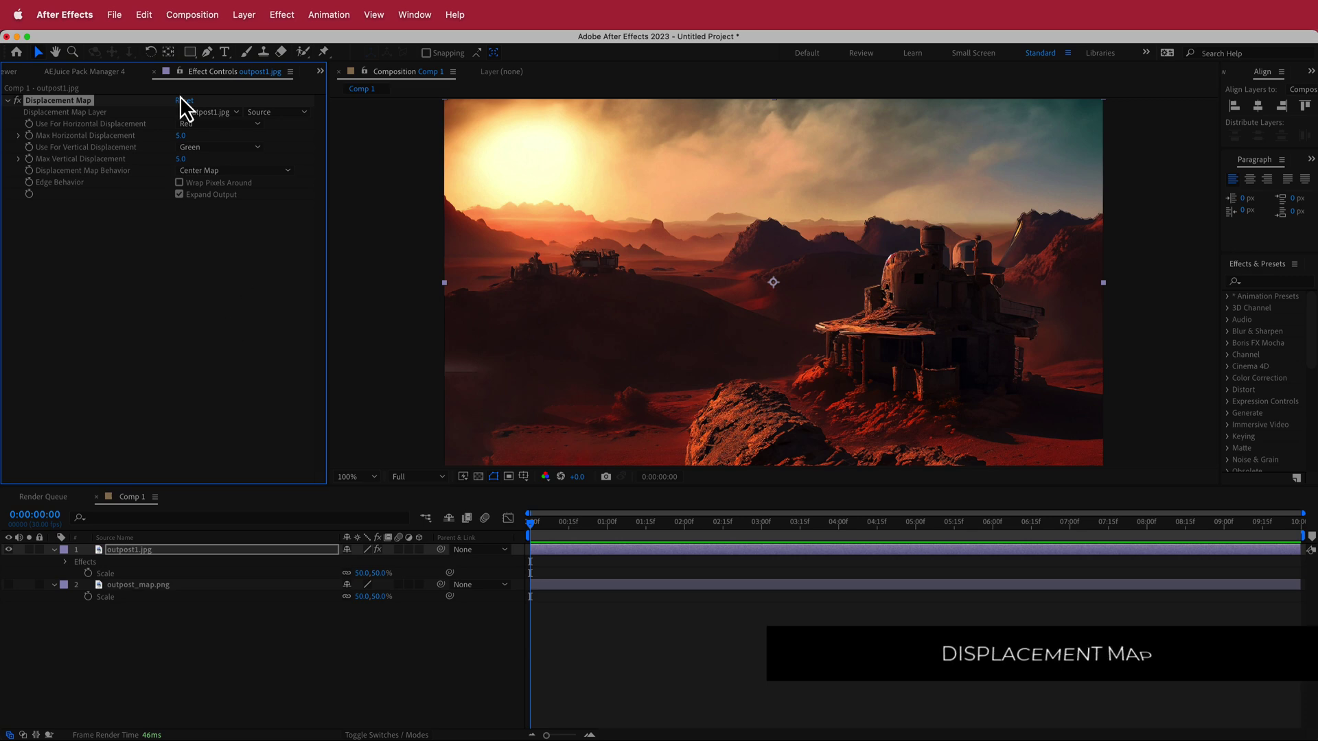
click(208, 112)
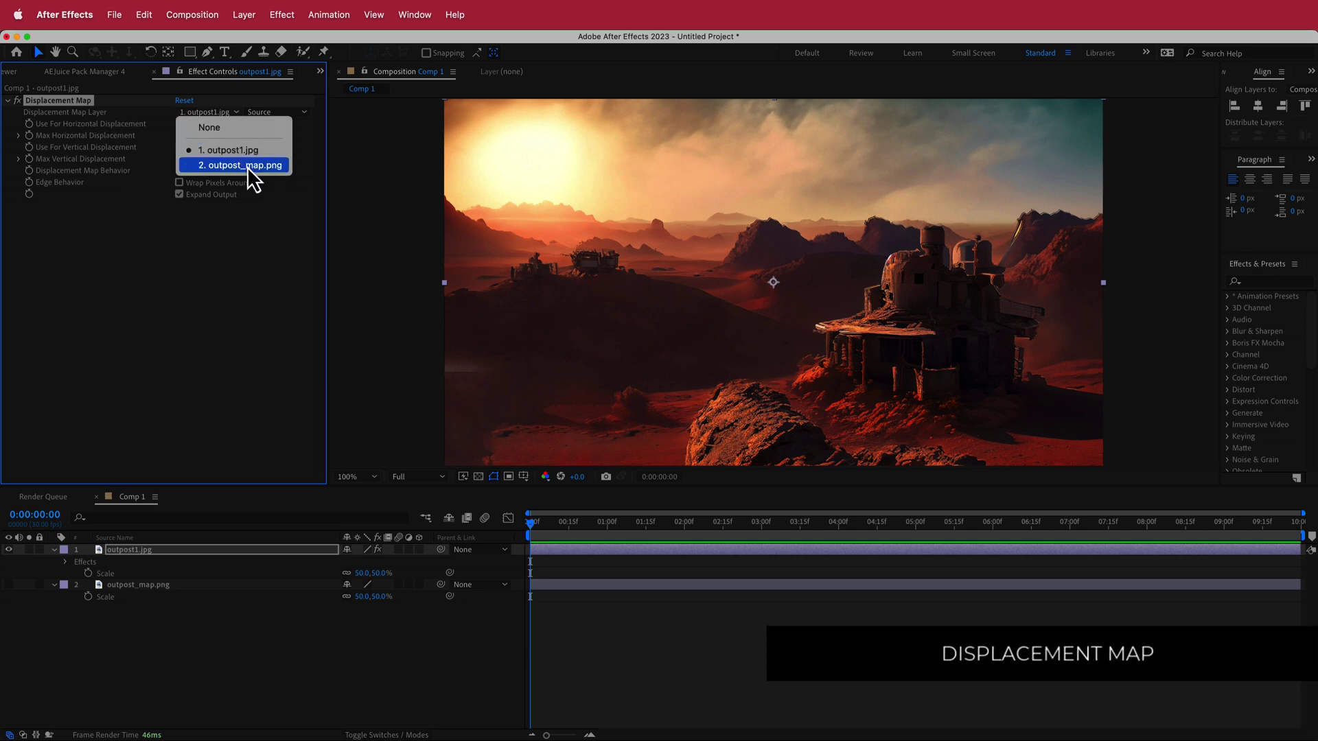
click(249, 172)
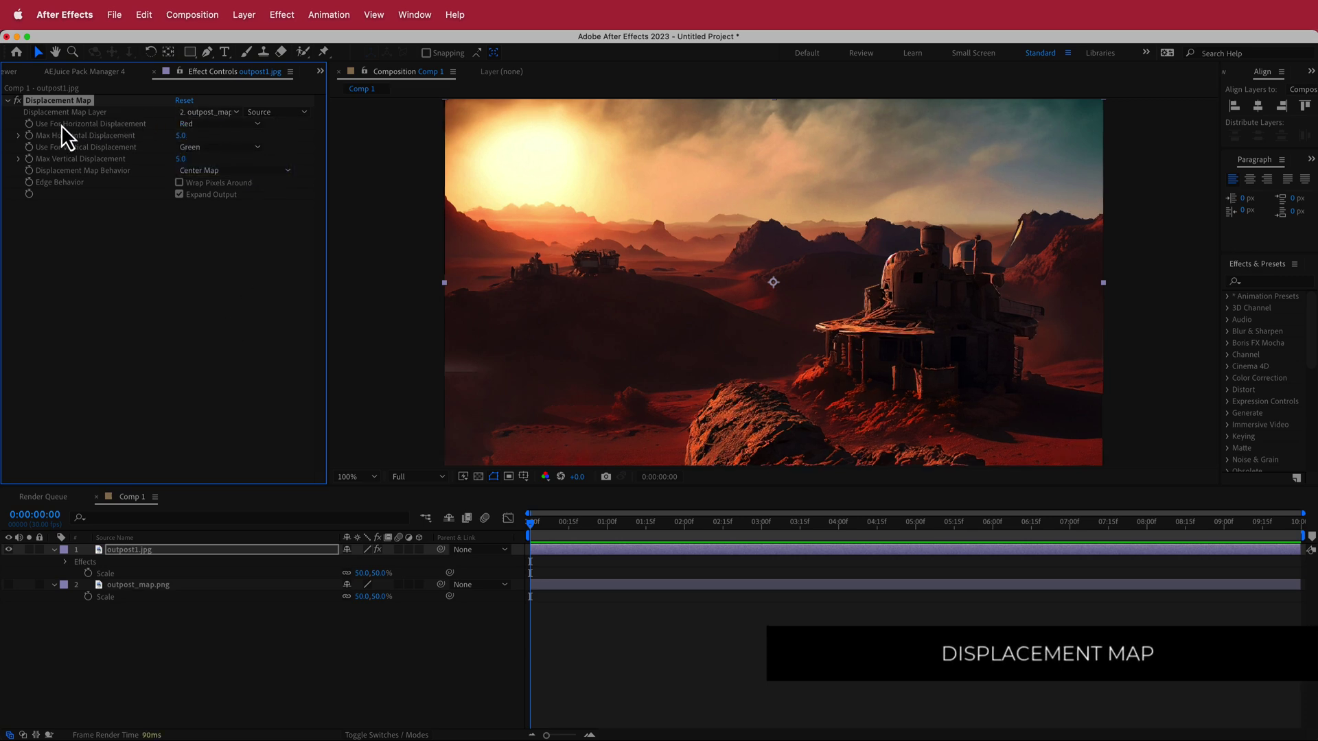
Set both the horizontal and vertical displacement of the effect to use Luminance
click(187, 125)
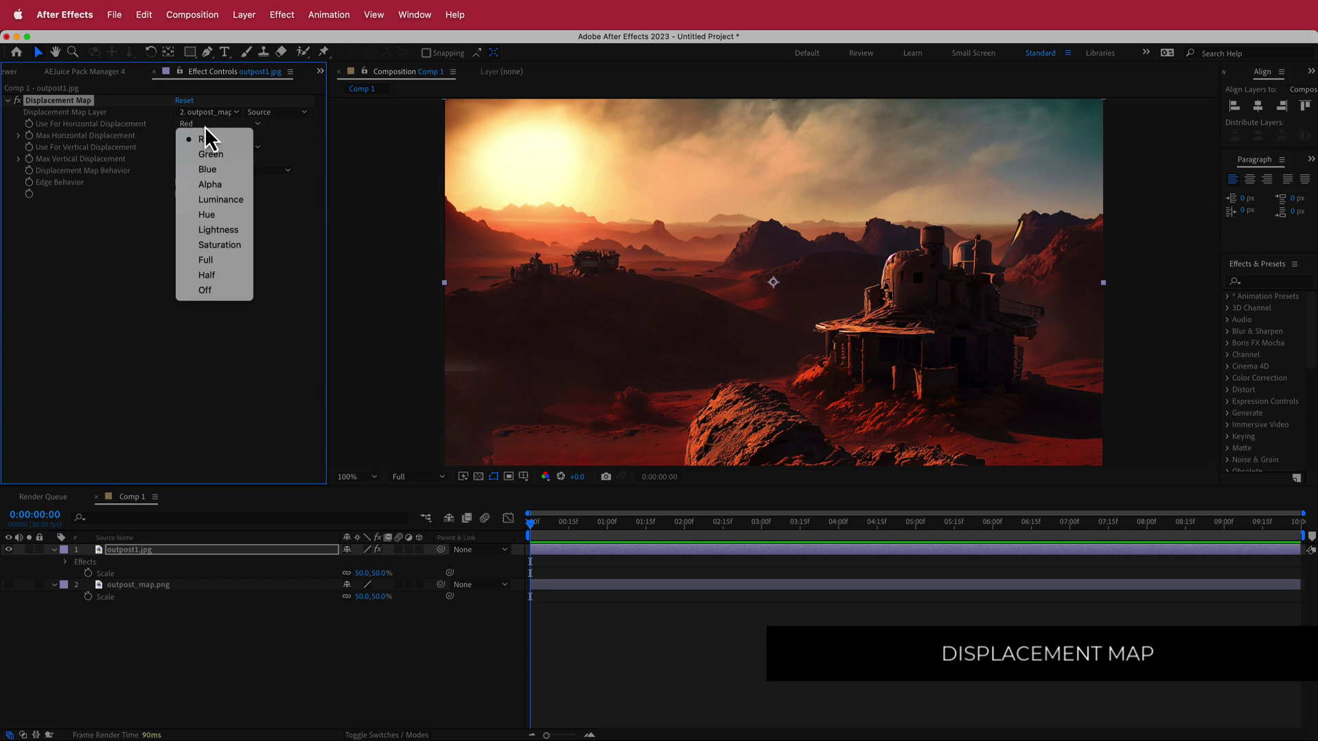
click(236, 201)
click(201, 147)
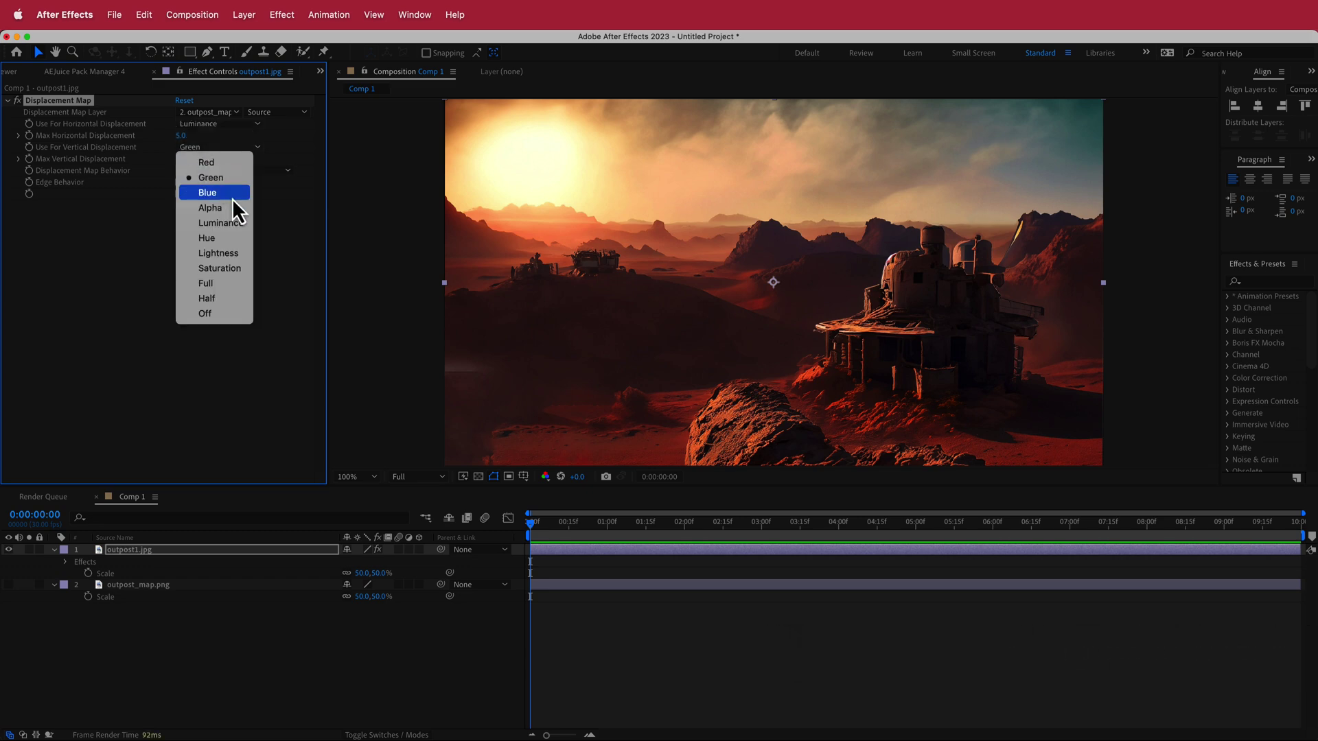
click(239, 228)
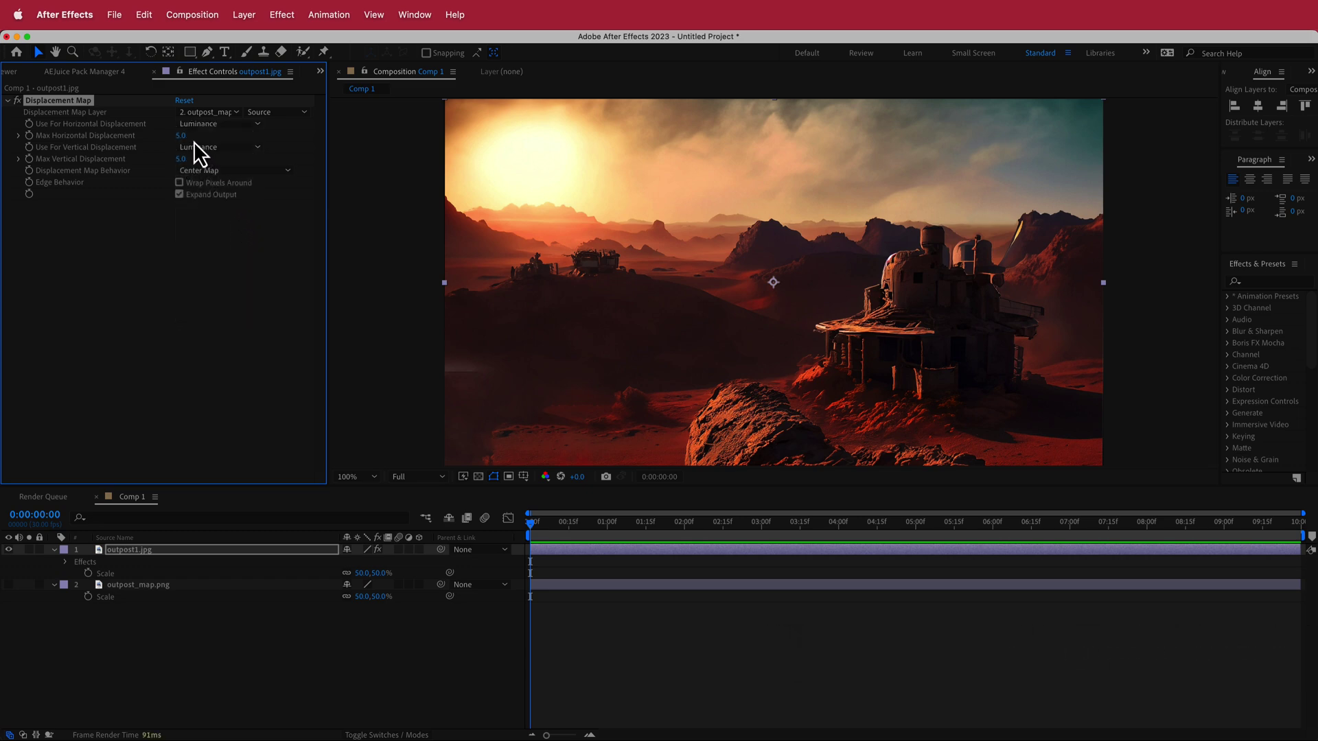
Set the maximum horizontal and maximum vertical displacement to 25
mouse_move(182, 135)
mouse_down()
mouse_move(467, 120)
mouse_move(201, 133)
mouse_up()
click(183, 135)
text(25)
key(Return)
click(181, 158)
text(25)
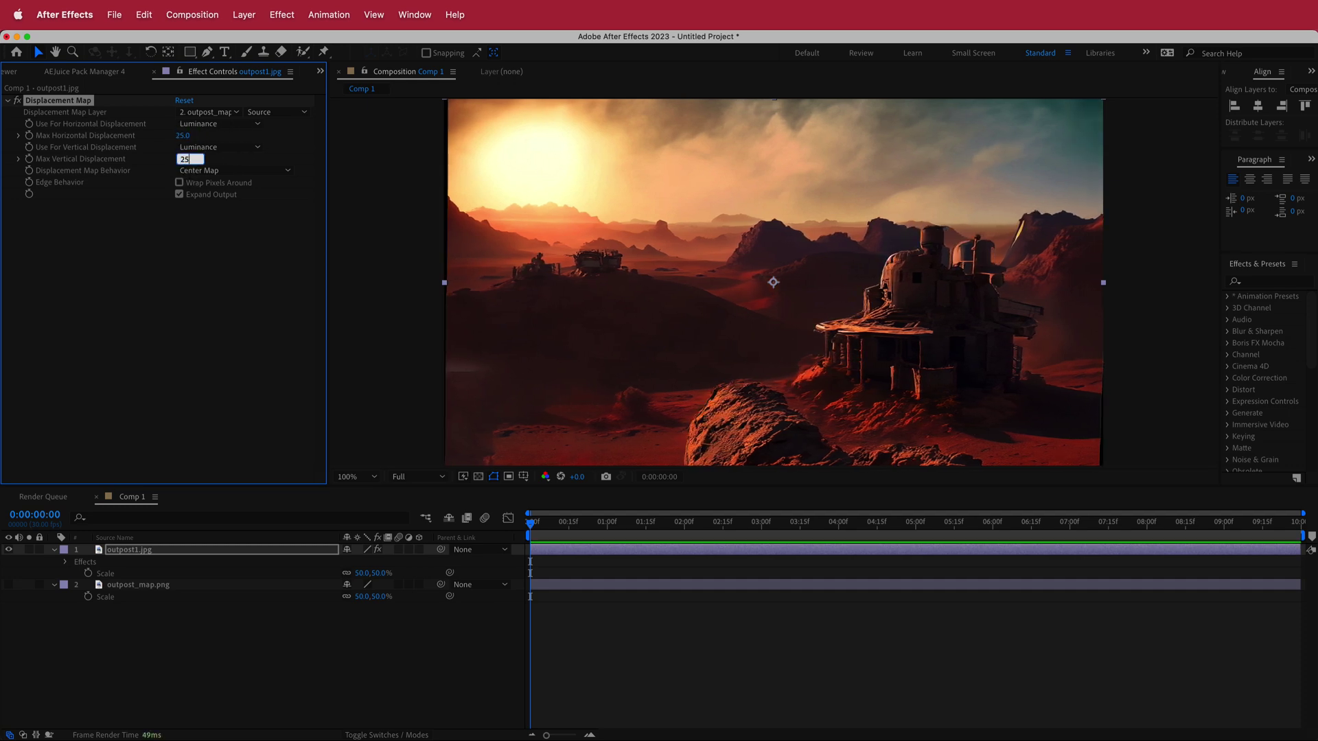
key(Return)
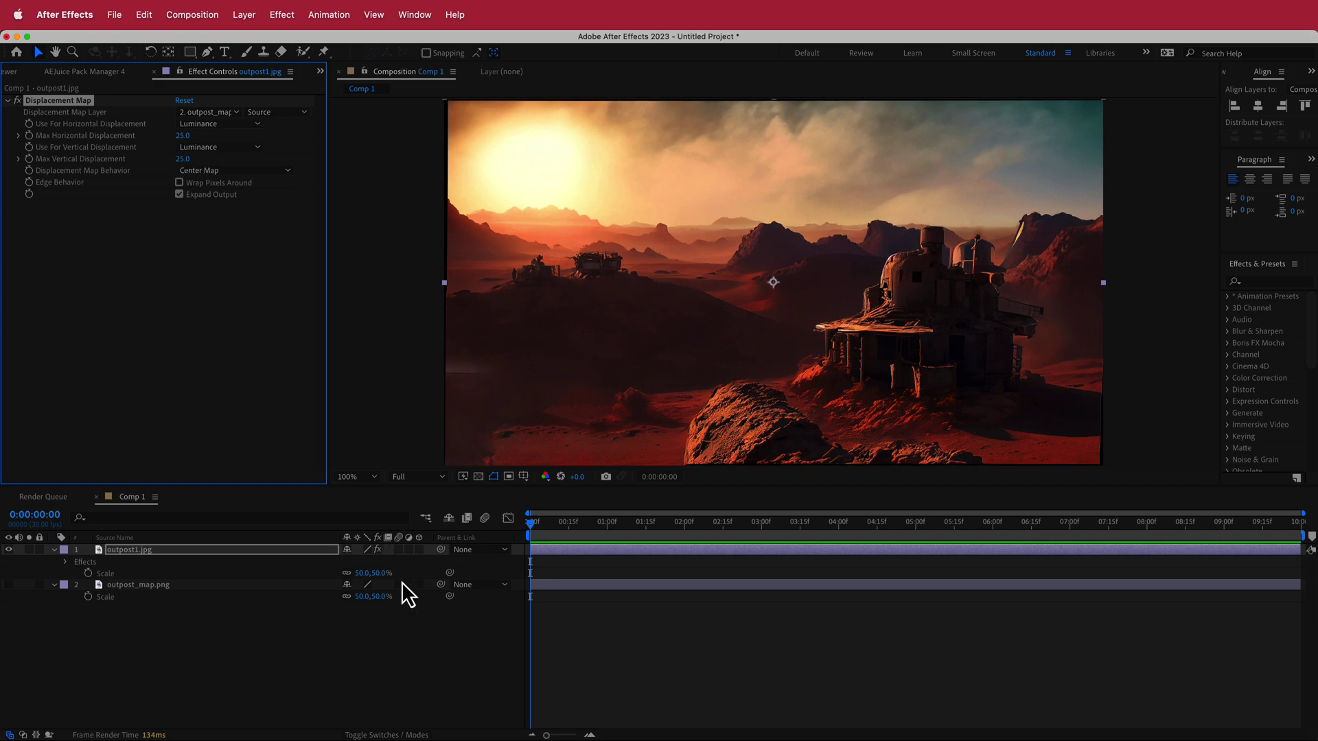
Turn the outpost1.jpg layer into a 3D layer
click(391, 735)
click(391, 735)
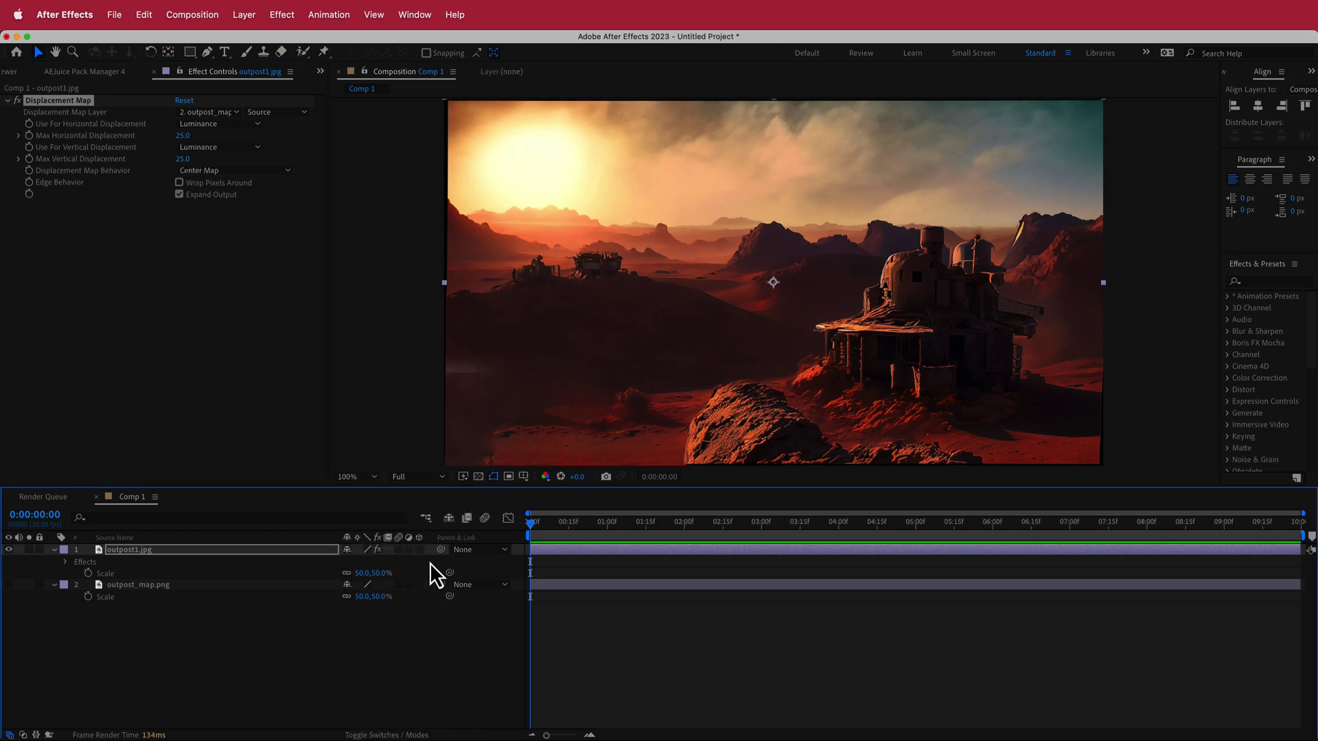
click(419, 549)
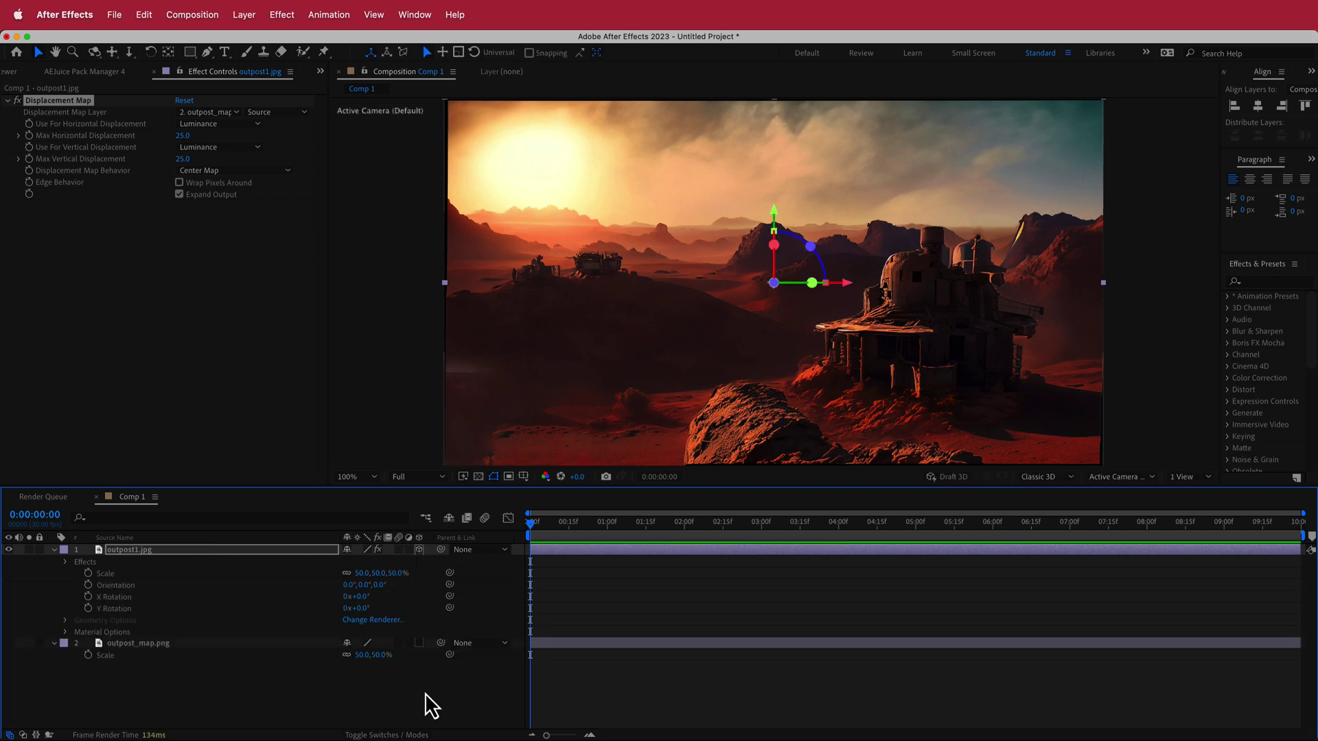
Create a two-node camera named Camera 1 with the 50mm preset
right_click(433, 557)
mouse_move(454, 565)
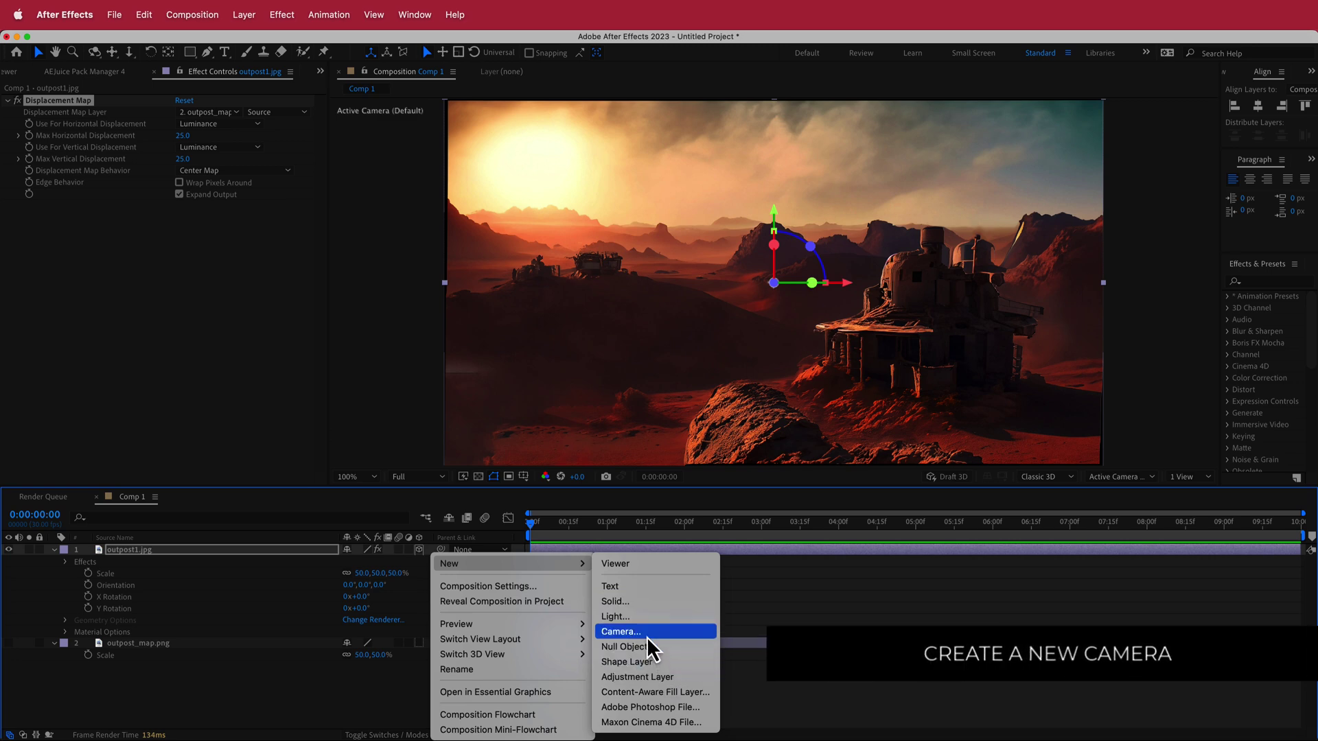
click(621, 631)
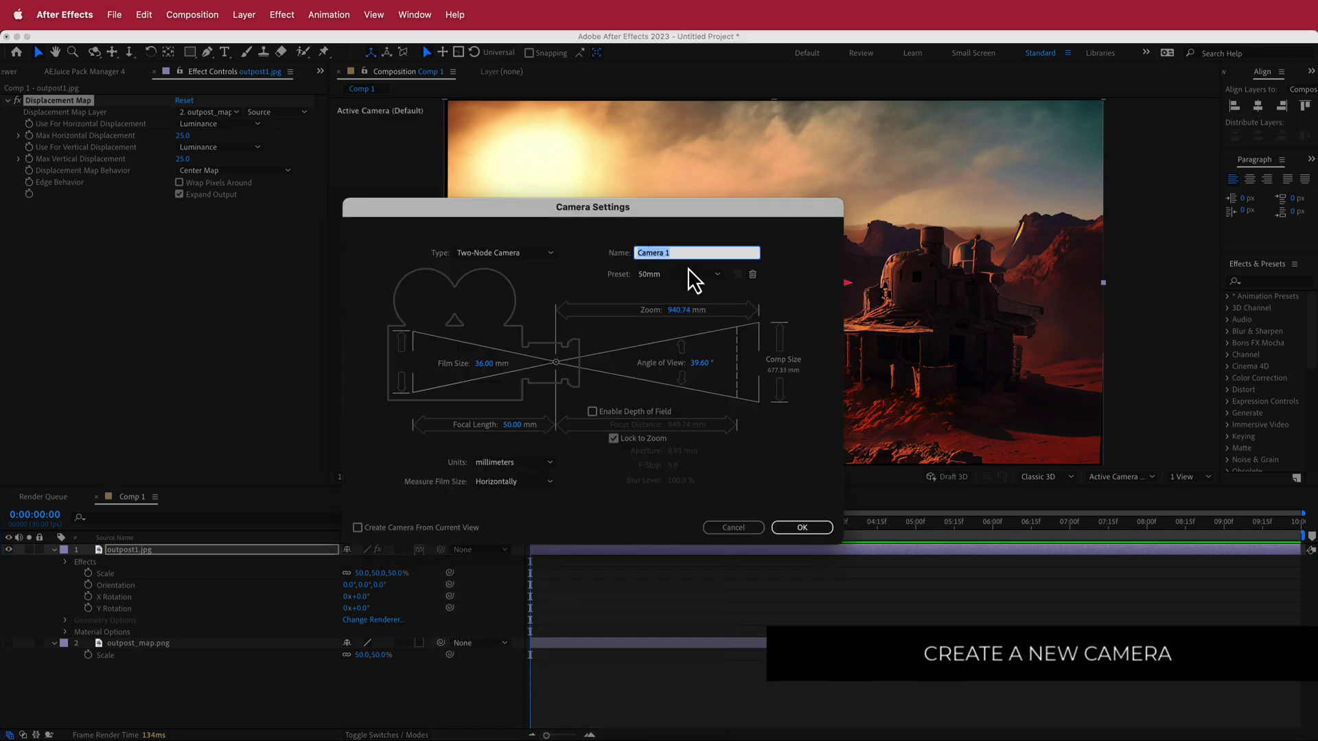
click(803, 530)
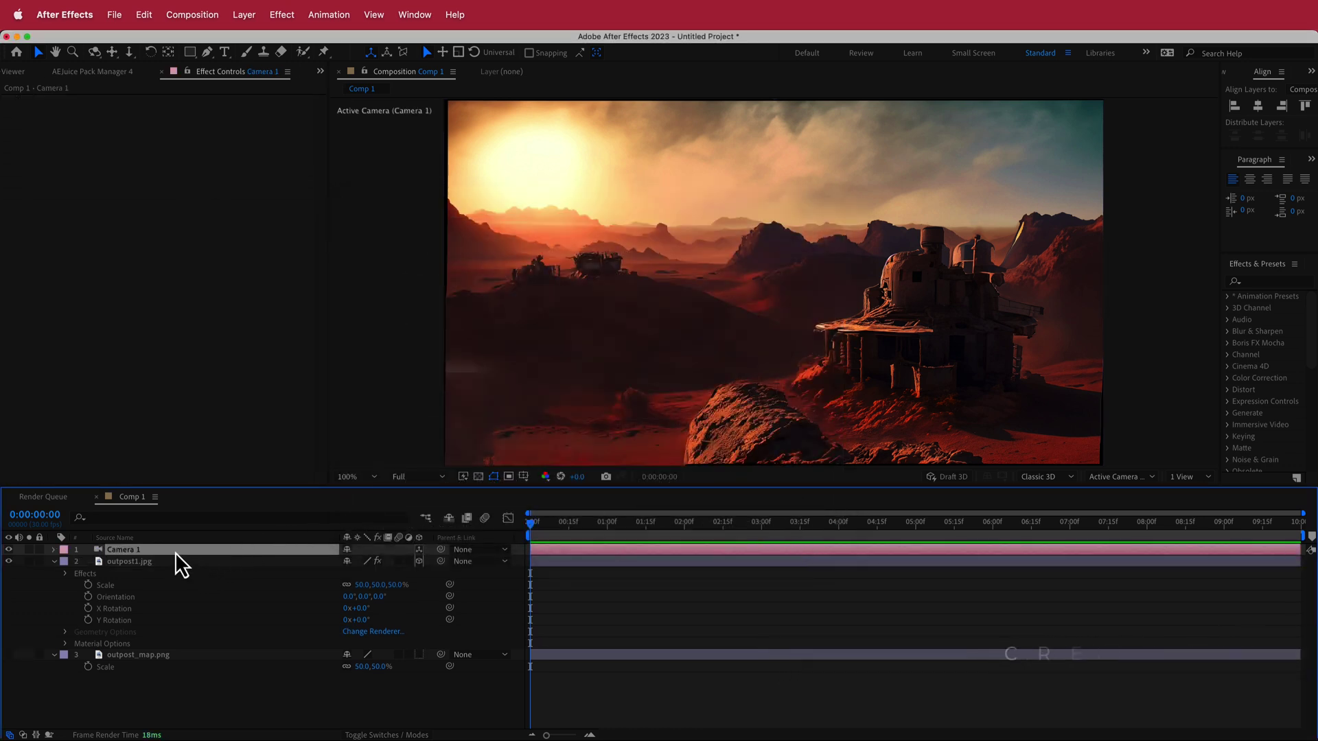
Link outpost1.jpg's Max Horizontal Displacement to Camera 1's X position minus 960 with an expression
key(p)
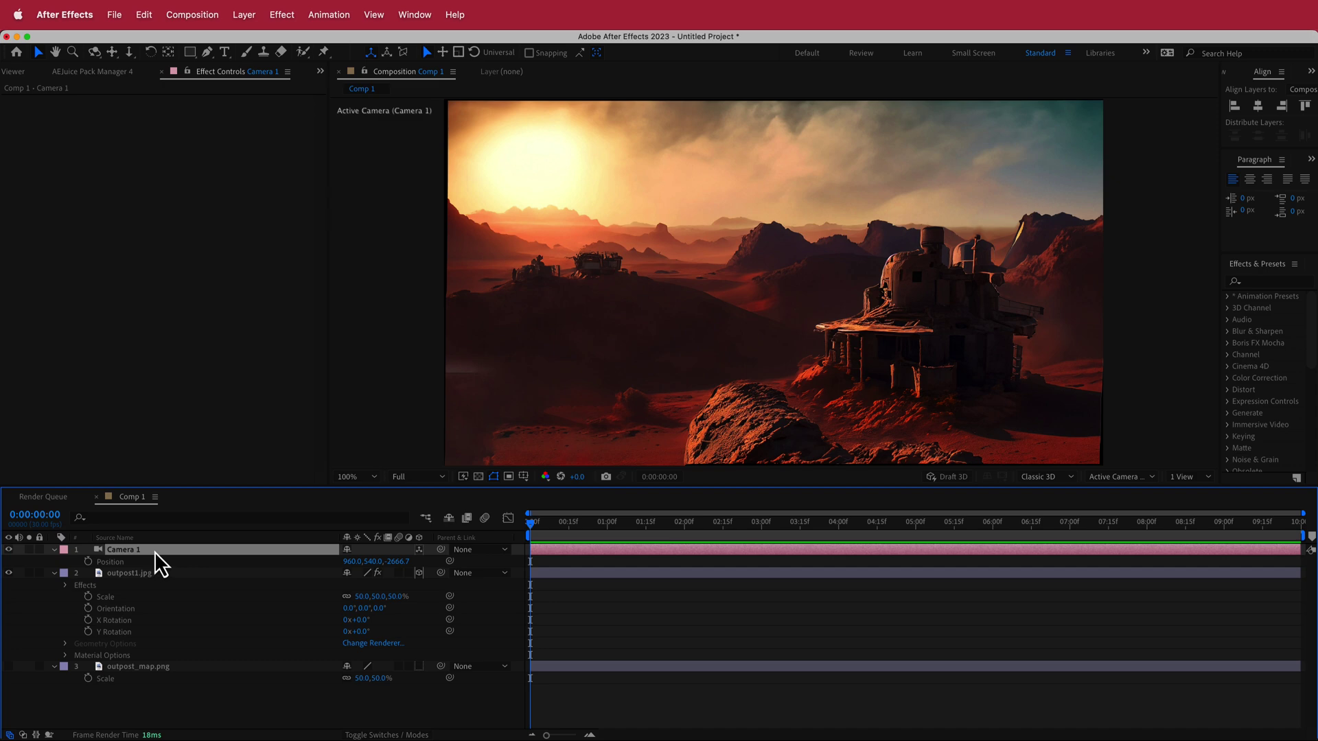
click(65, 586)
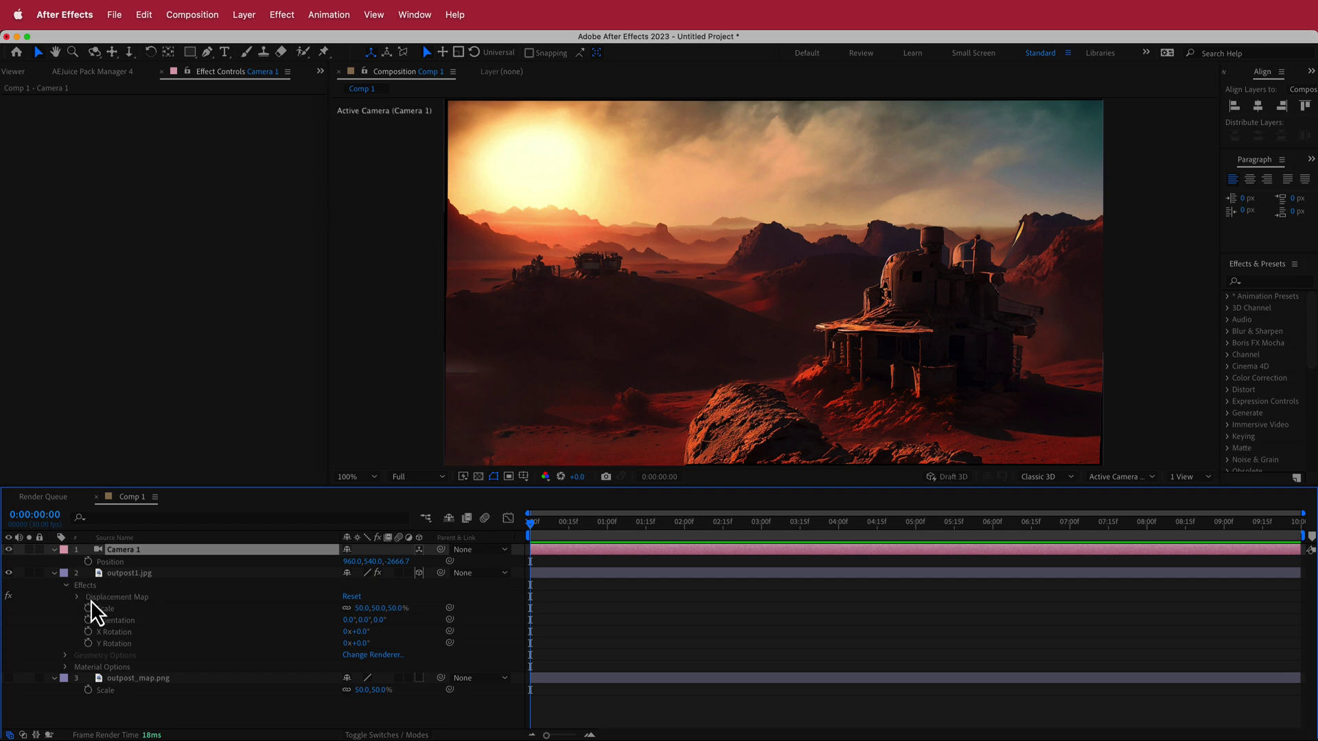
click(77, 597)
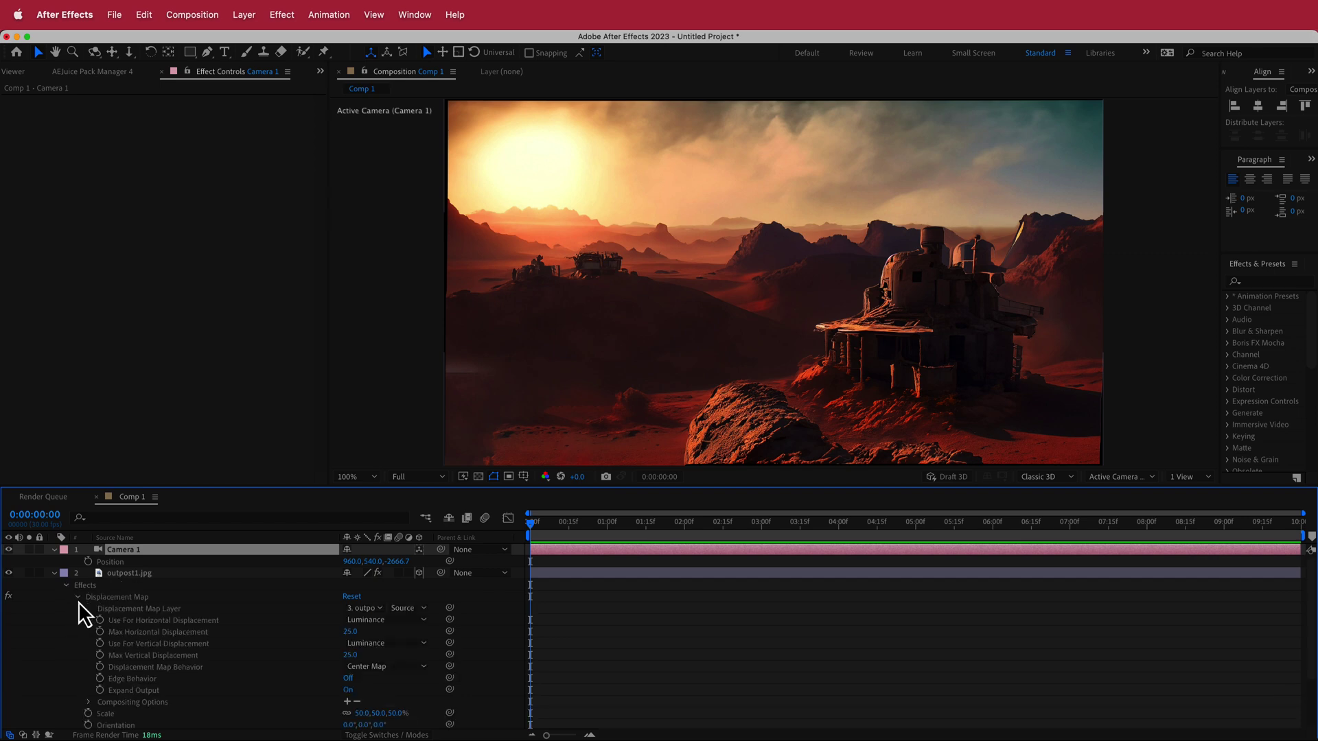
alt+click(100, 631)
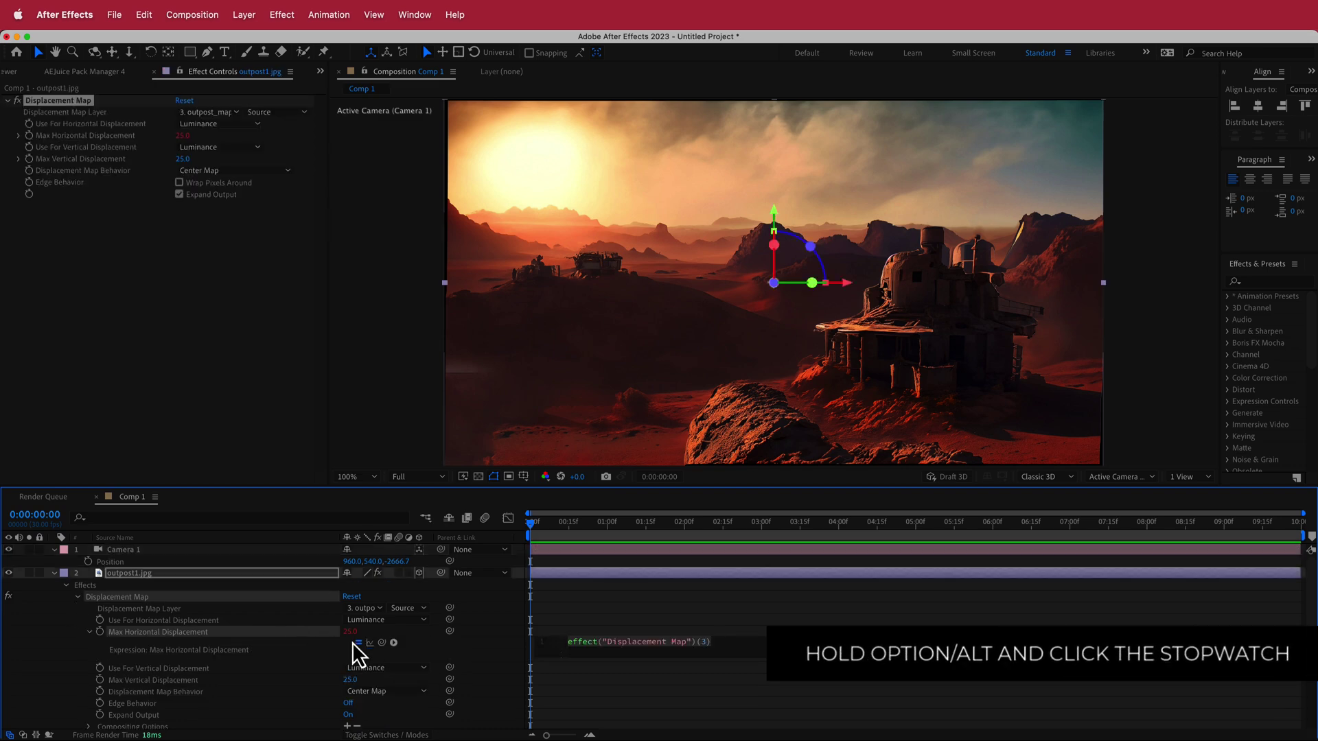
drag(381, 643, 351, 567)
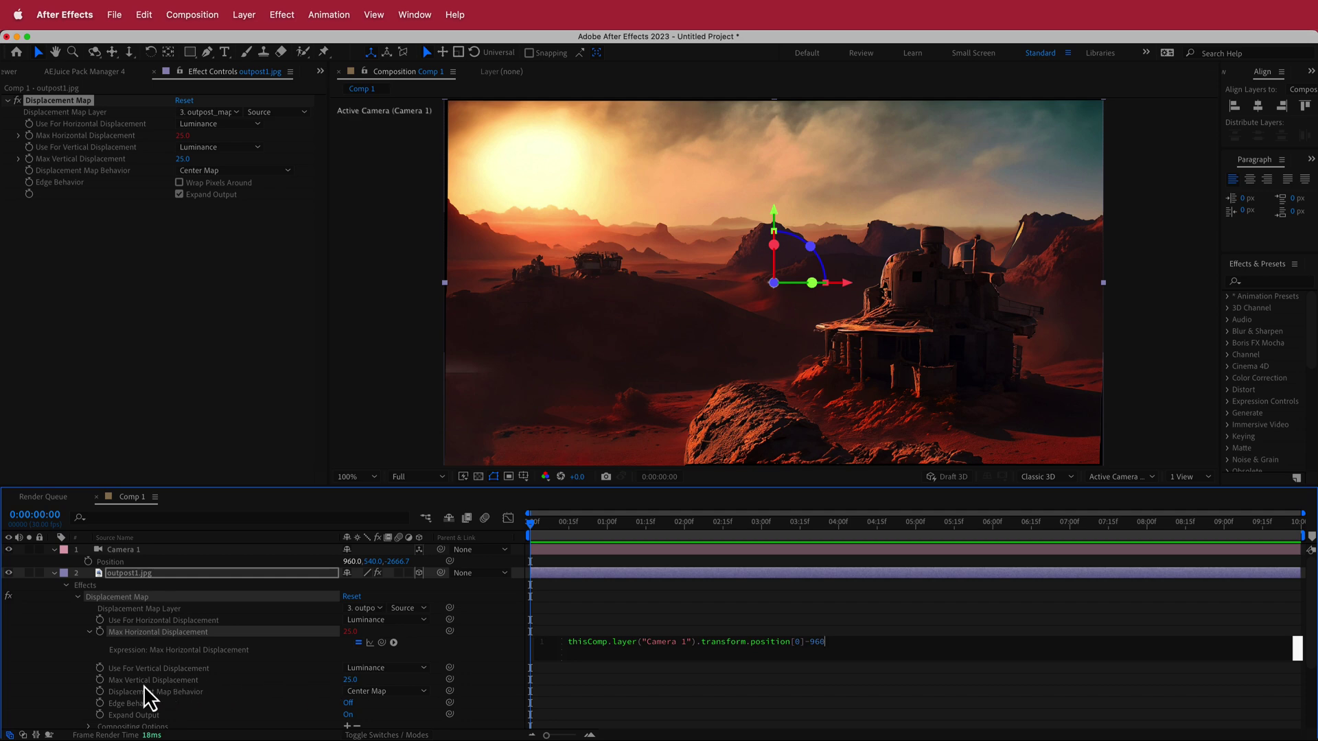
Link Max Vertical Displacement to Camera 1's Y position with an expression, adding 540 directly after position[1]
alt+click(100, 680)
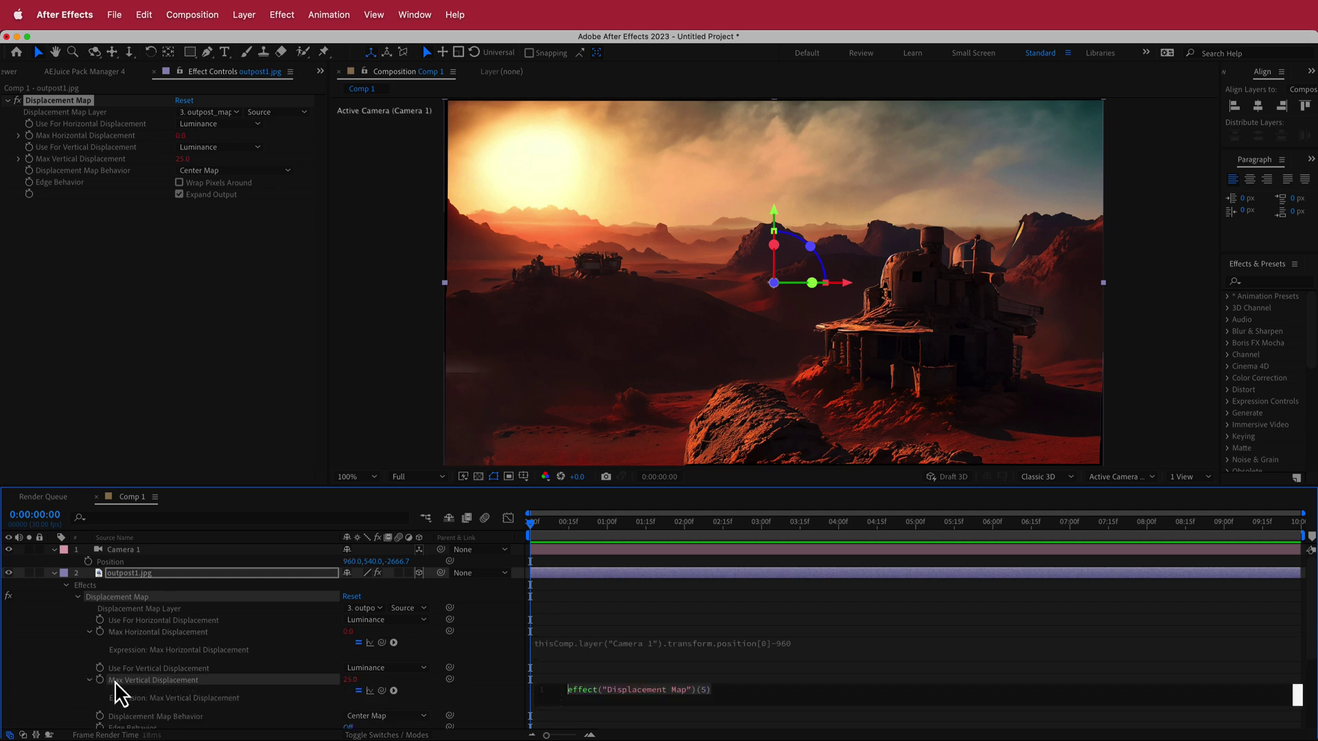
drag(381, 690, 372, 562)
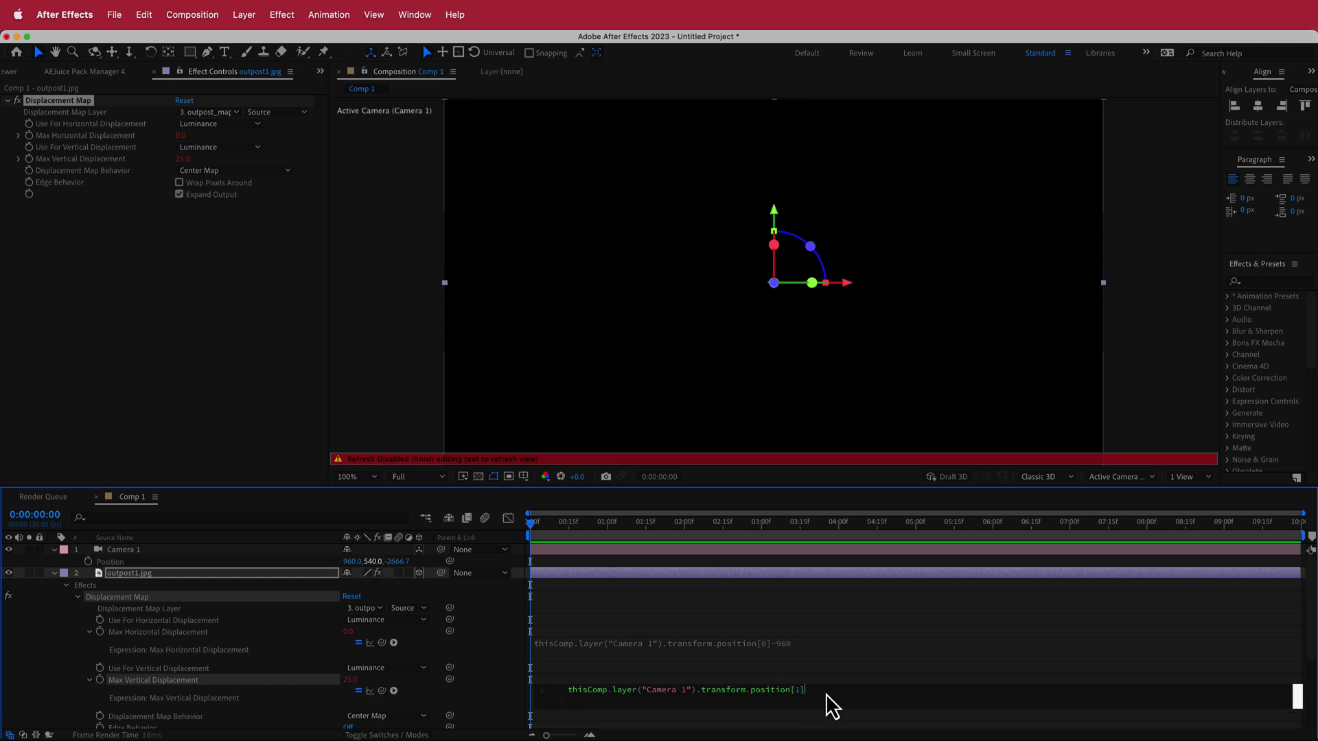
text(540)
click(854, 680)
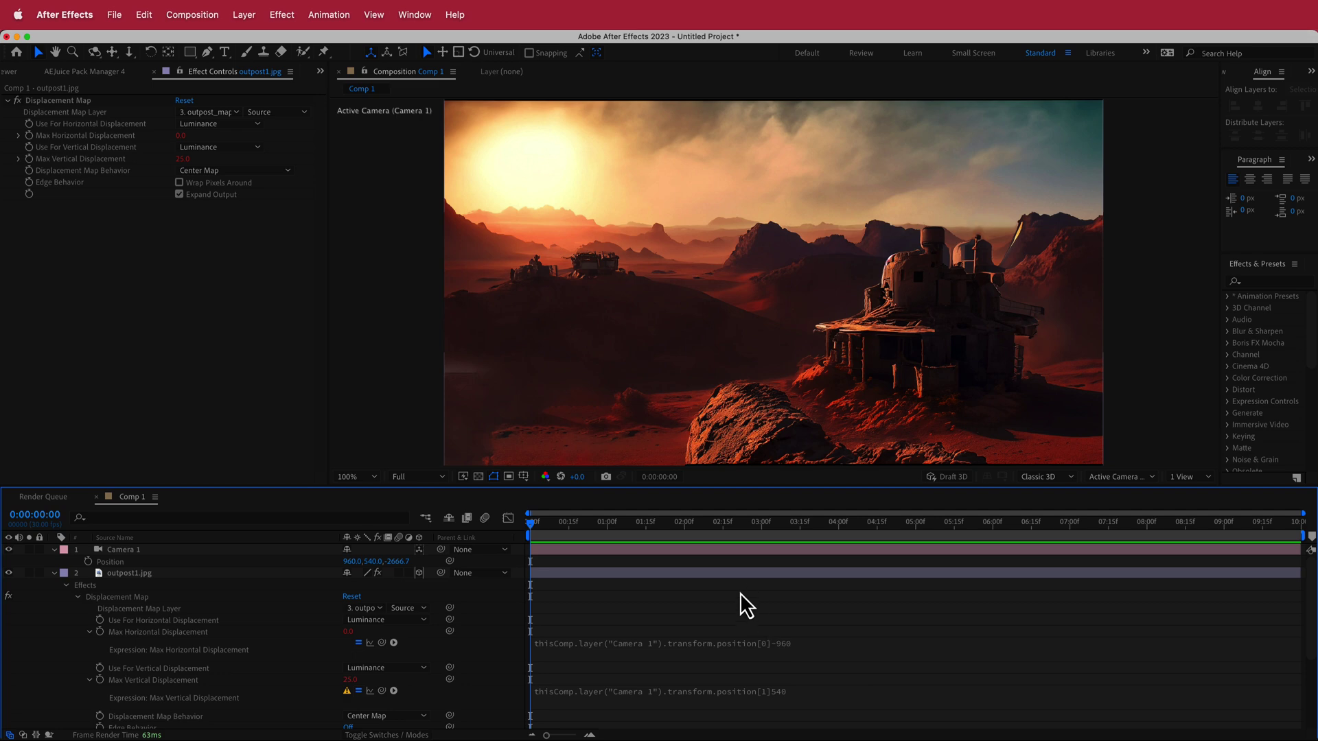
Try orbiting Camera 1 around the scene at the first frame, and undo the camera move
drag(540, 524, 535, 527)
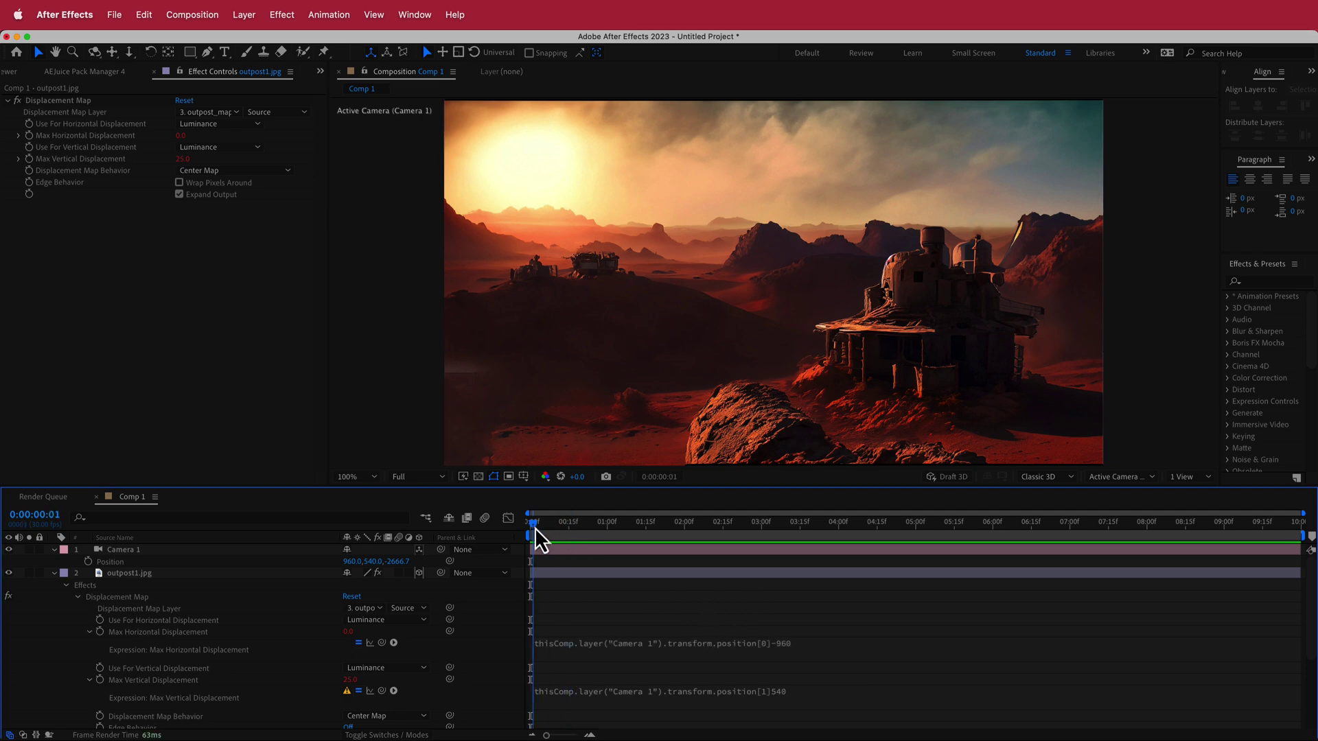
click(171, 552)
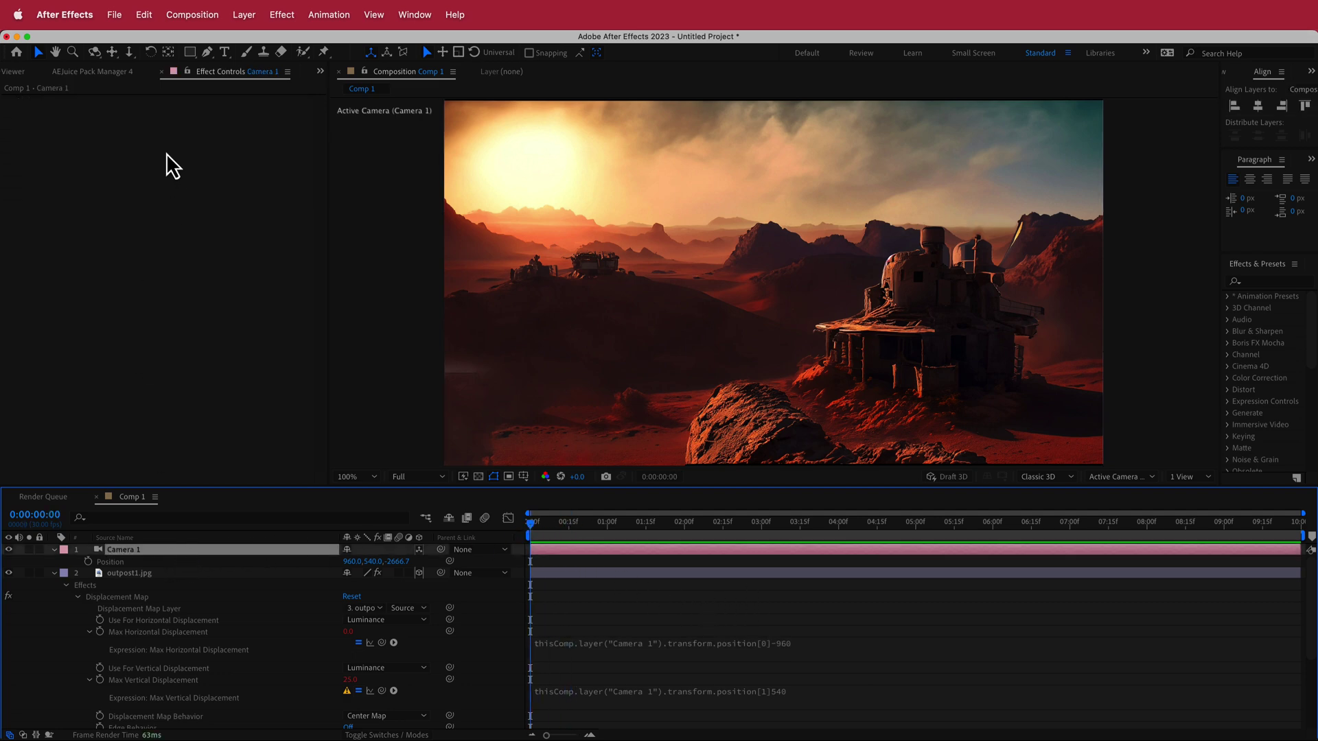
click(97, 58)
drag(792, 297, 789, 302)
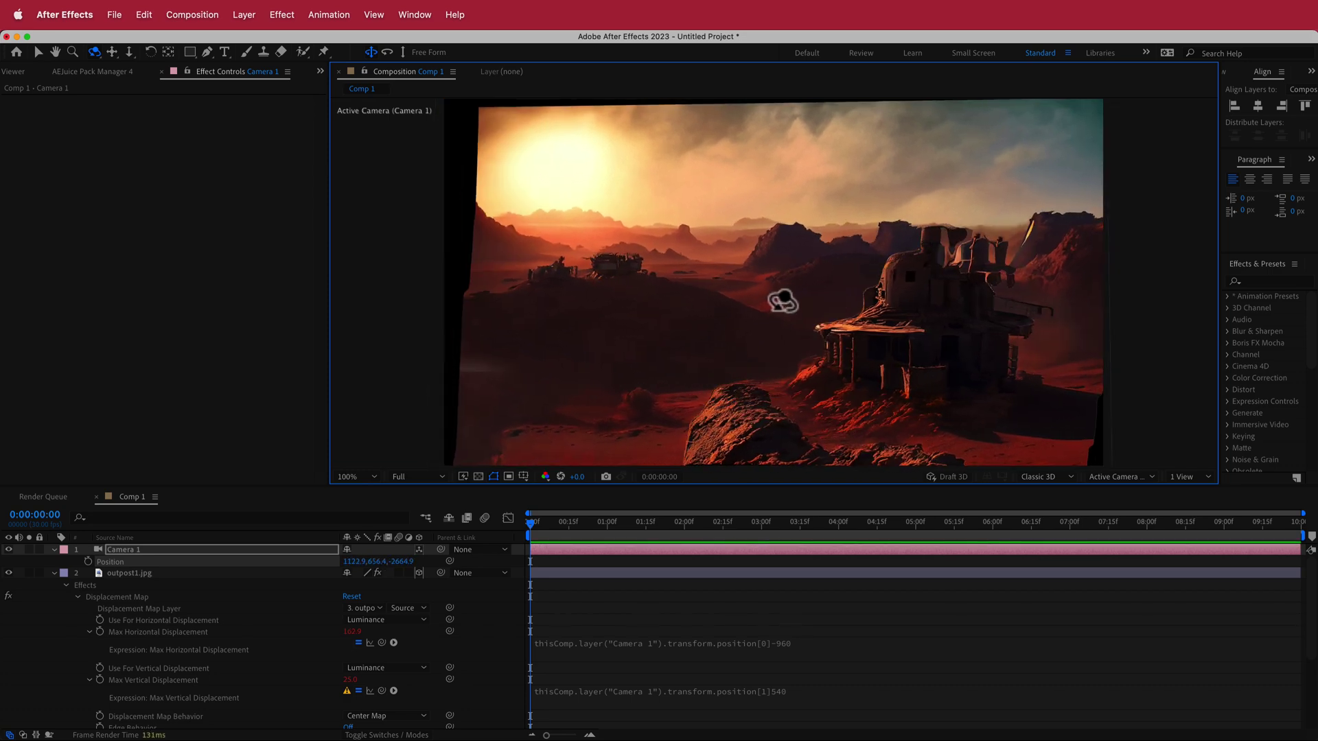
key(super+z)
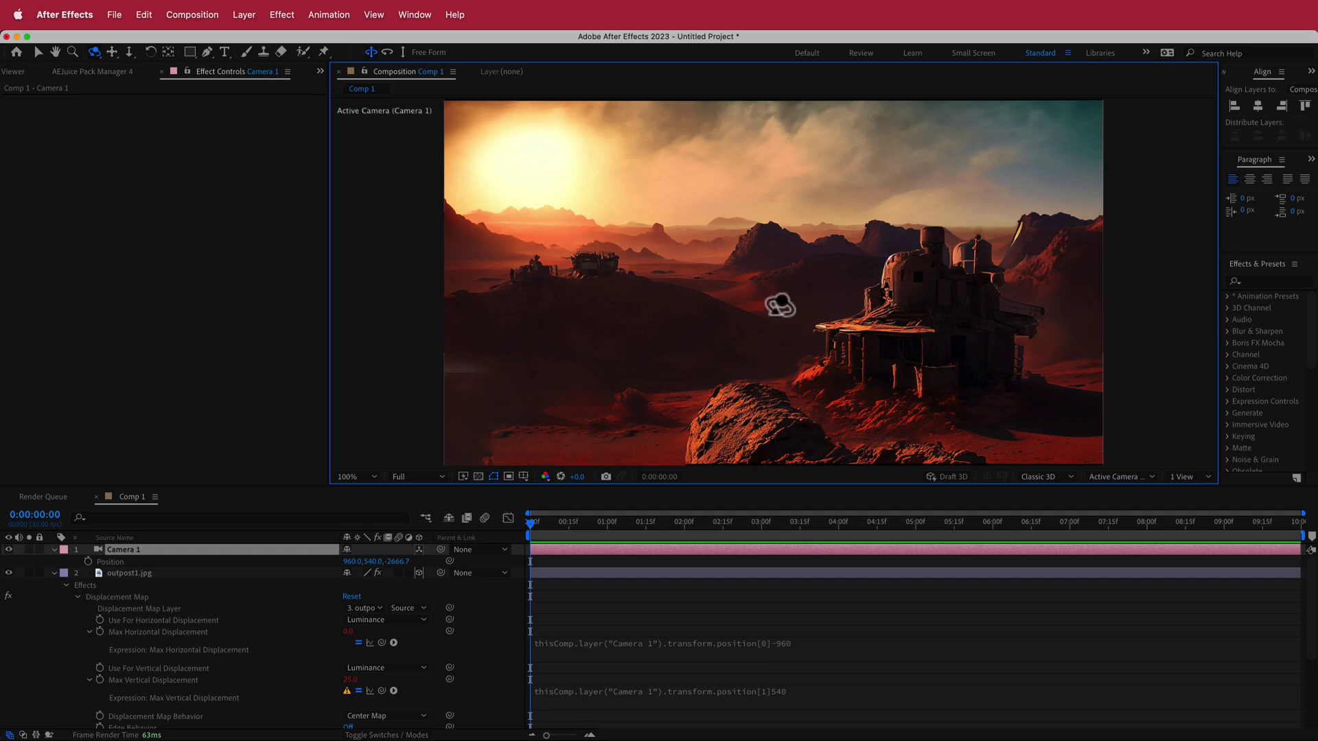
Keyframe Camera 1's position at 0:00:00:00 with the X value at 1023
click(88, 562)
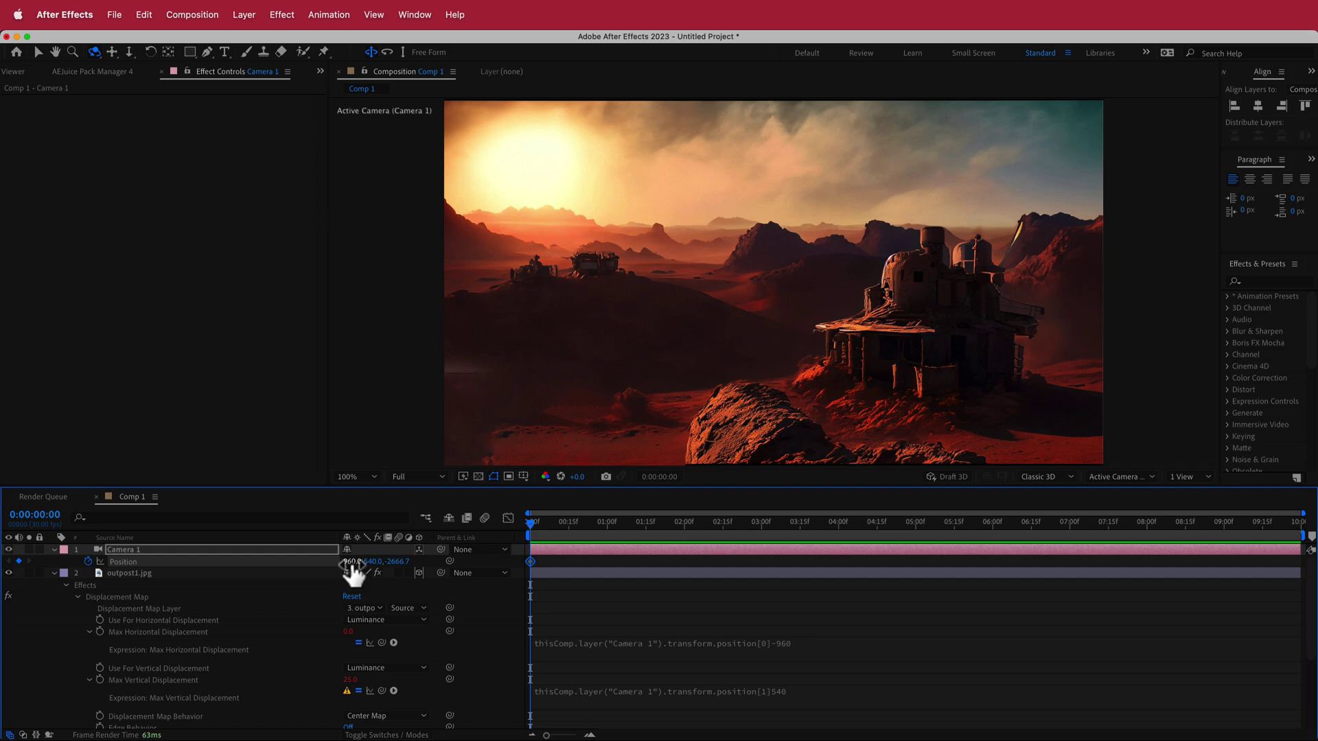
mouse_move(354, 561)
mouse_down()
mouse_move(408, 561)
mouse_move(373, 563)
mouse_up()
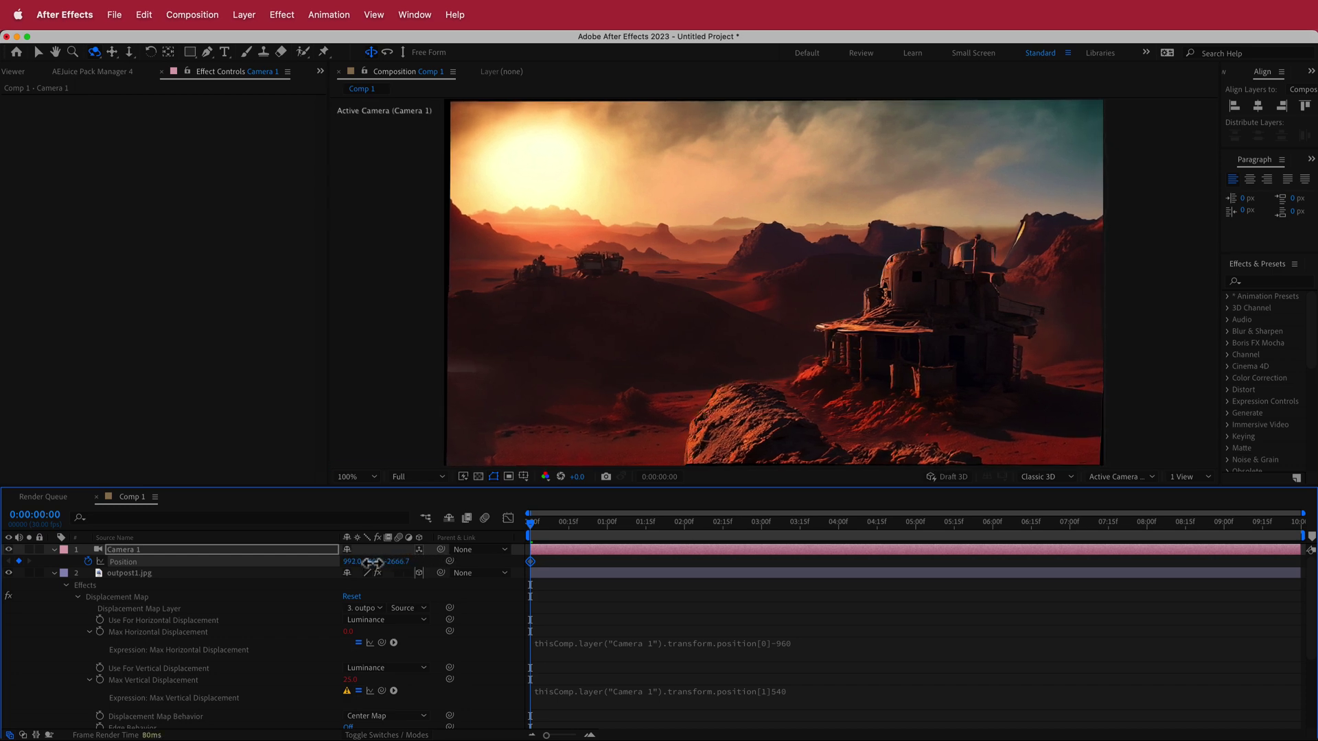
drag(373, 563, 403, 567)
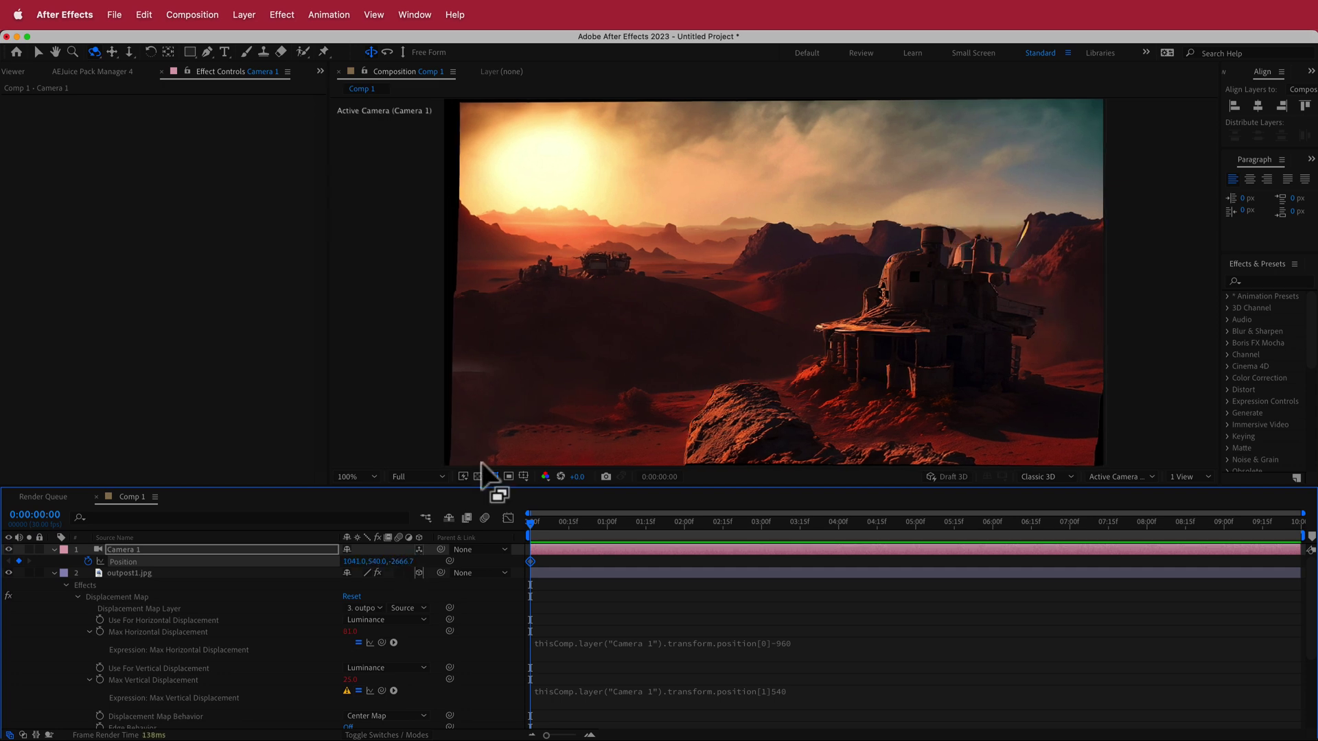
drag(352, 562, 336, 562)
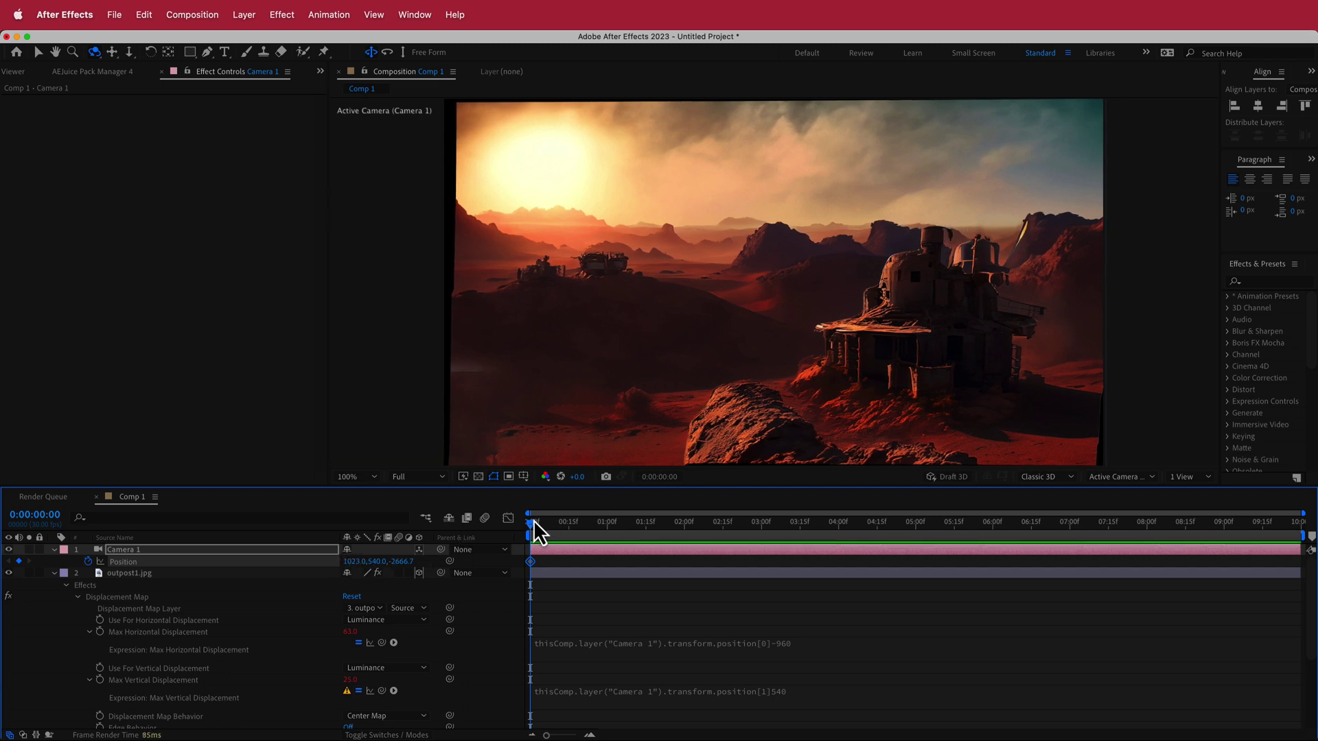
Keyframe Camera 1's X position at 876 on the last frame, 0:00:09:29
drag(531, 532, 1298, 530)
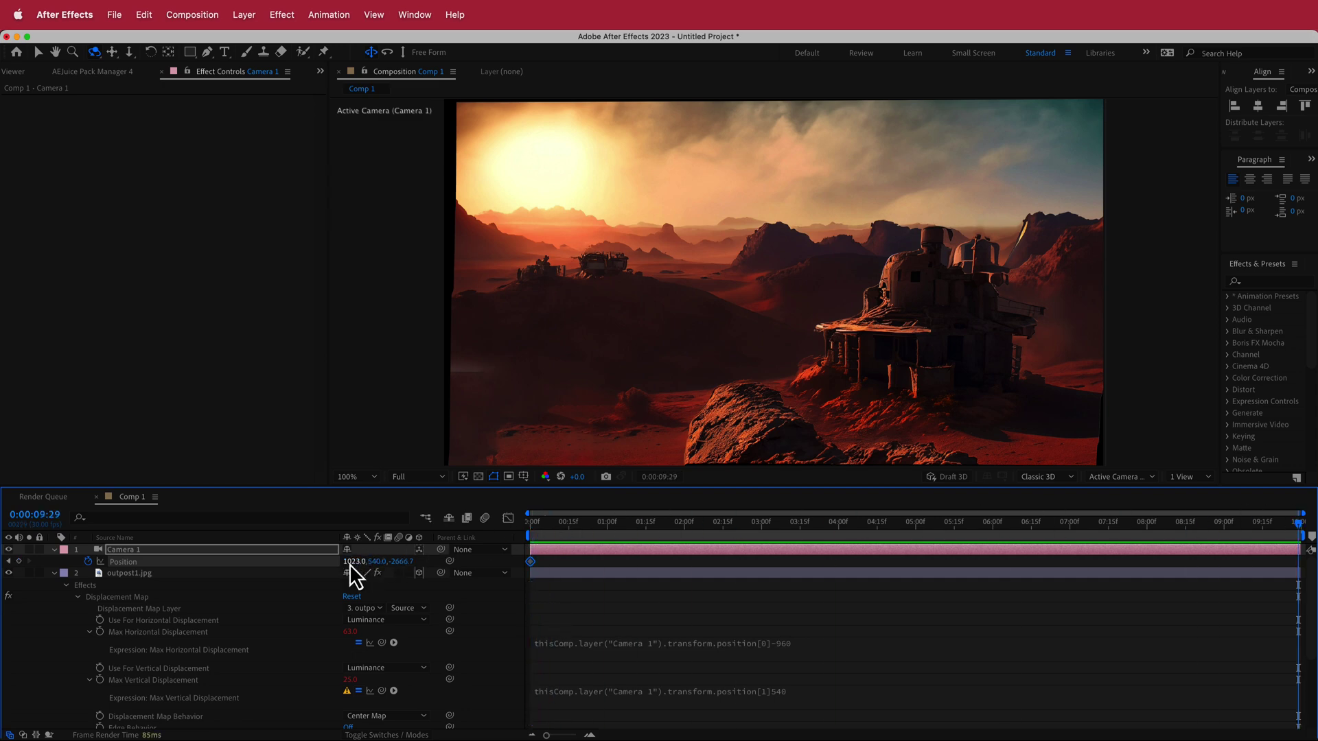
drag(353, 561, 248, 562)
mouse_move(1302, 538)
mouse_down()
mouse_move(752, 547)
mouse_move(496, 527)
mouse_move(1300, 529)
mouse_up()
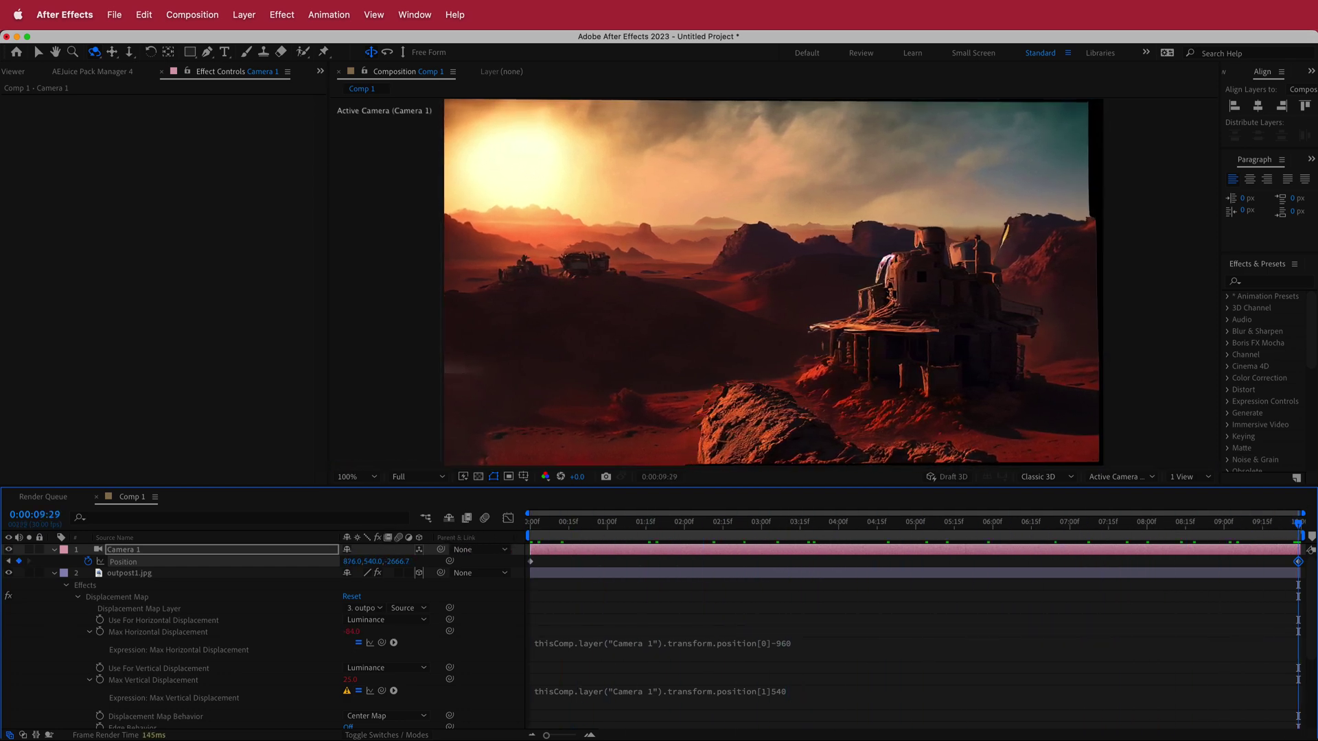
Set Camera 1's Y position to 251 at 0:00:00:00 and 820 at 0:00:09:29
drag(1185, 529, 507, 539)
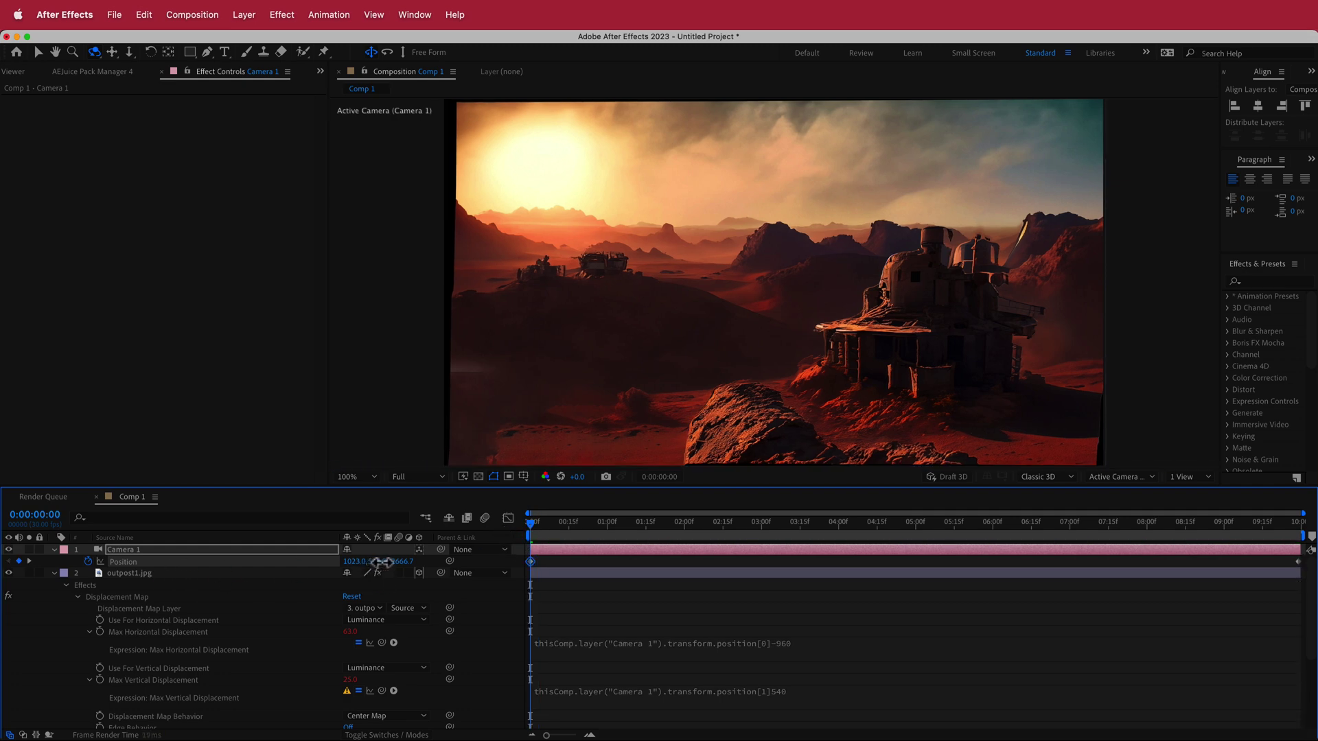
drag(382, 561, 172, 567)
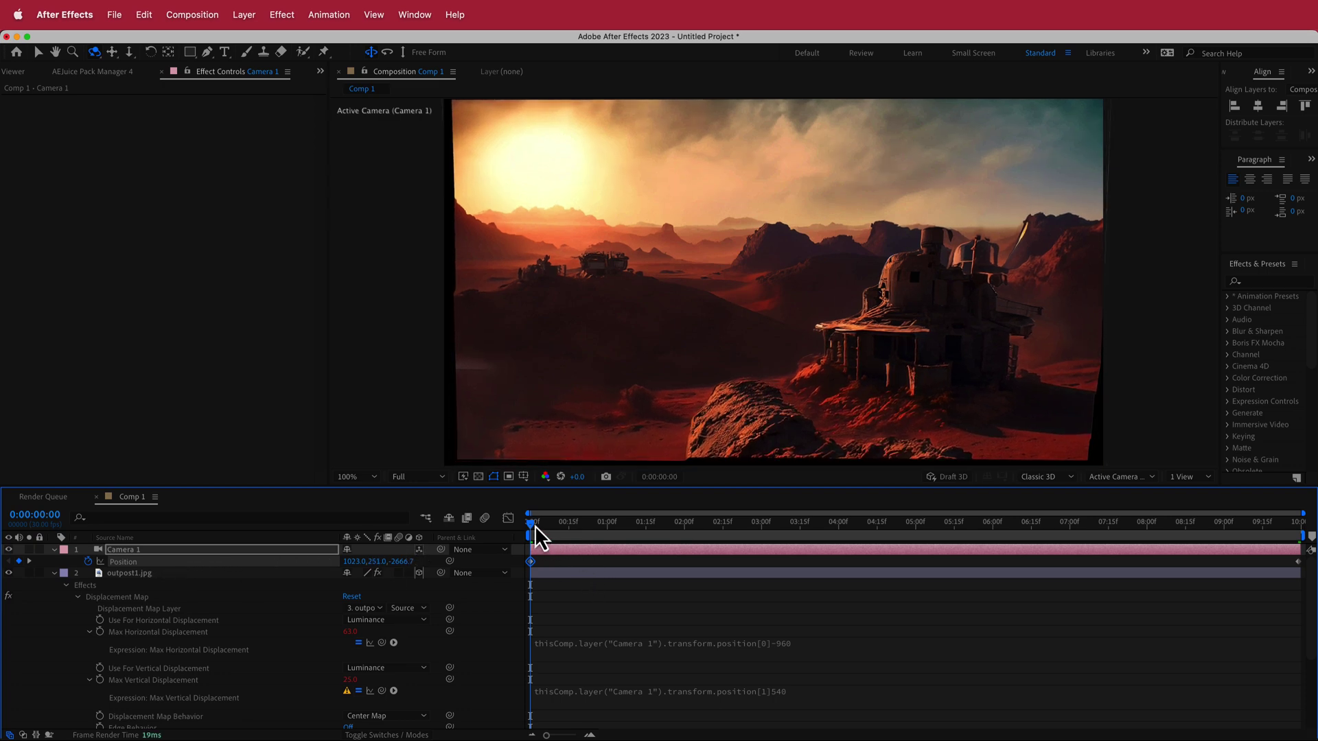
drag(536, 526, 1299, 523)
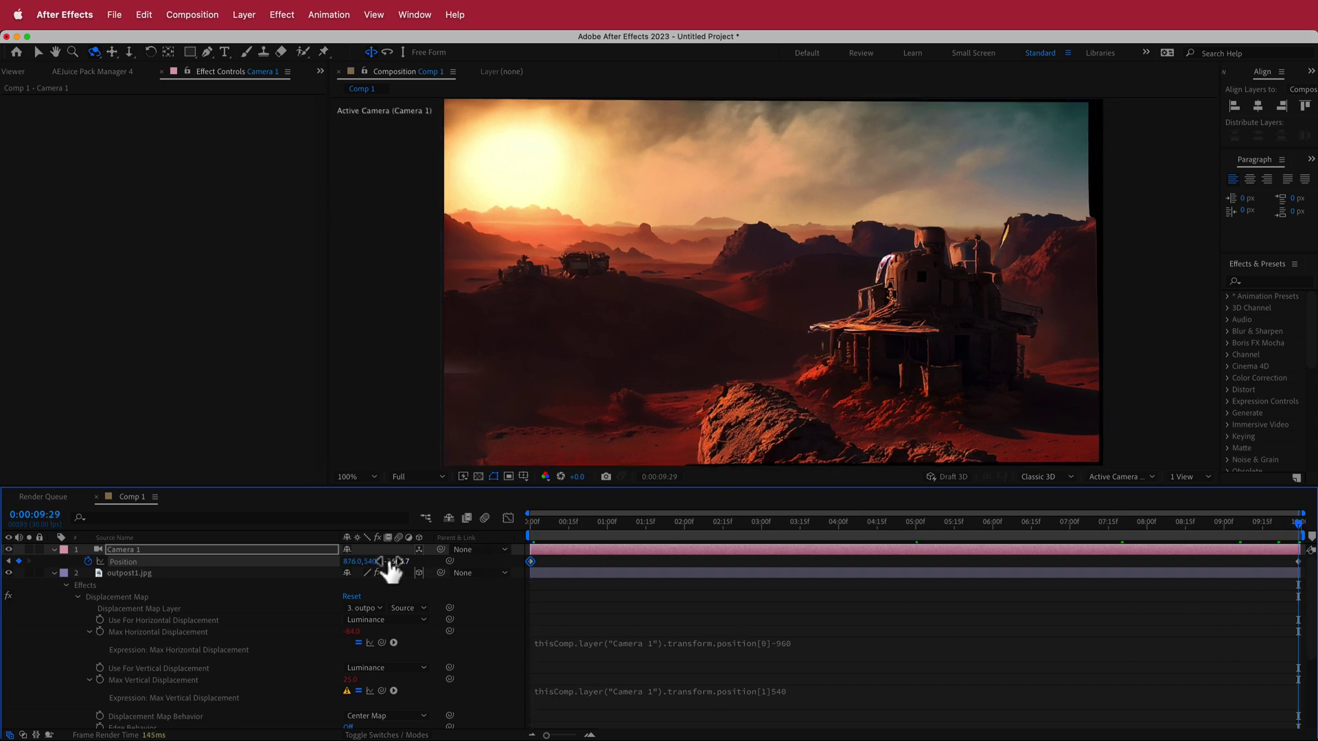
drag(373, 564, 578, 553)
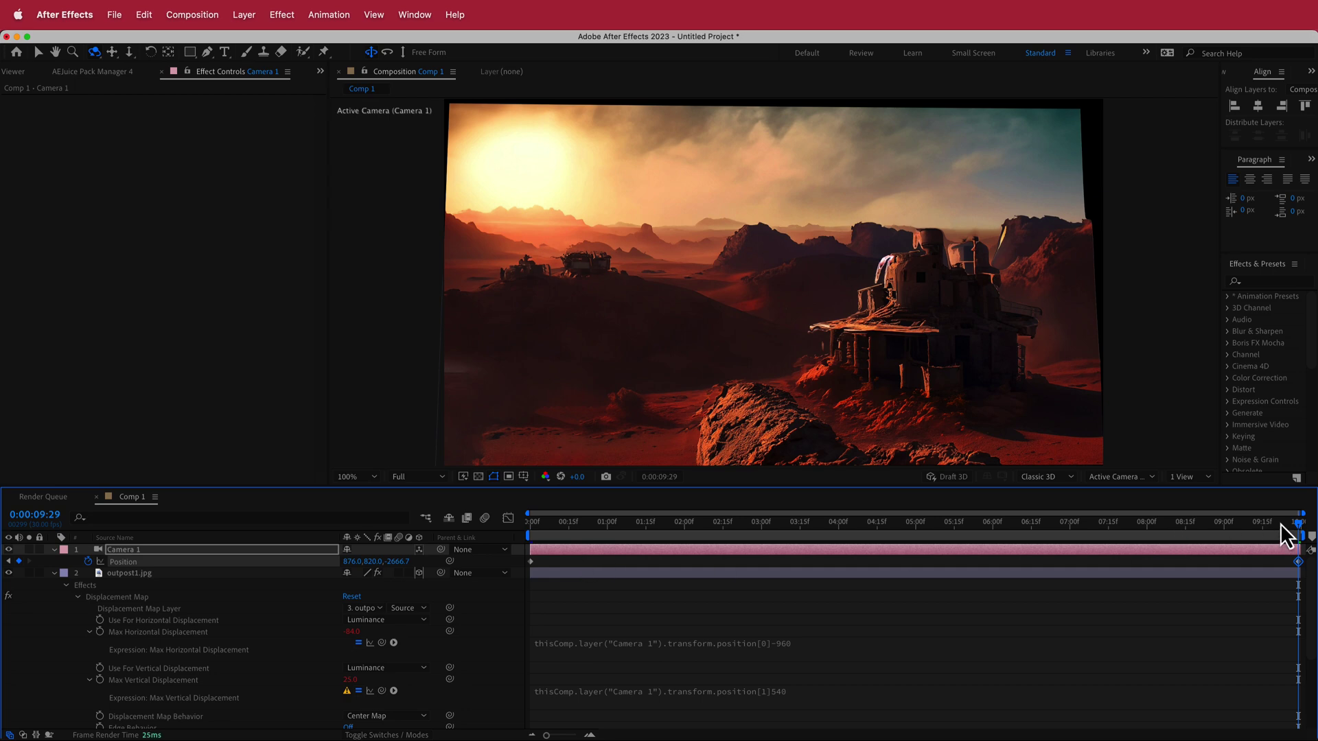
Set Camera 1's Z position to about -2340.7 at 0:00:09:29 and -2528.7 at 0:00:00:00
mouse_move(1301, 525)
mouse_down()
mouse_move(1130, 553)
mouse_move(773, 567)
mouse_move(463, 559)
mouse_move(965, 549)
mouse_move(1304, 525)
mouse_move(488, 556)
mouse_move(1299, 523)
mouse_up()
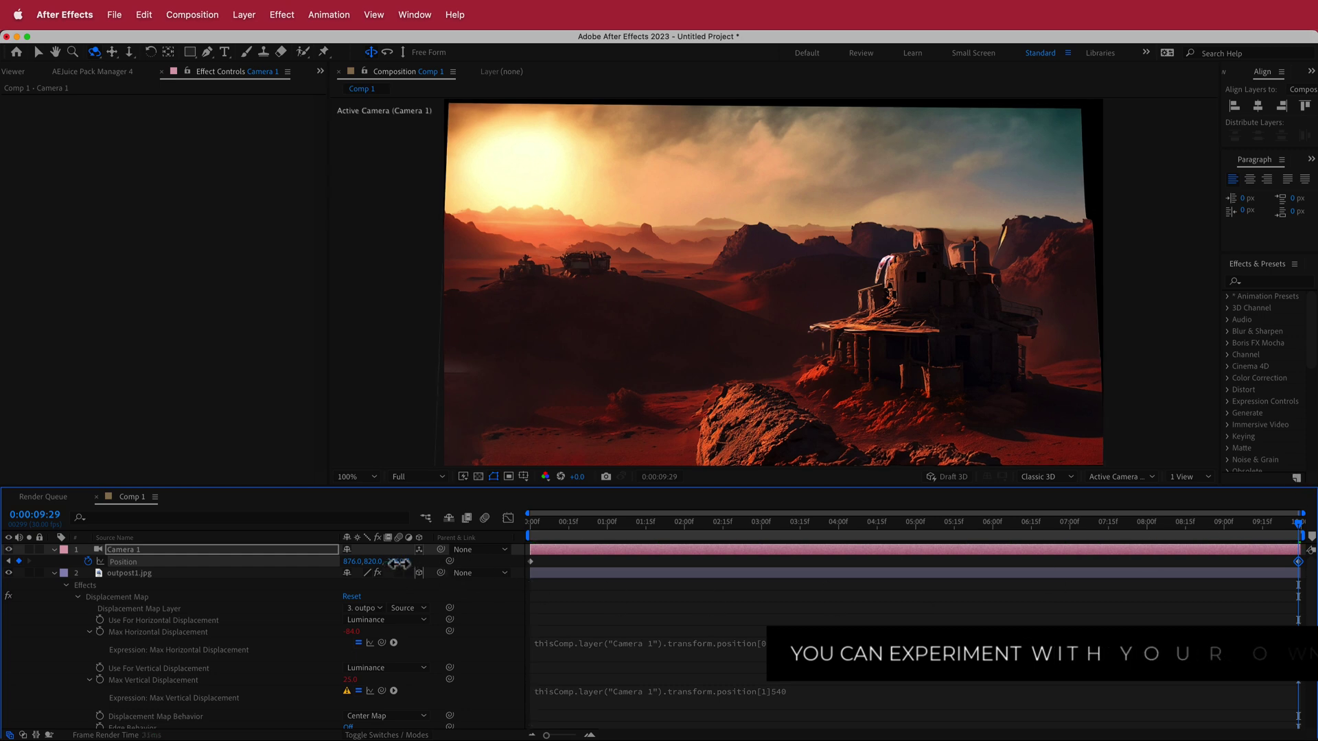
drag(431, 562, 604, 553)
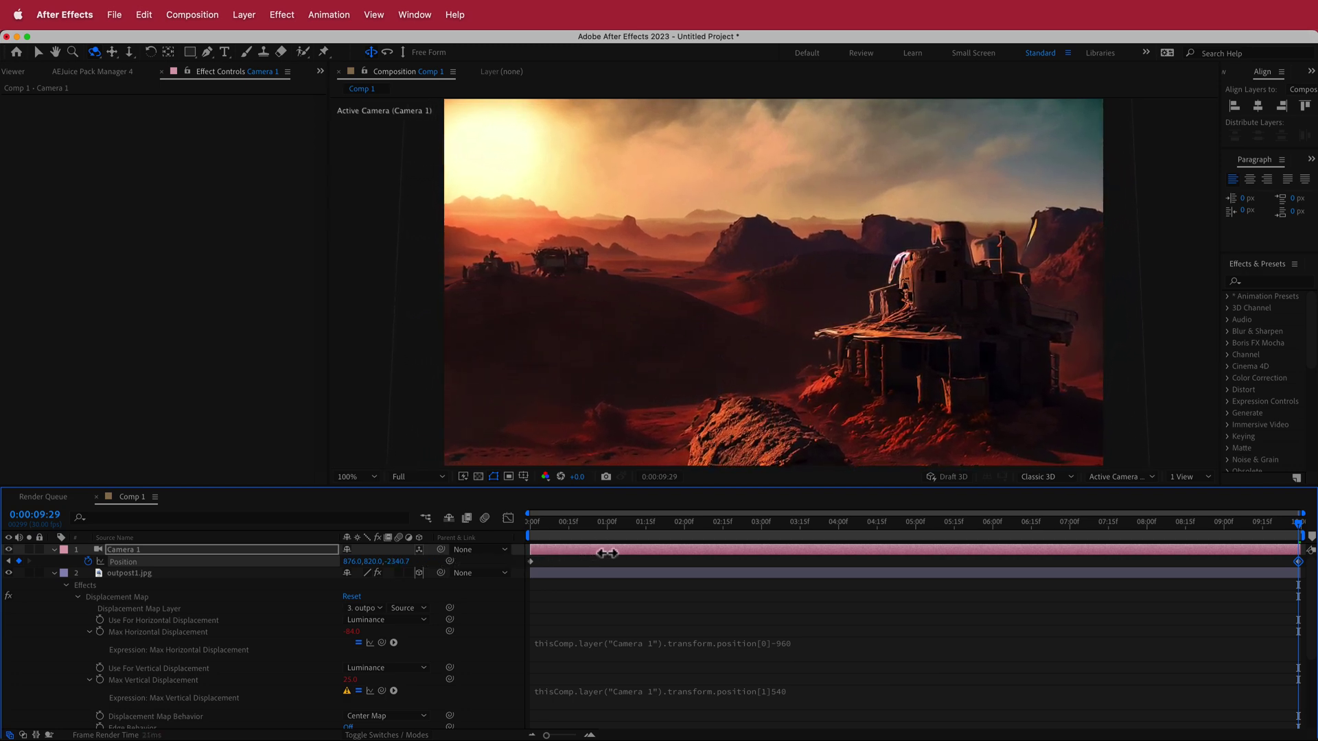
drag(1303, 530, 247, 553)
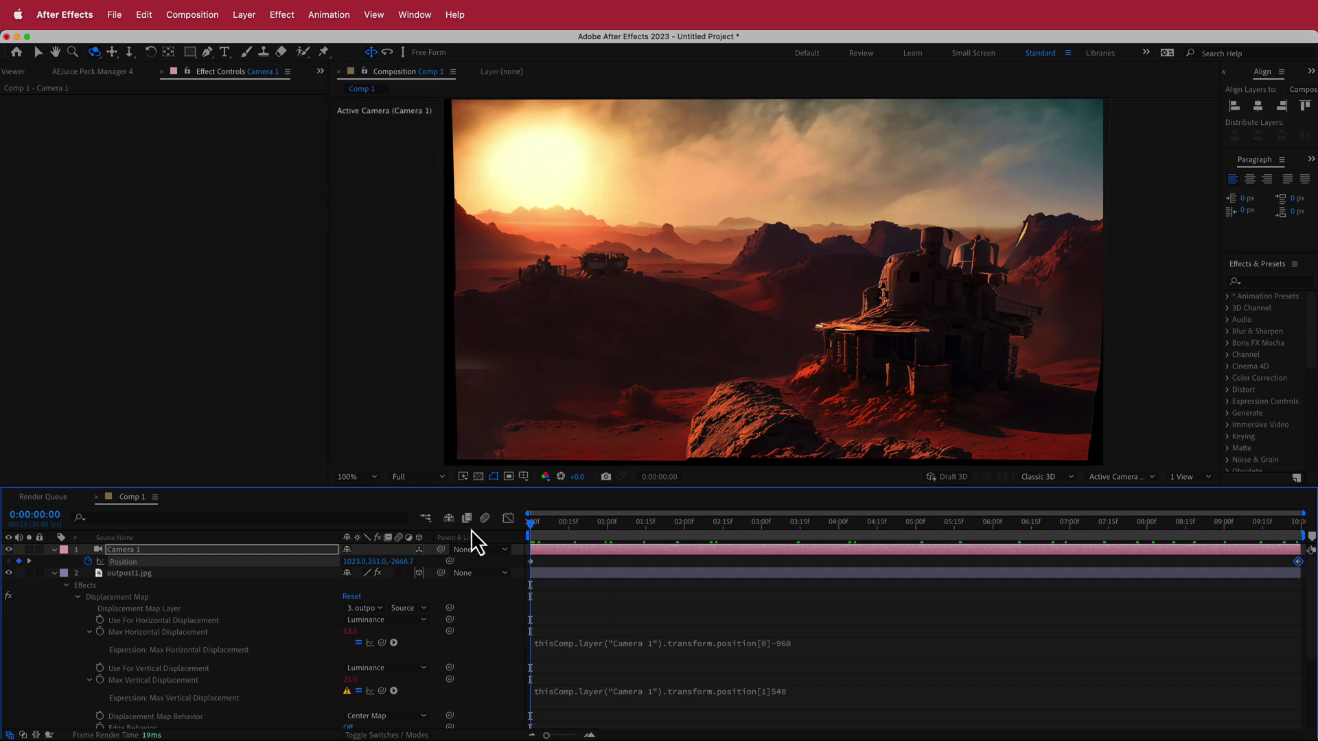
drag(401, 561, 501, 550)
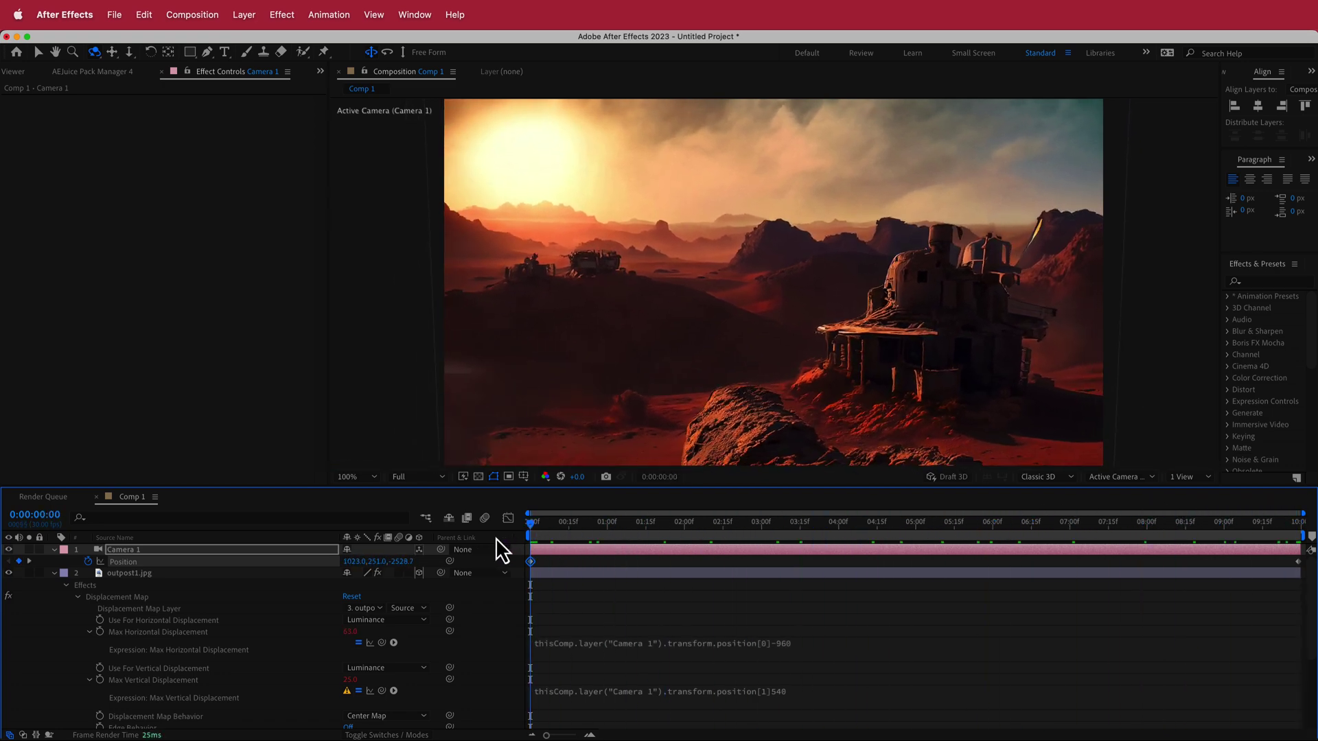
Apply the Corner Pin effect to the outpost1.jpg layer
key(comma)
key(comma)
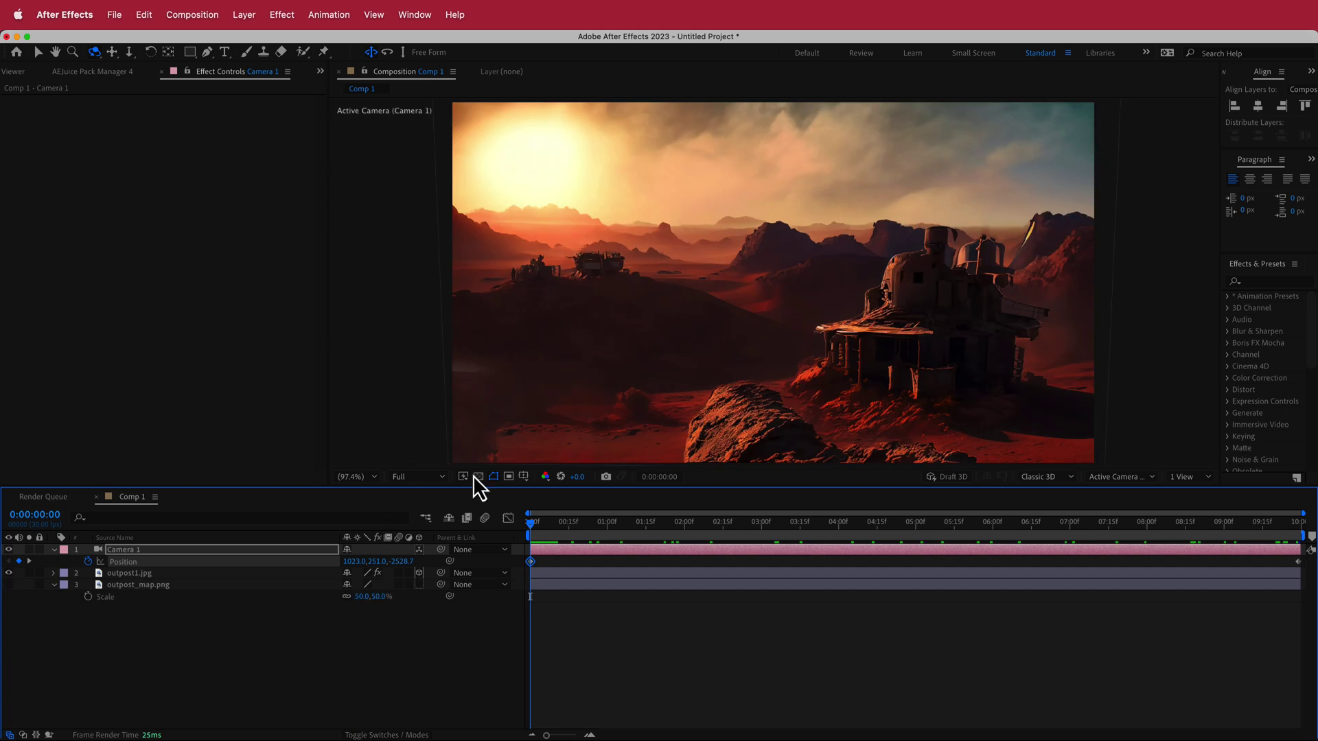
click(262, 651)
click(139, 575)
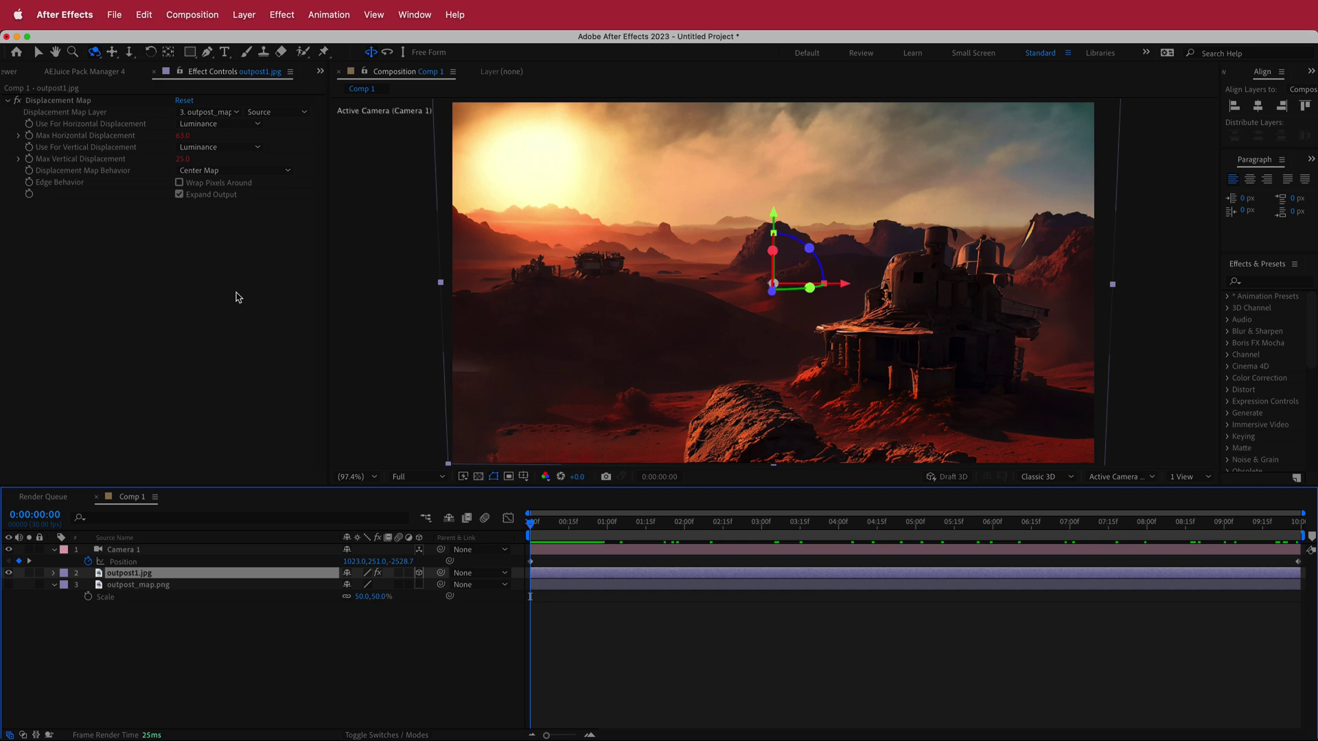
key(ctrl+space)
text(corn)
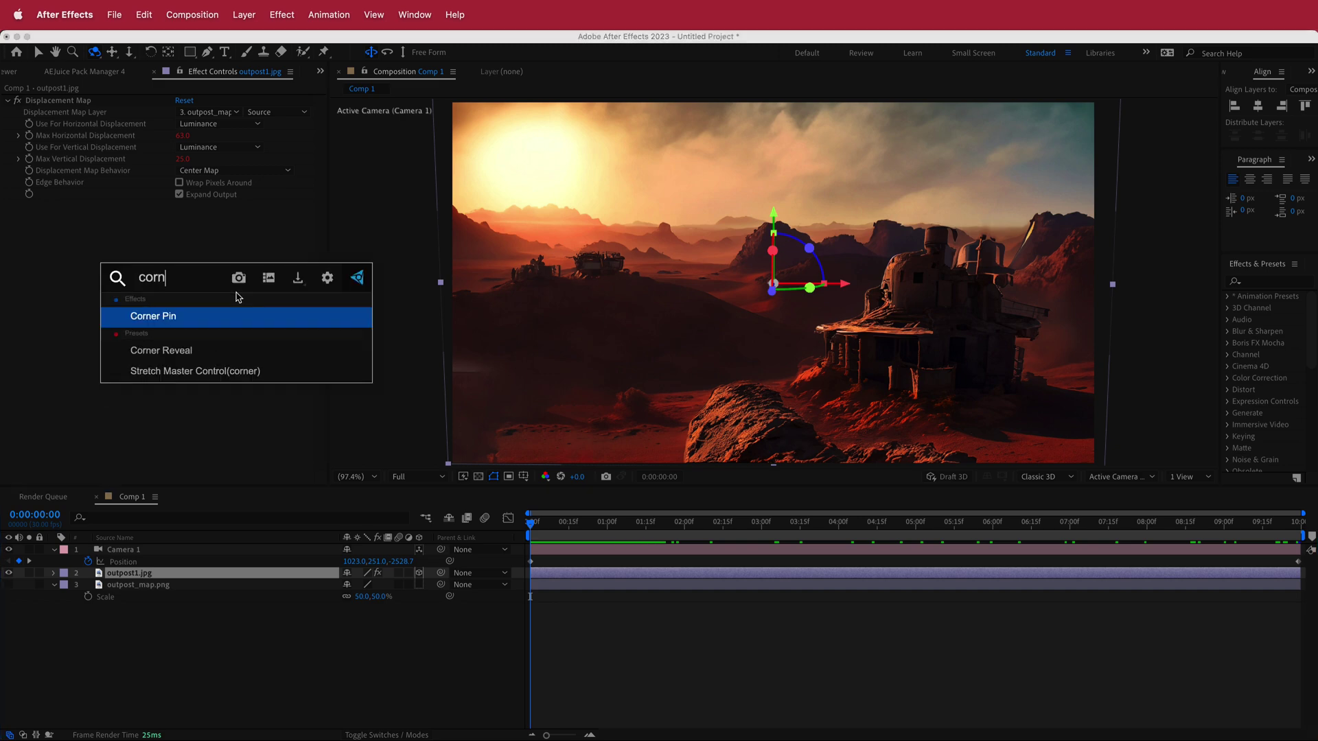
key(Return)
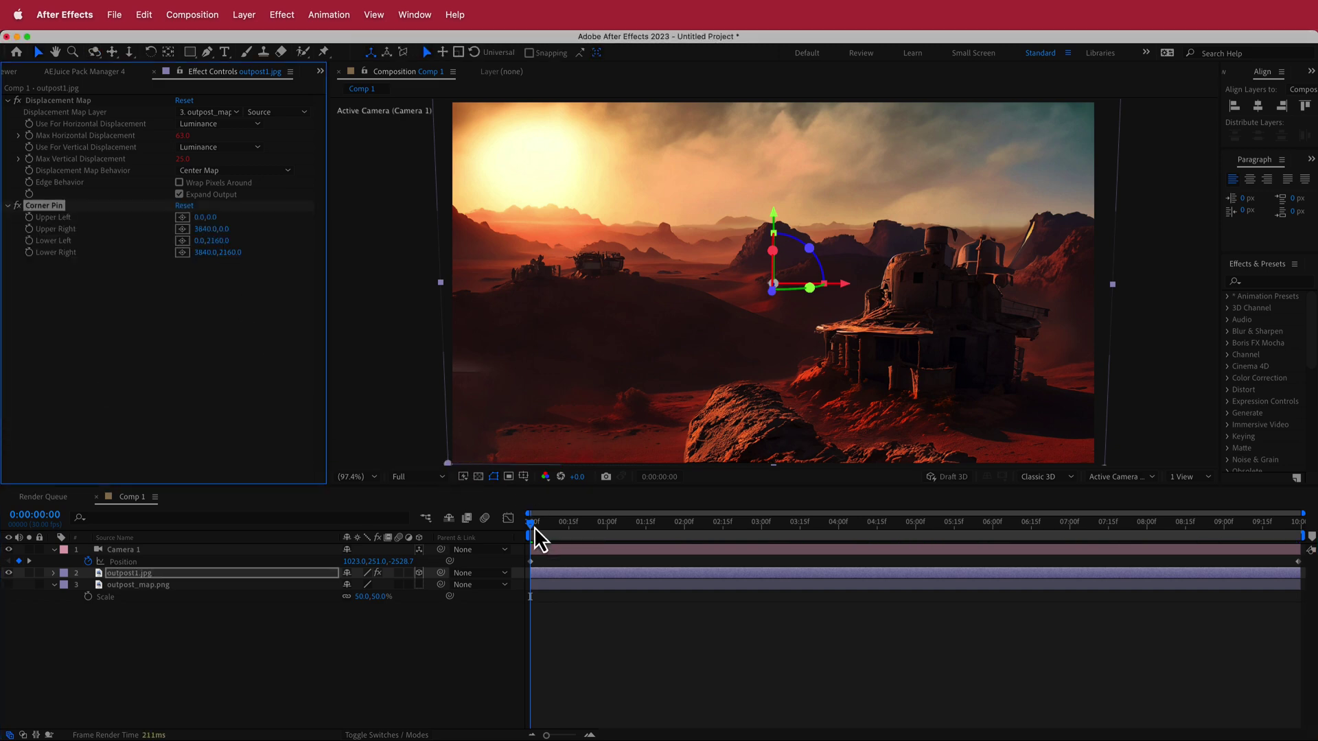
Start Corner Pin keyframes for Upper Left and Upper Right at 0:00:00:00, pulling the upper-left corner outward to about -1280.8, -55.1
click(533, 529)
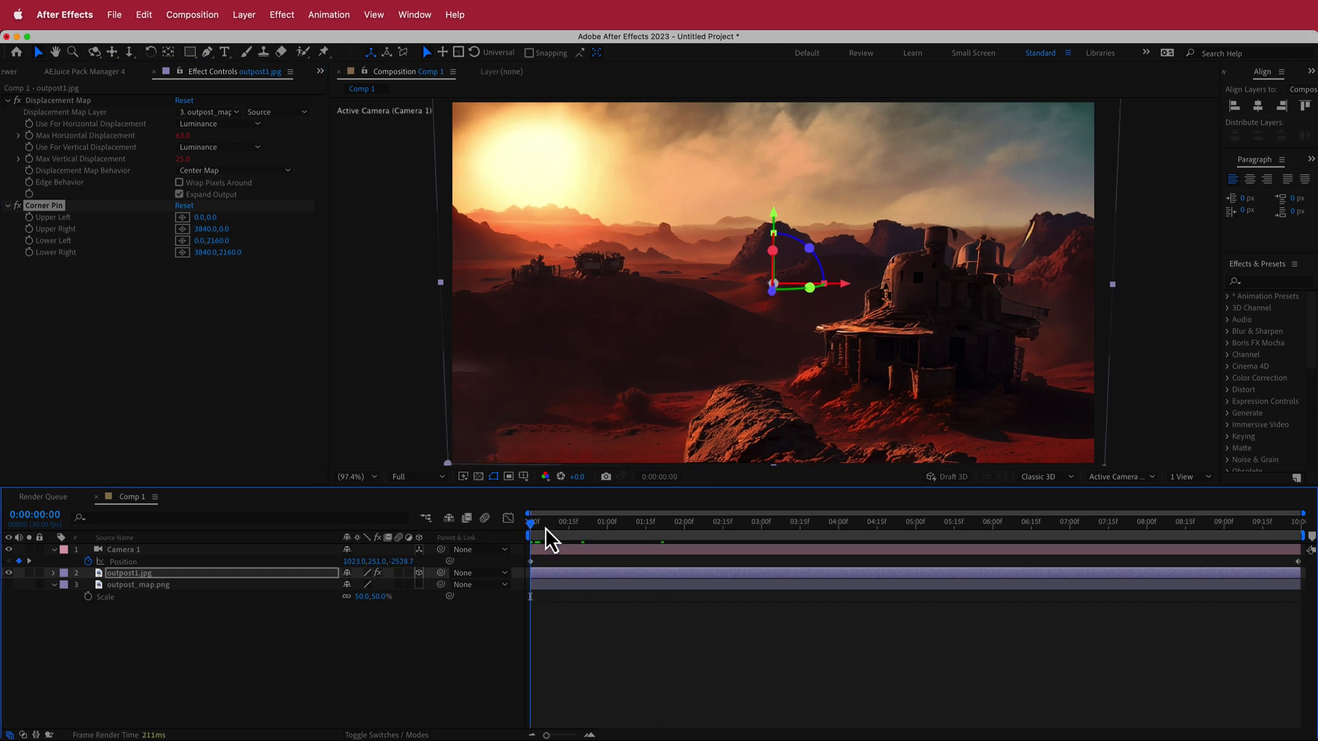
click(30, 220)
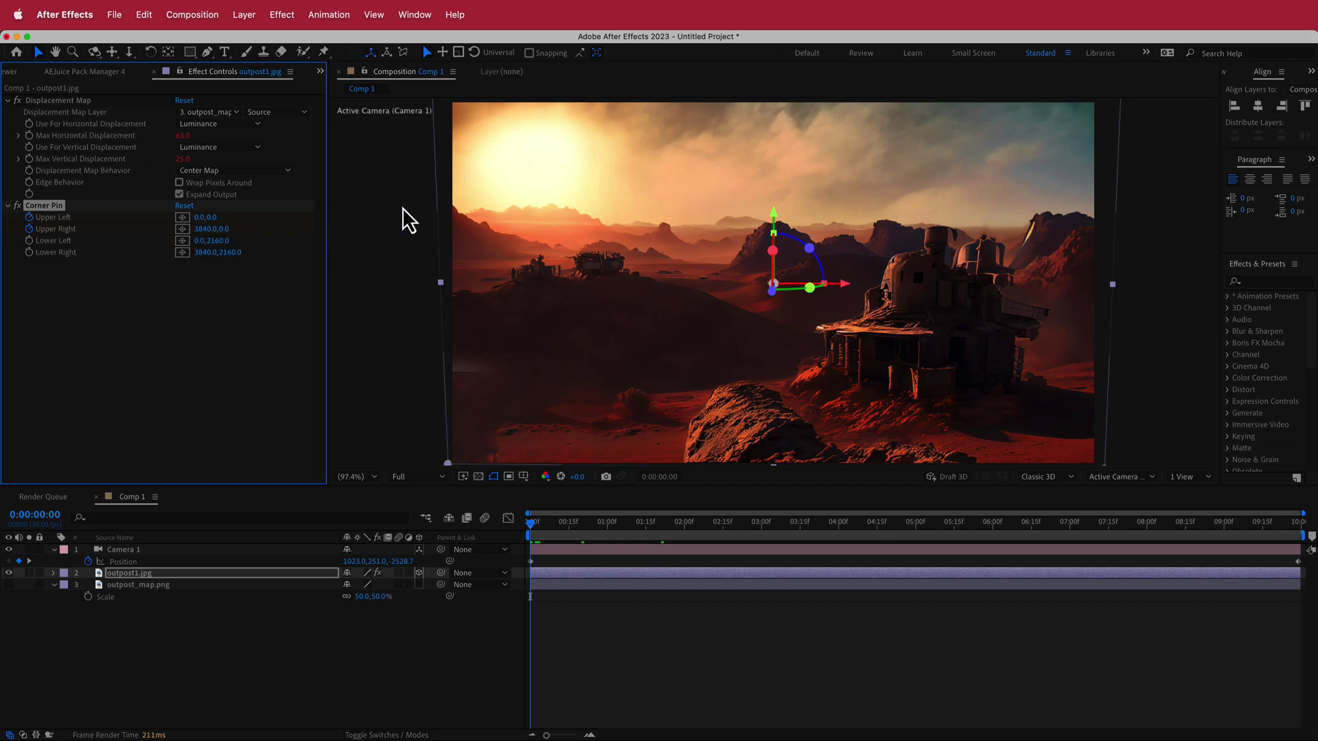
key(comma)
key(comma)
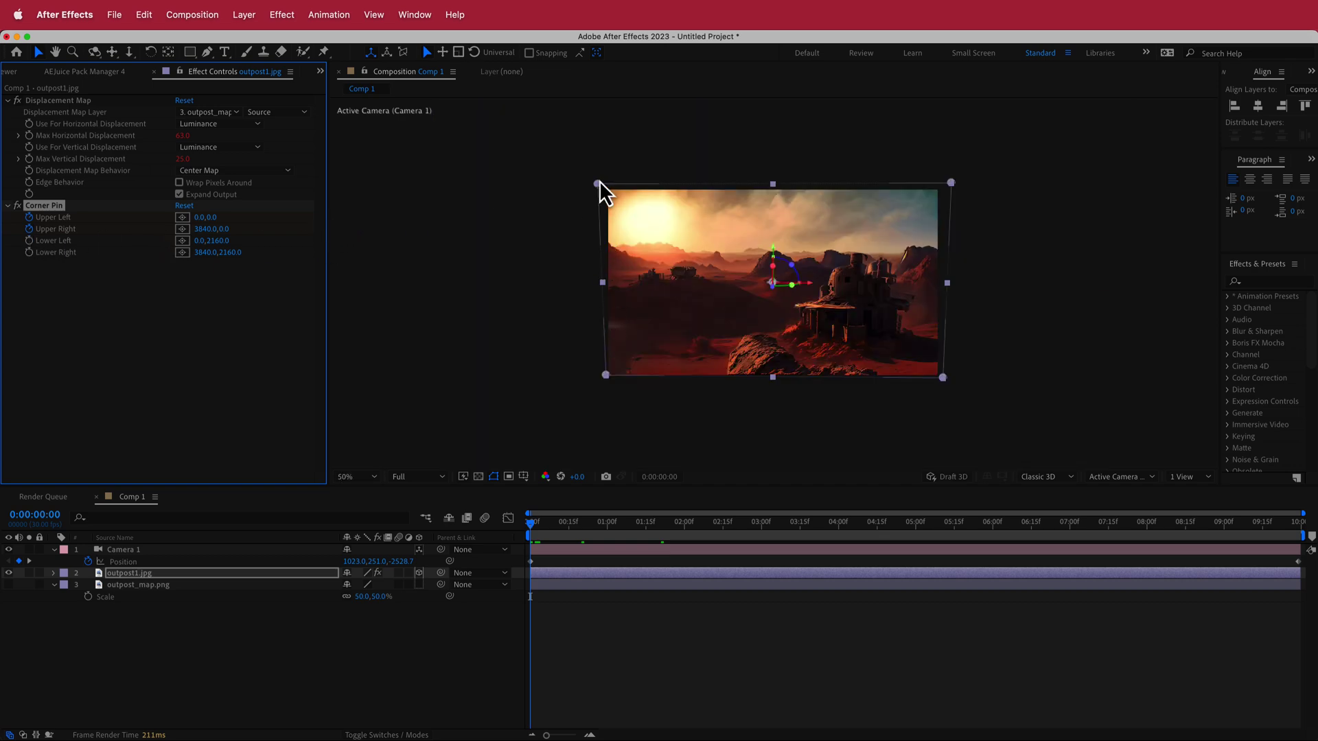
drag(598, 186, 482, 179)
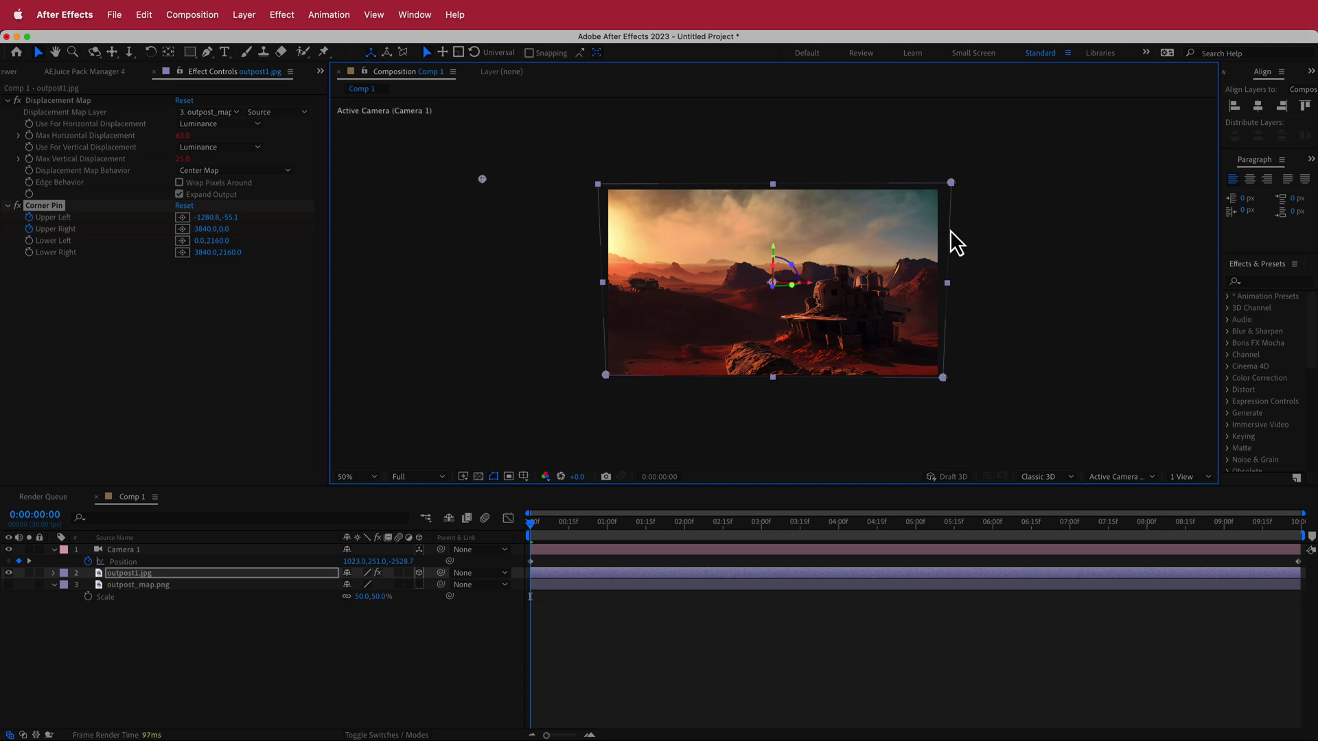
At 0:00:09:29, reset Corner Pin and pull its upper-right corner outward to about 5124.7, -44.0, then return to the first frame
drag(528, 525, 1314, 523)
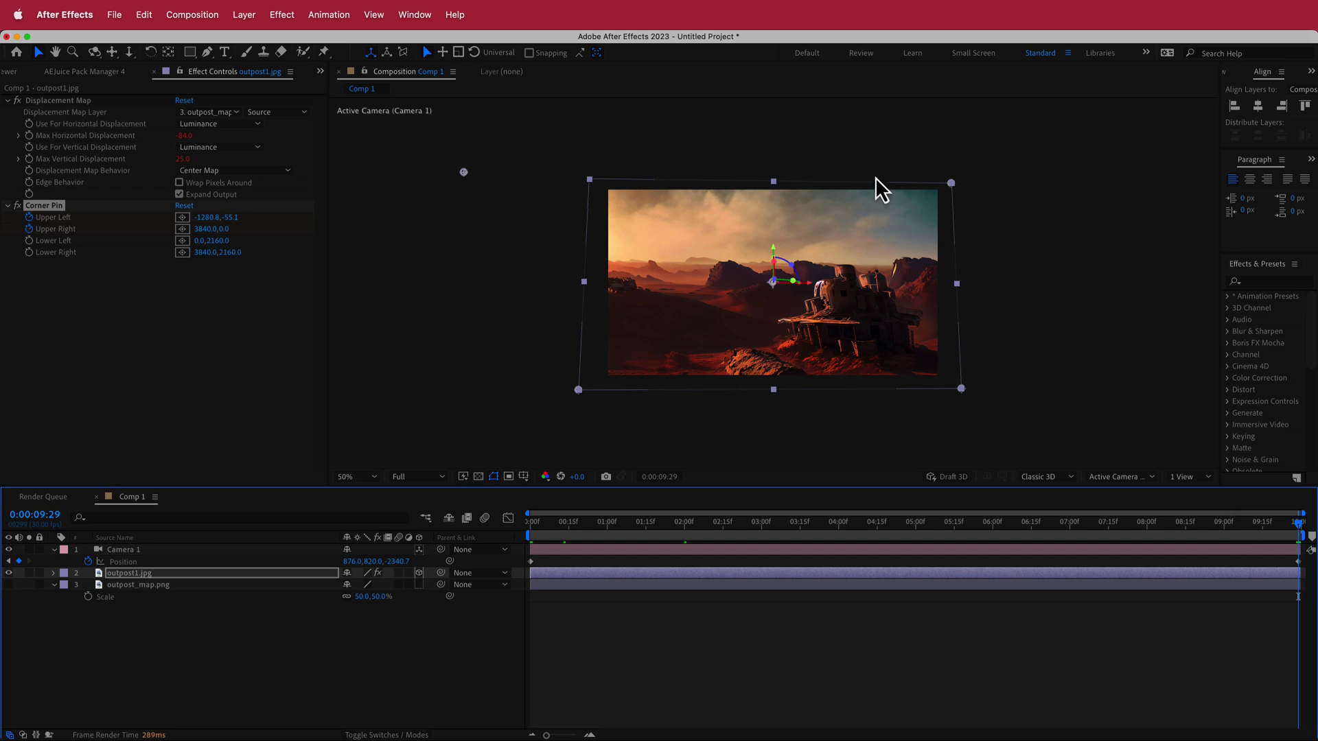
click(187, 210)
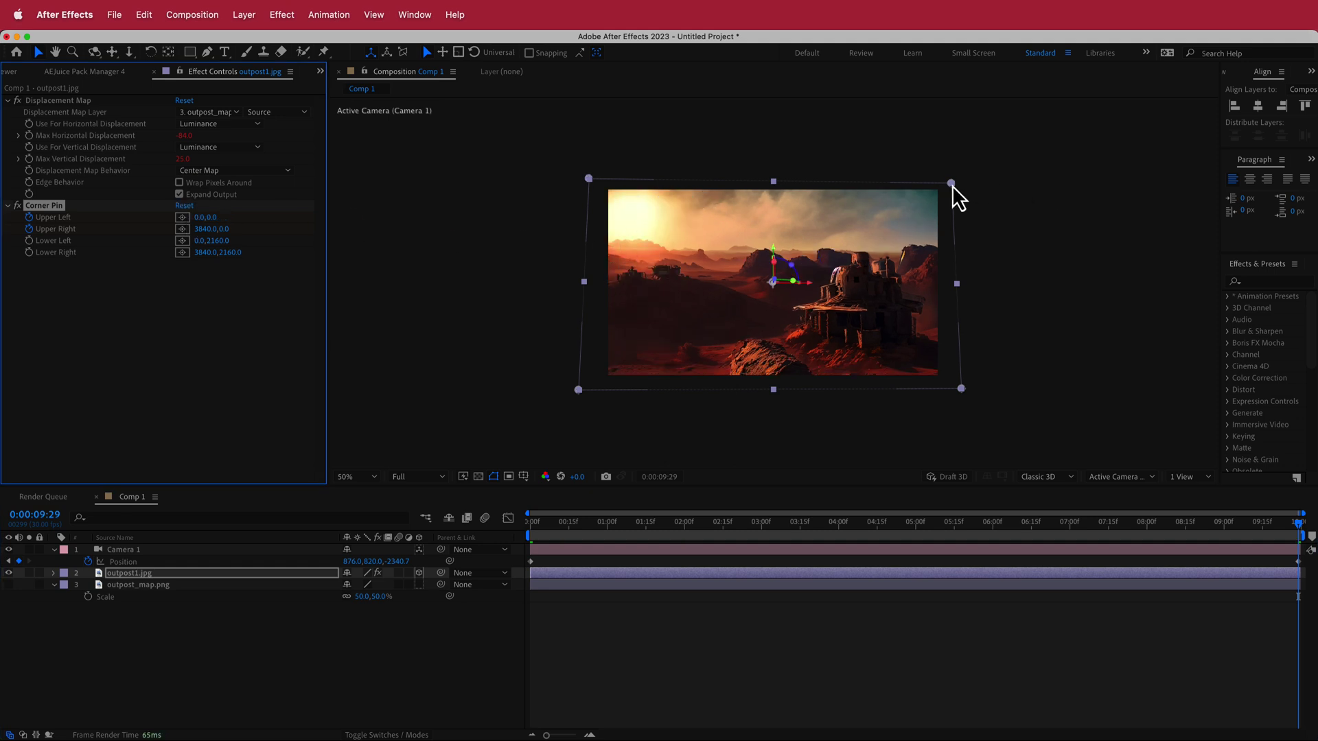
drag(951, 184, 1103, 181)
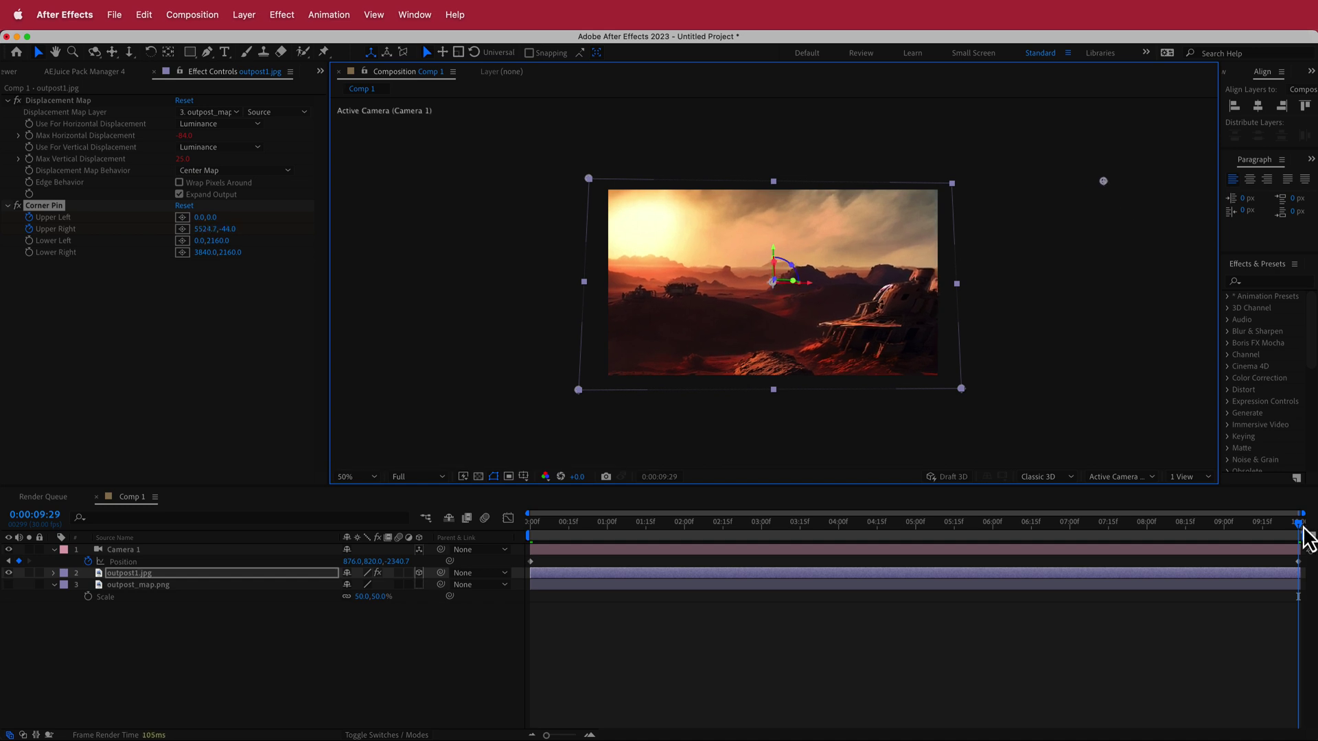
drag(1304, 539, 462, 575)
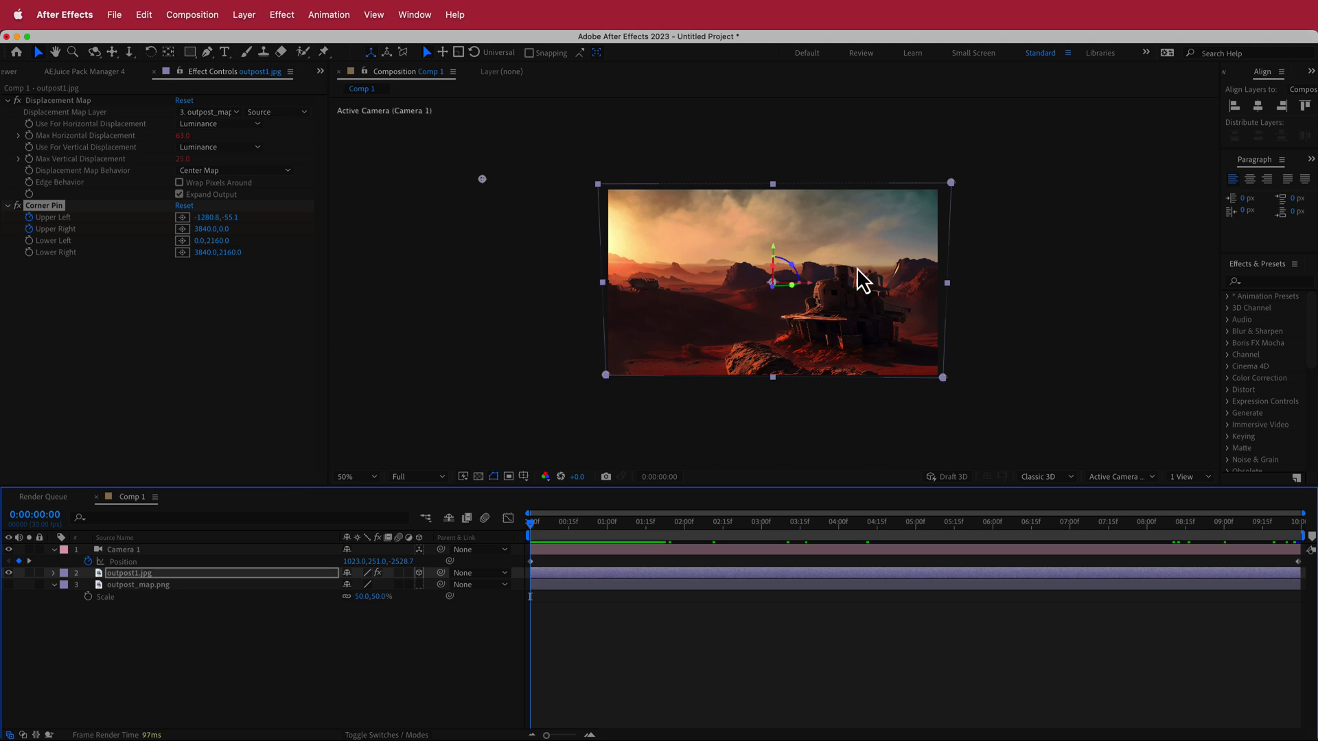
Duplicate the outpost1.jpg layer and delete the Corner Pin effect from the upper copy
click(220, 649)
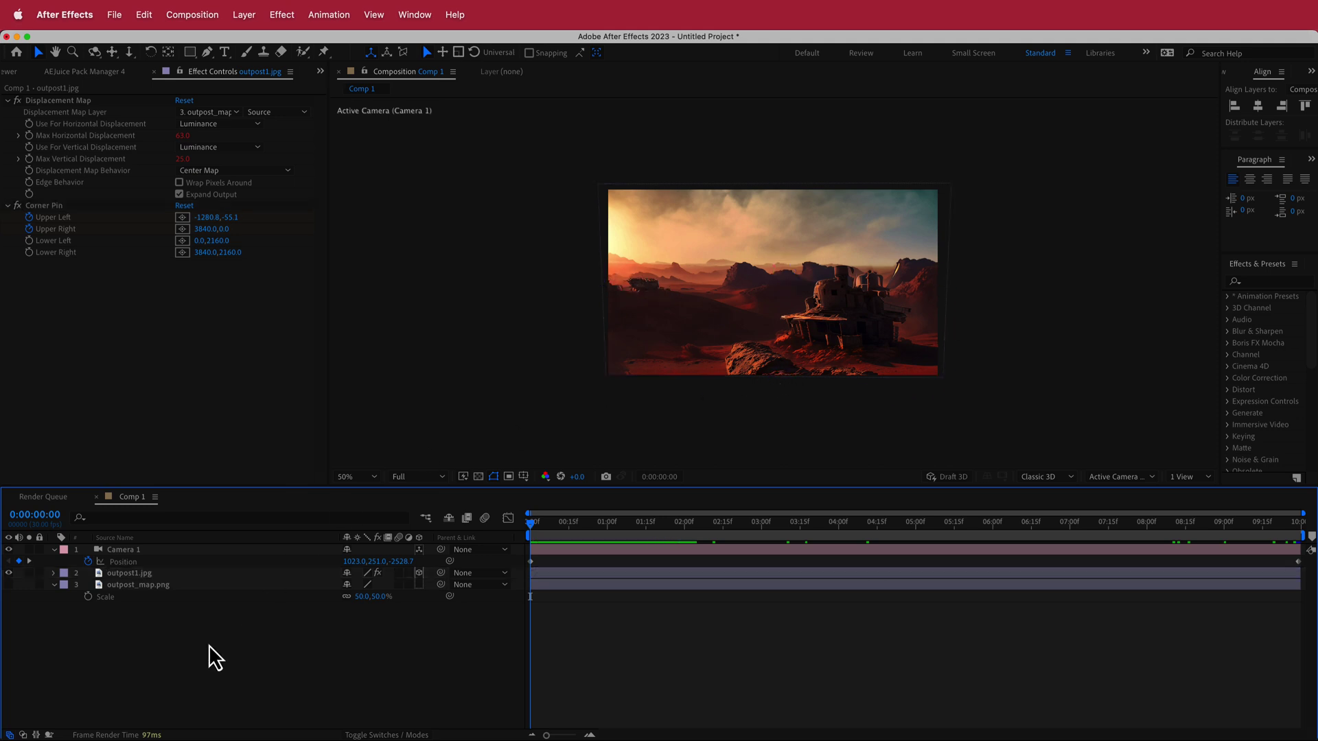
click(142, 575)
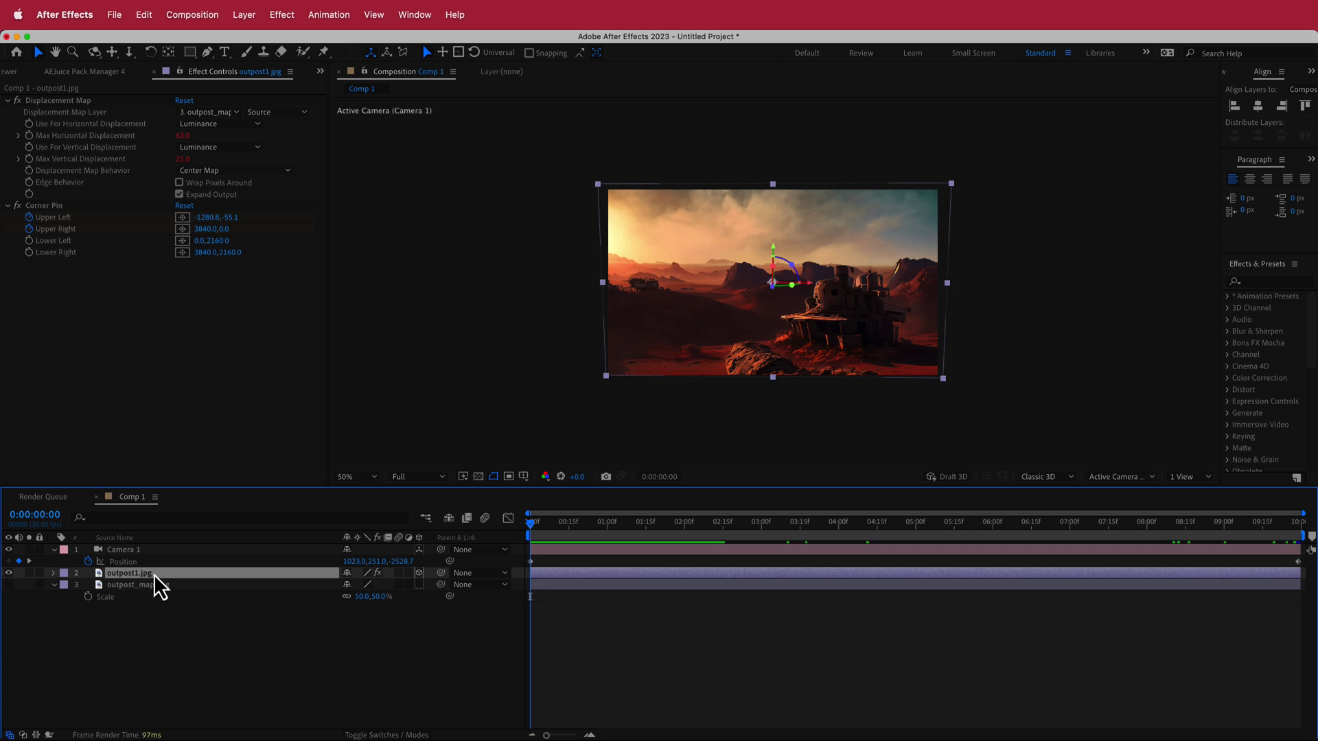
key(super+d)
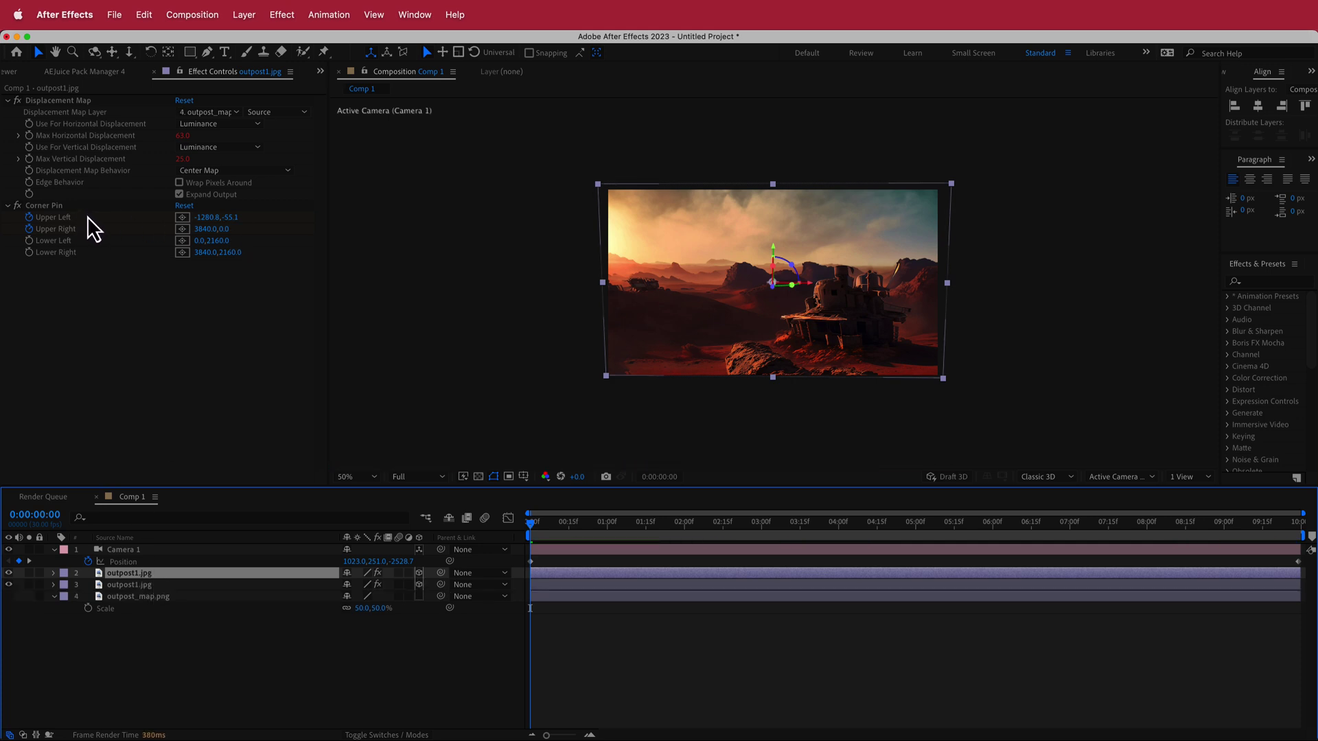
click(60, 207)
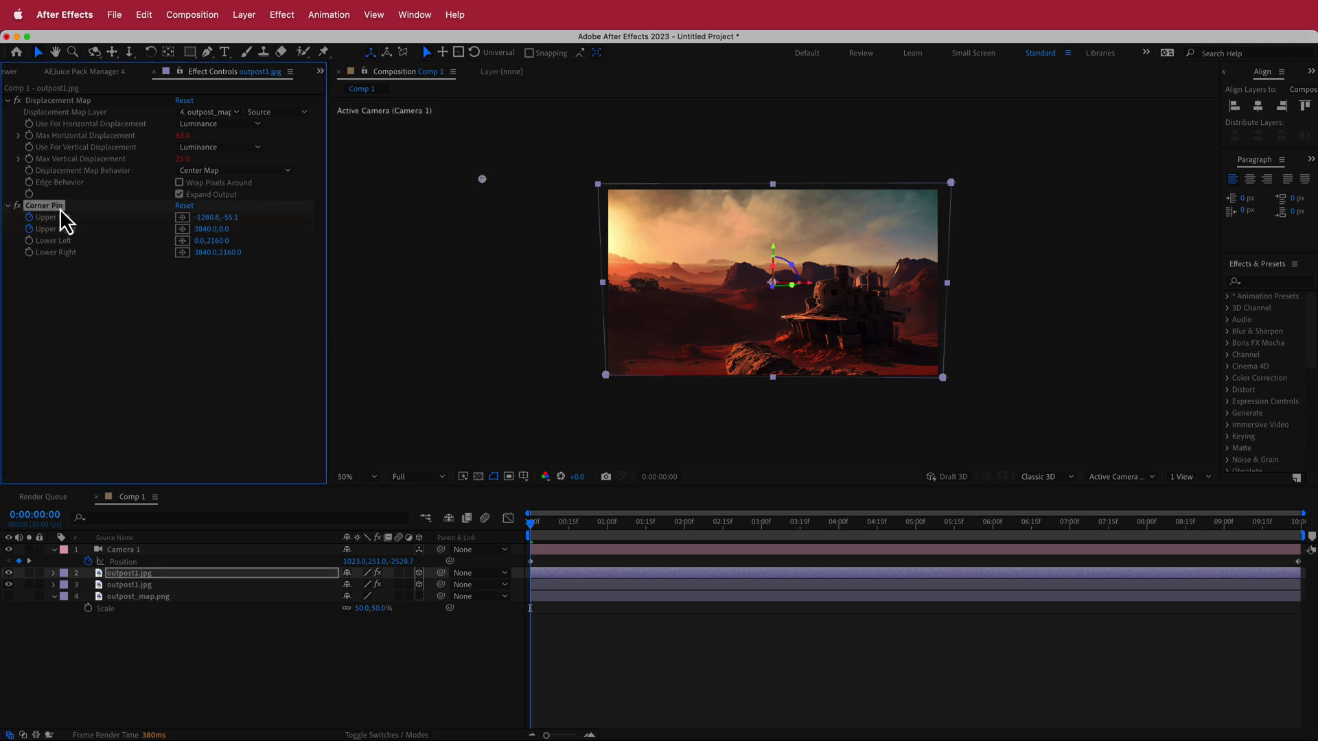
key(Delete)
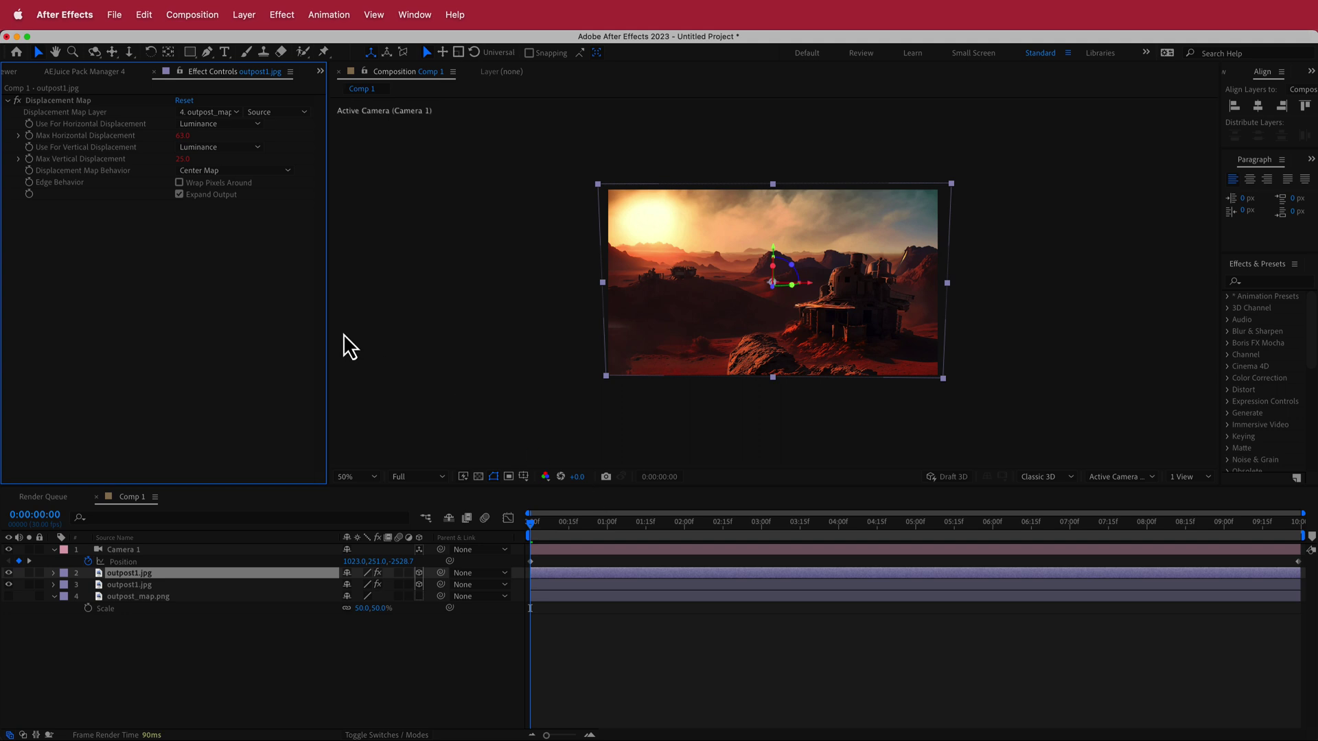
Draw a rectangular mask over the landscape below the sky on the upper outpost1.jpg layer, with a 50-pixel feather
click(190, 51)
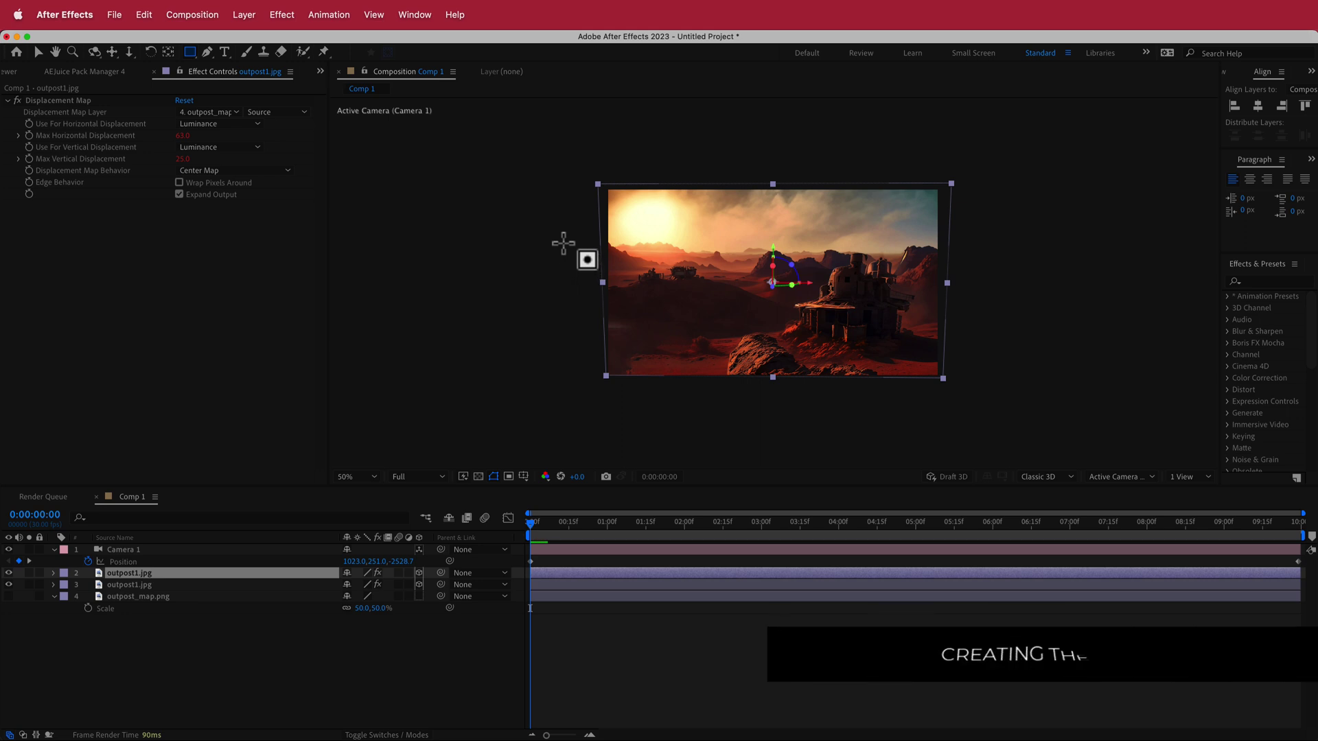
drag(562, 239, 959, 398)
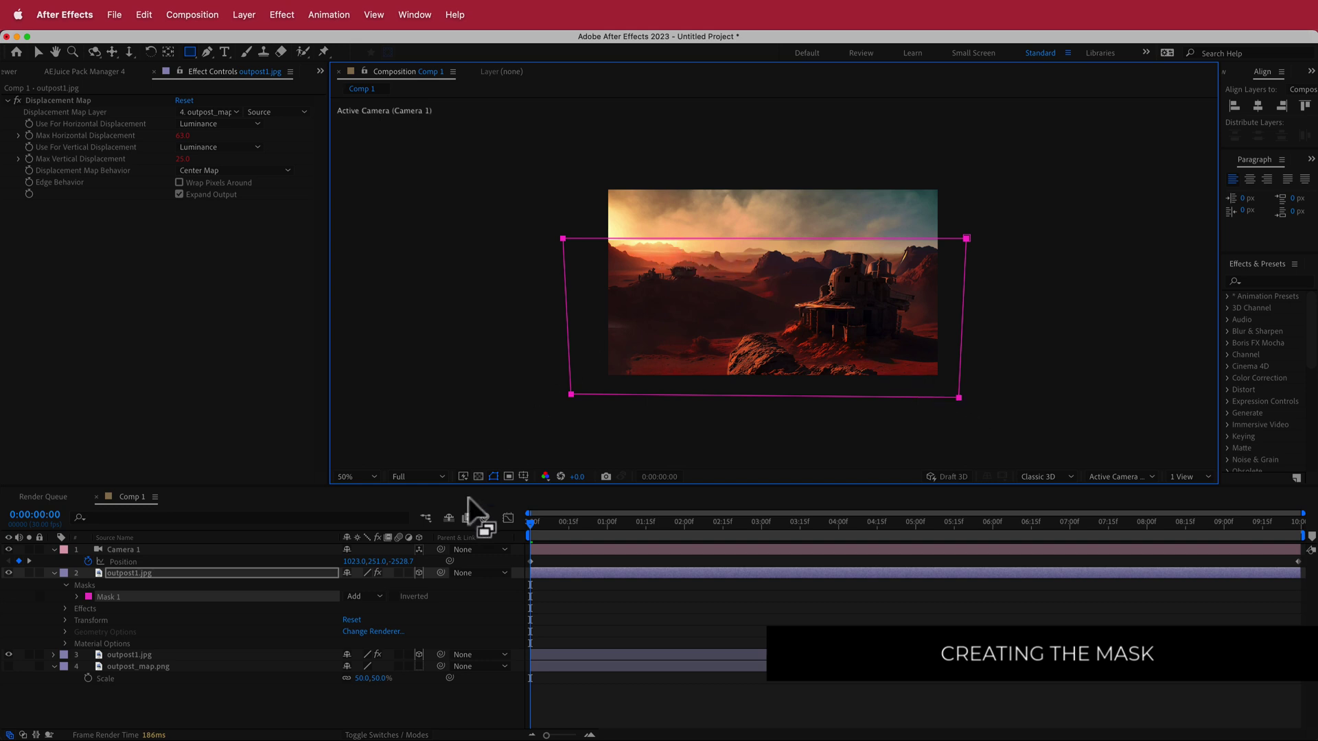
text(f)
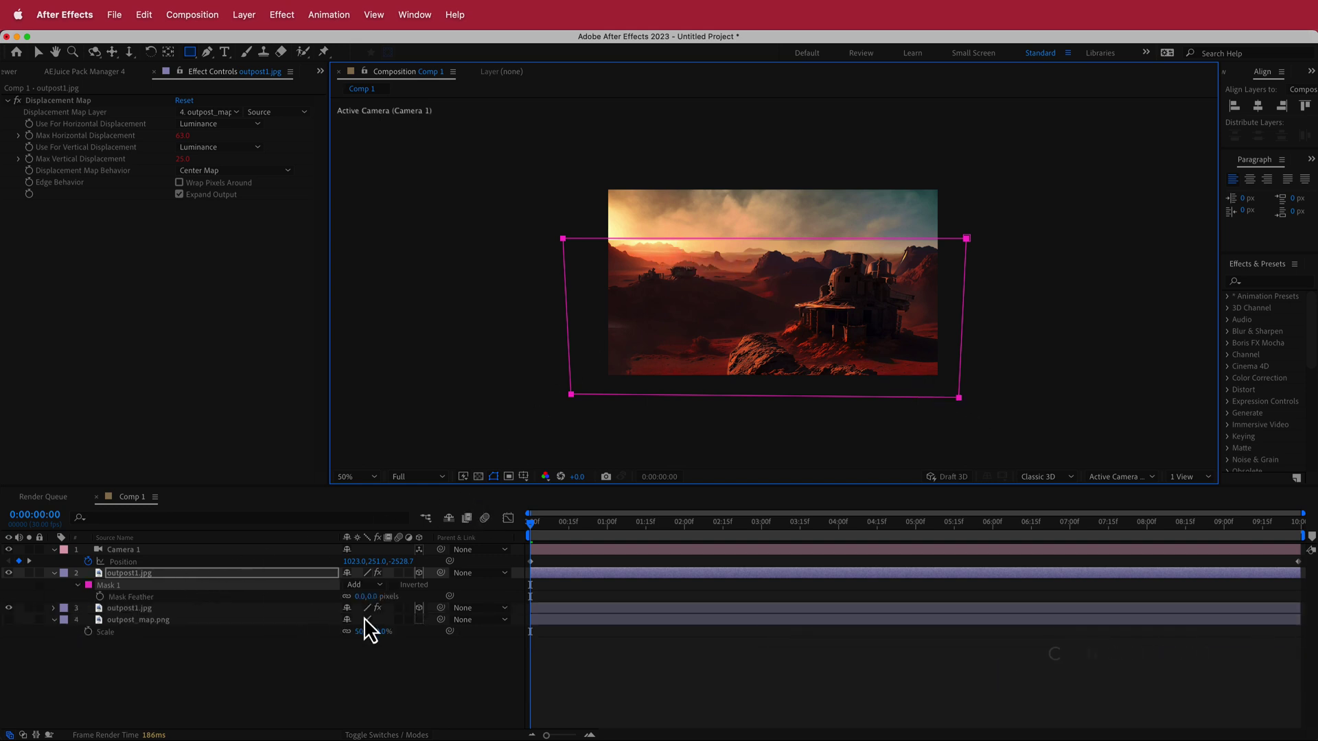
text(50)
key(Return)
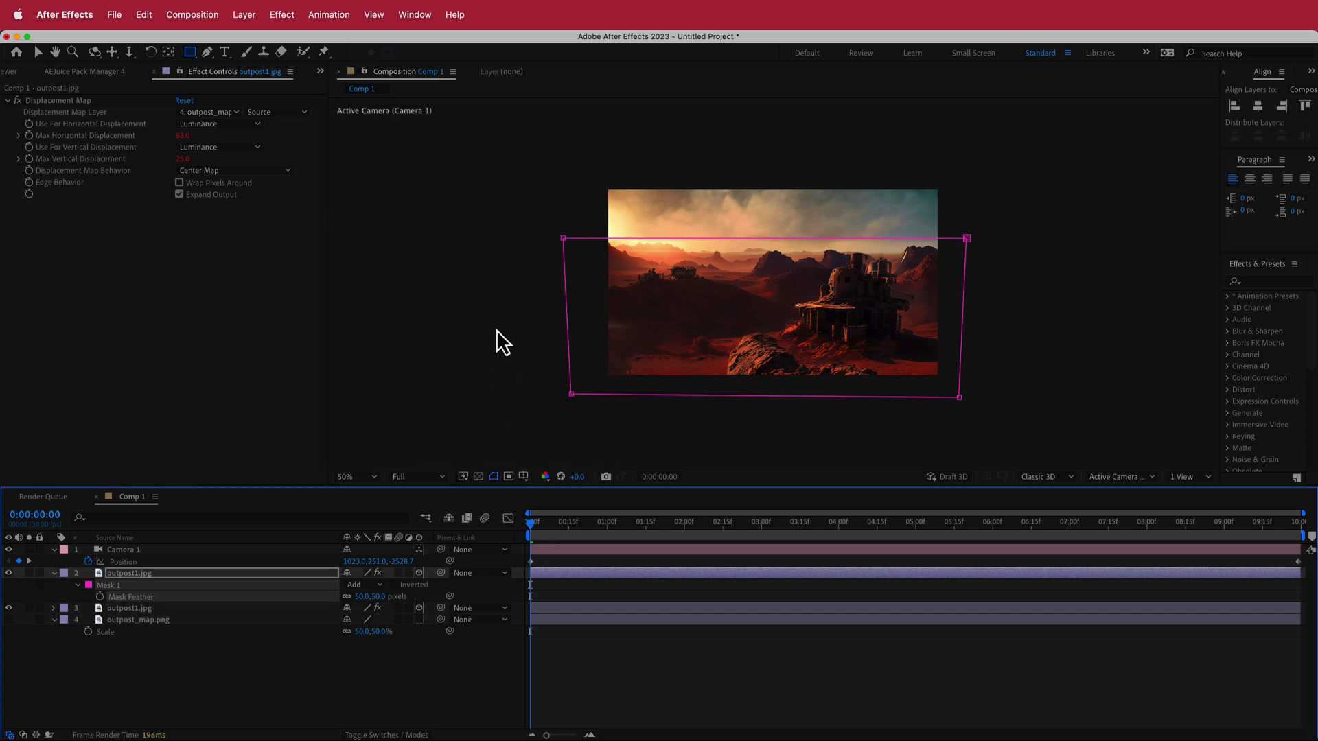
click(38, 52)
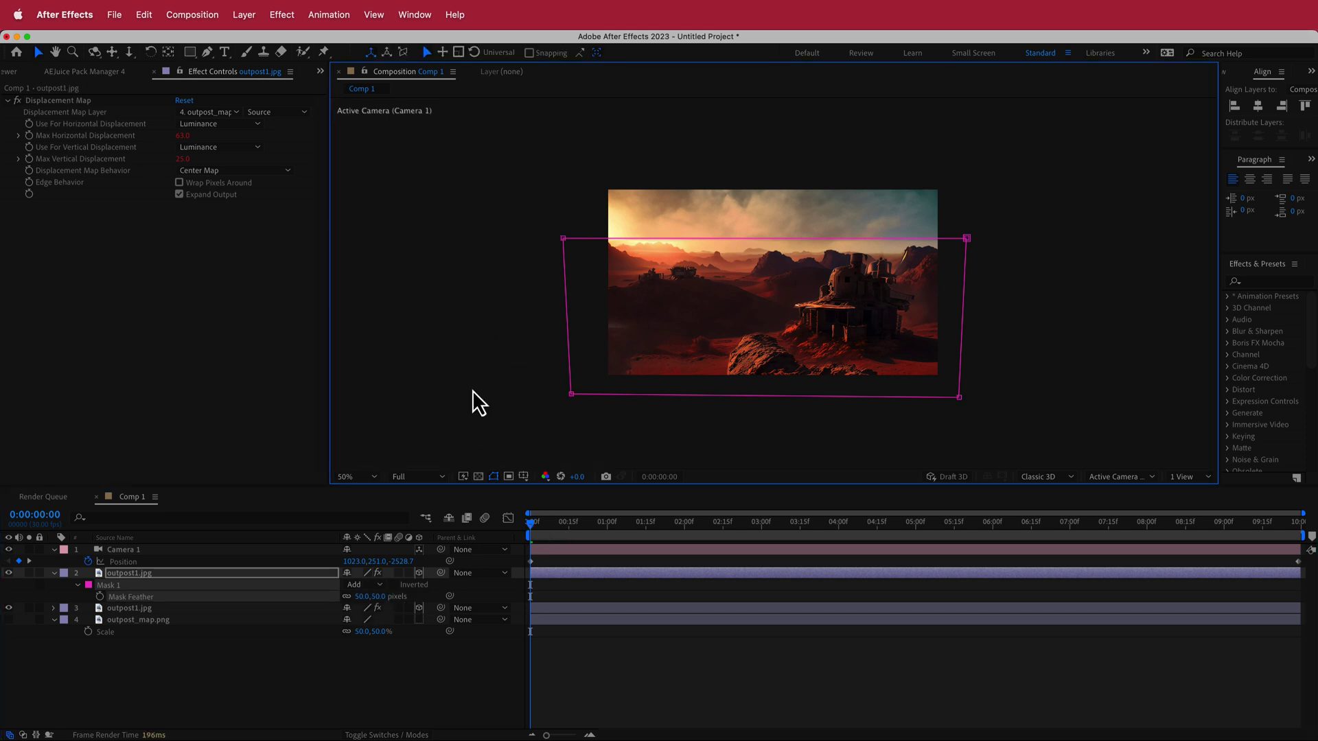
click(511, 418)
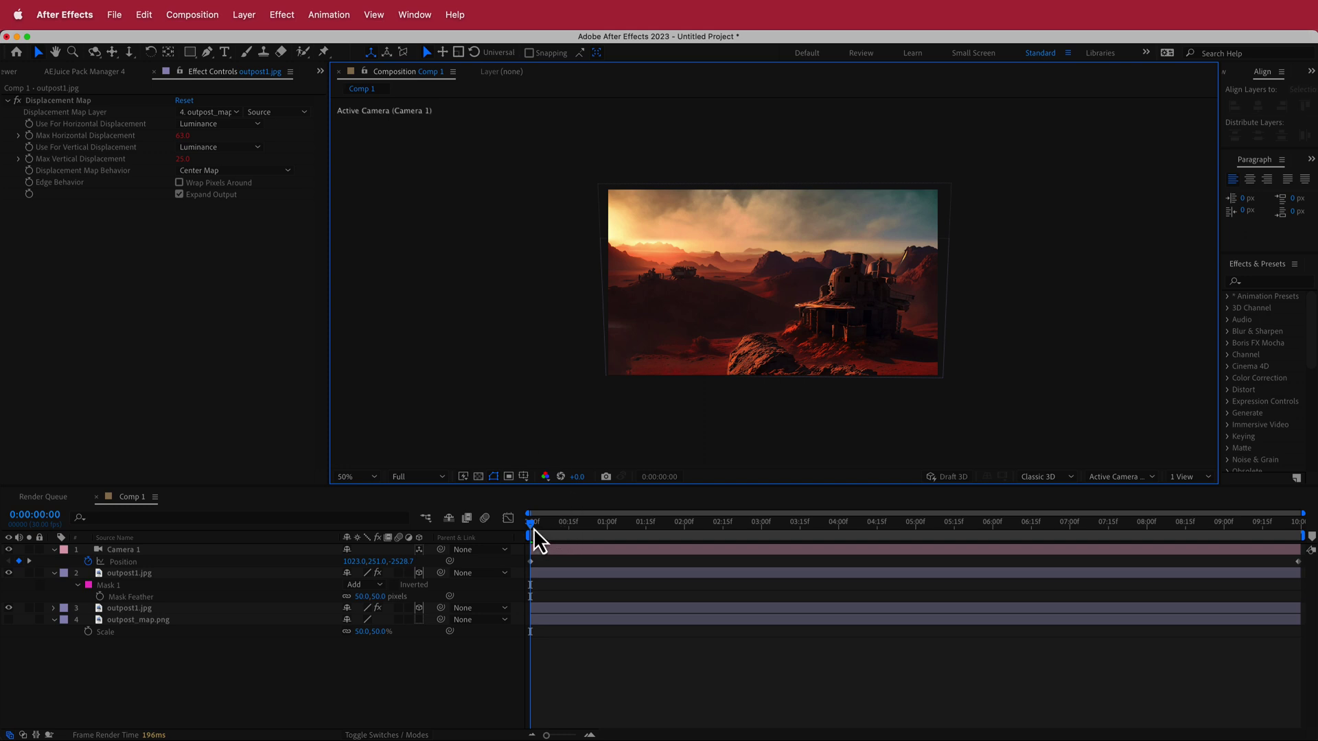
Scrub to 0:00:06:02 to check the sky edge, raise Mask 1's upper edge slightly and increase its feather to 203 pixels
drag(533, 528, 997, 527)
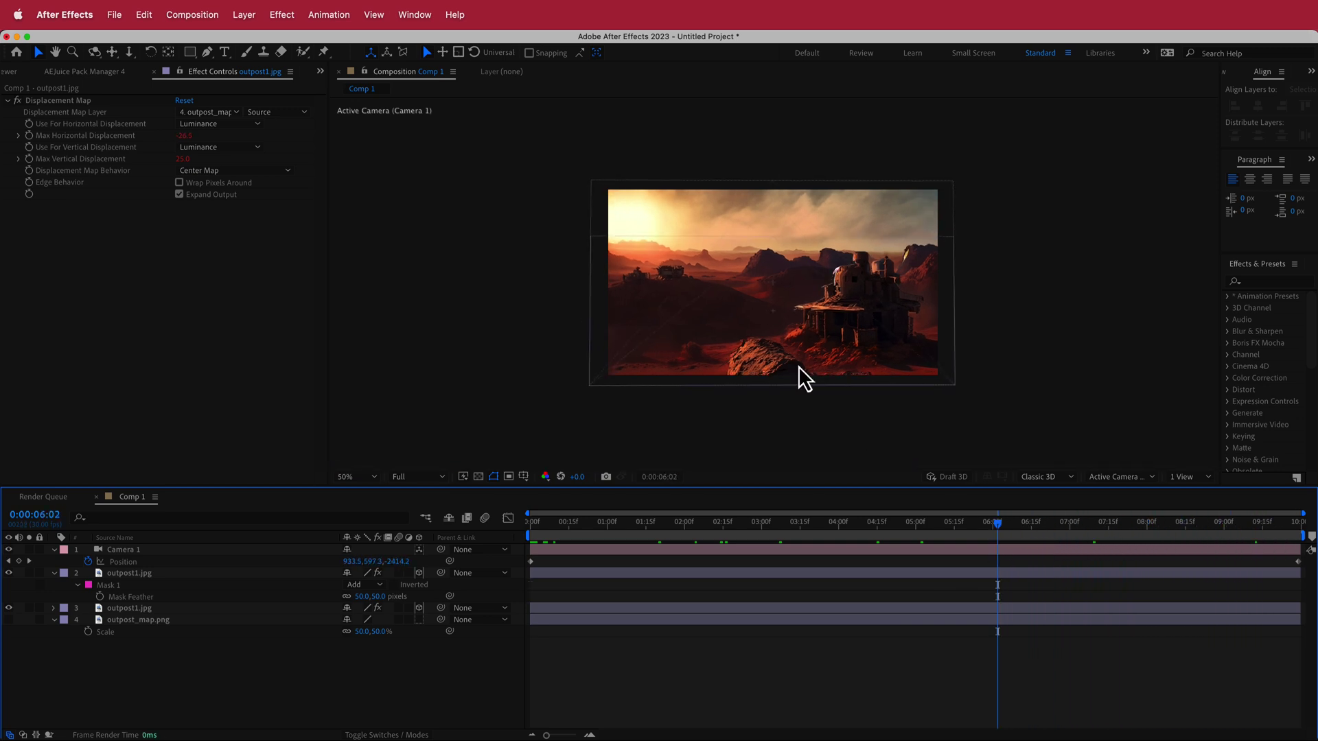
click(1068, 212)
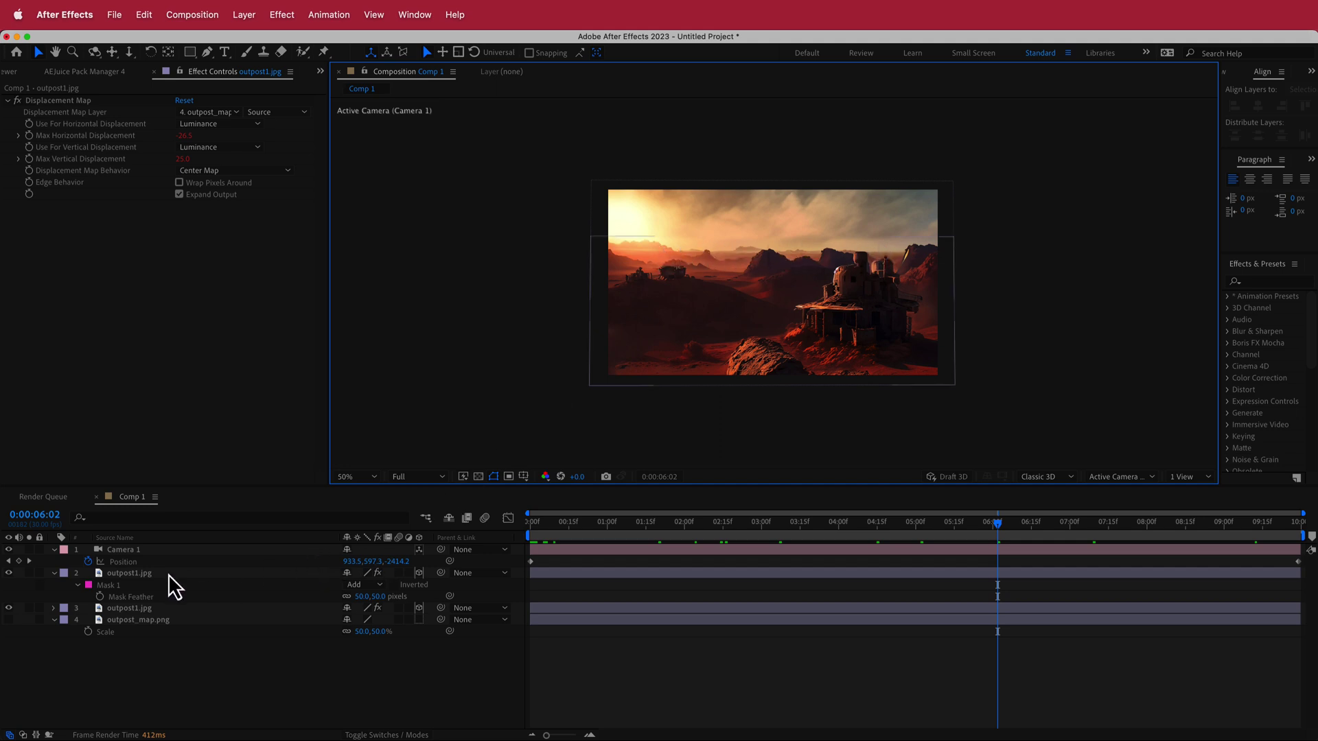
click(117, 588)
mouse_move(549, 239)
mouse_down()
mouse_move(551, 256)
mouse_move(552, 235)
mouse_up()
click(367, 596)
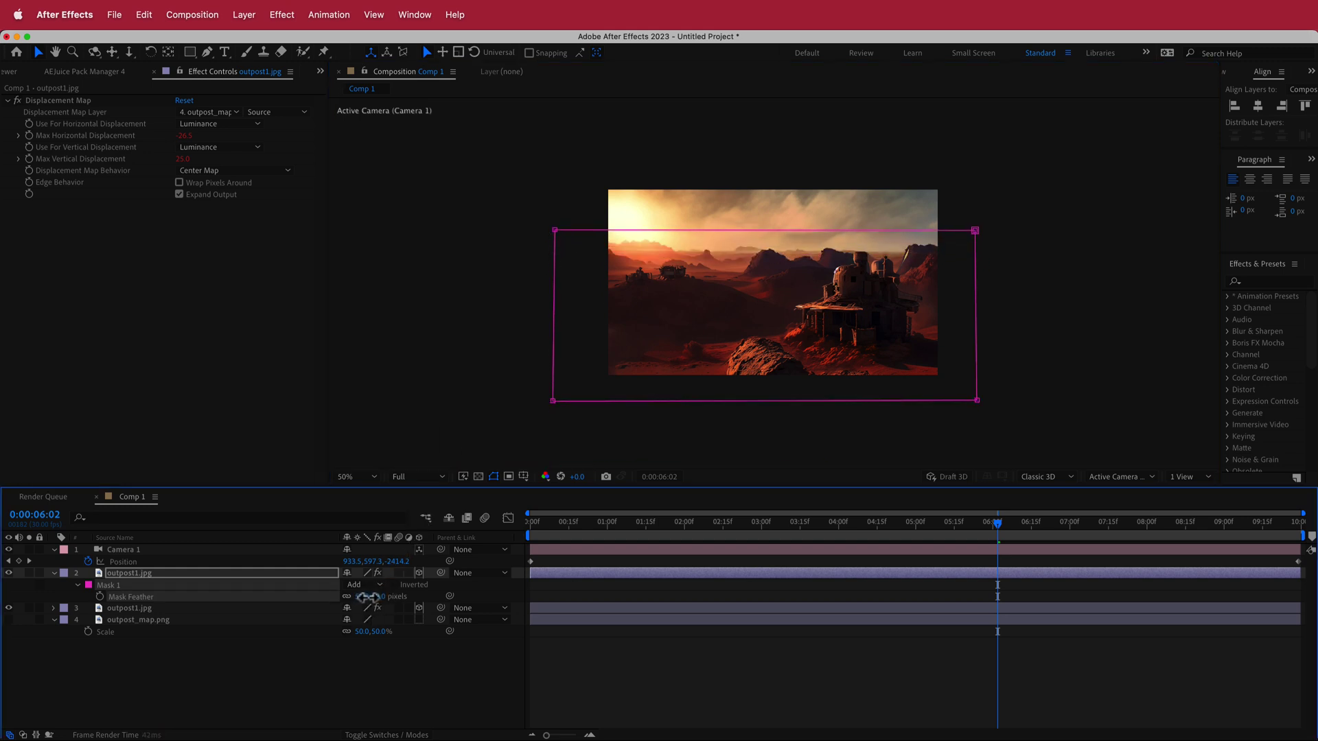
drag(367, 596, 405, 592)
click(1061, 339)
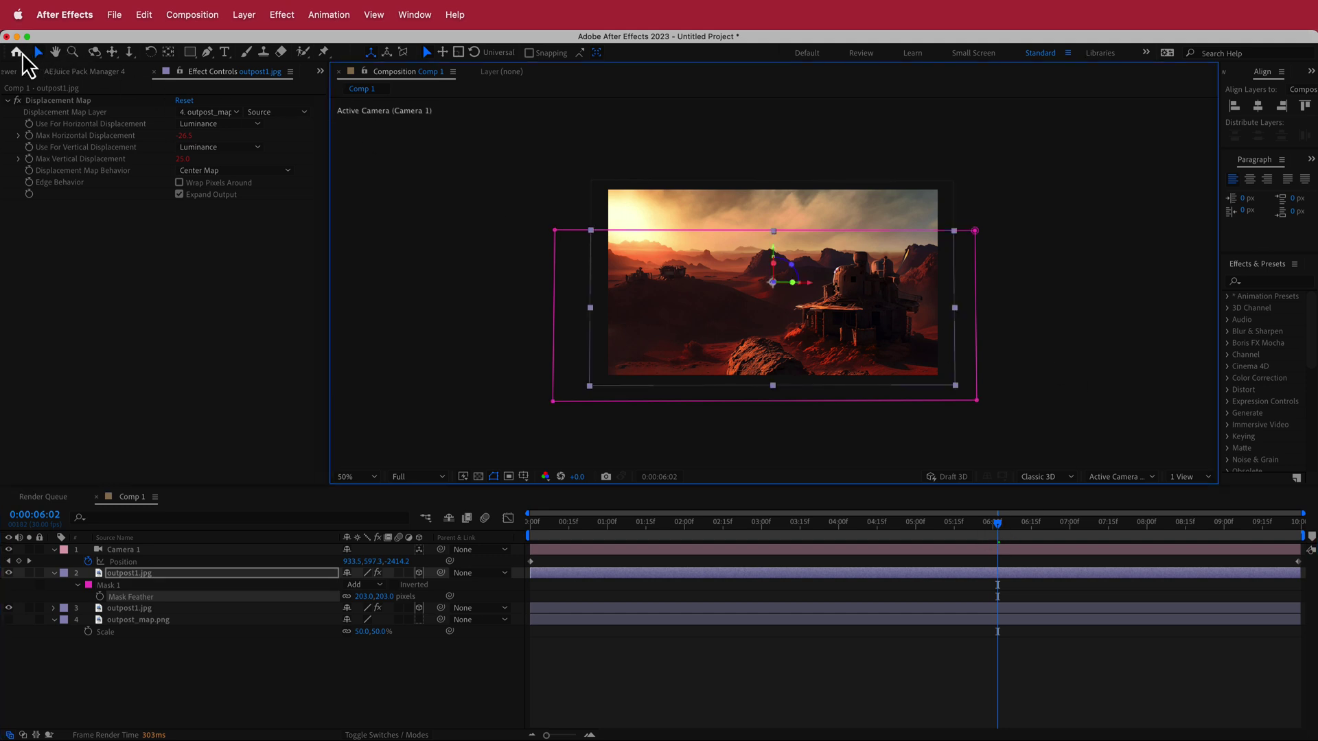
click(428, 191)
Return to the first frame, fit the composition view up to 200% and set the preview resolution to Half
drag(999, 528, 530, 546)
click(416, 476)
click(412, 508)
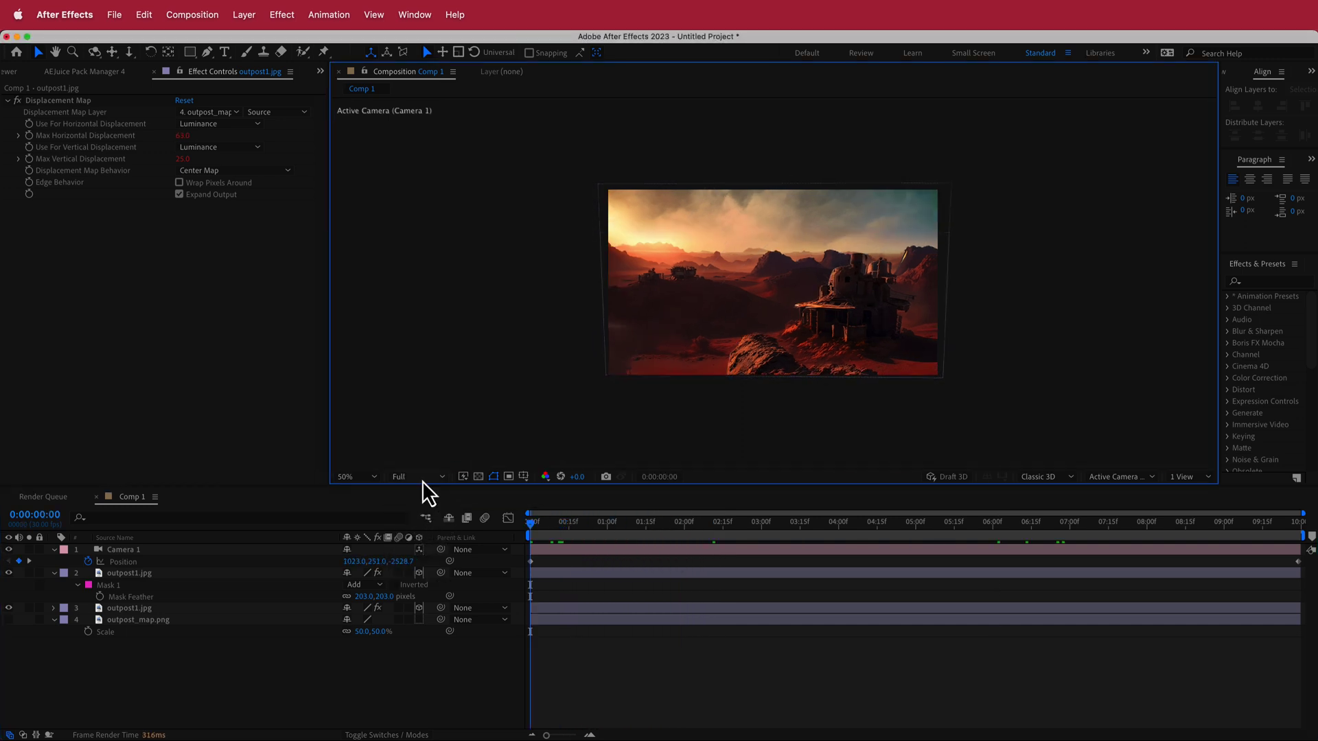
click(372, 477)
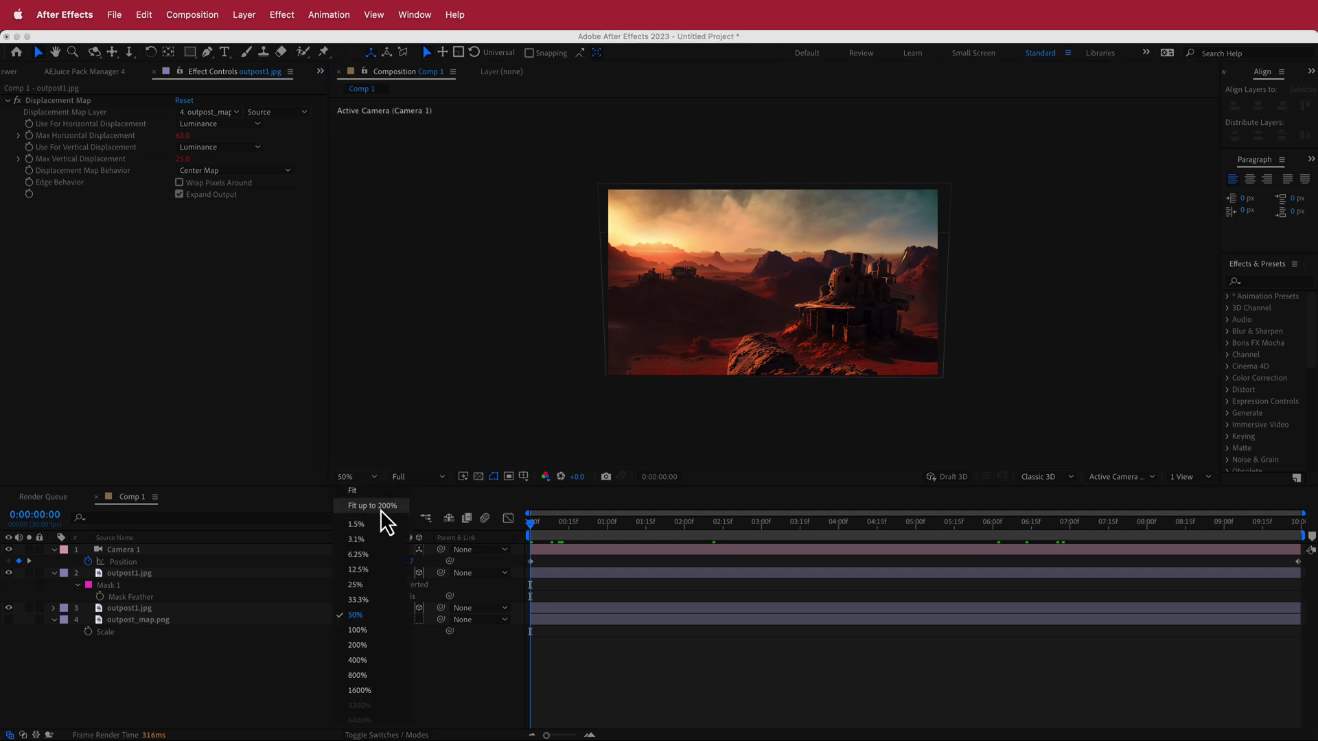
click(382, 506)
click(415, 477)
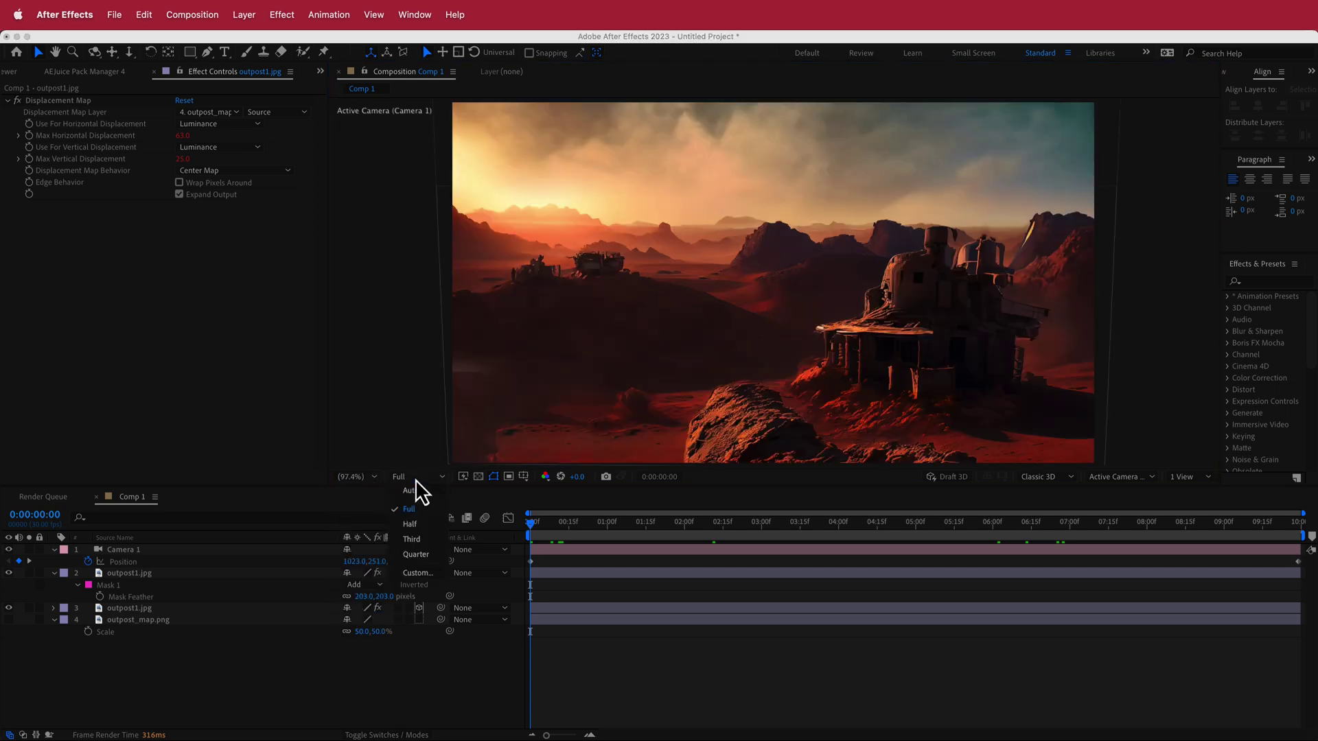
click(423, 527)
Import the particle clip 05806_d...agecom (Original).mp4 into the project and place it in Comp 1 directly below Camera 1
click(14, 72)
click(14, 71)
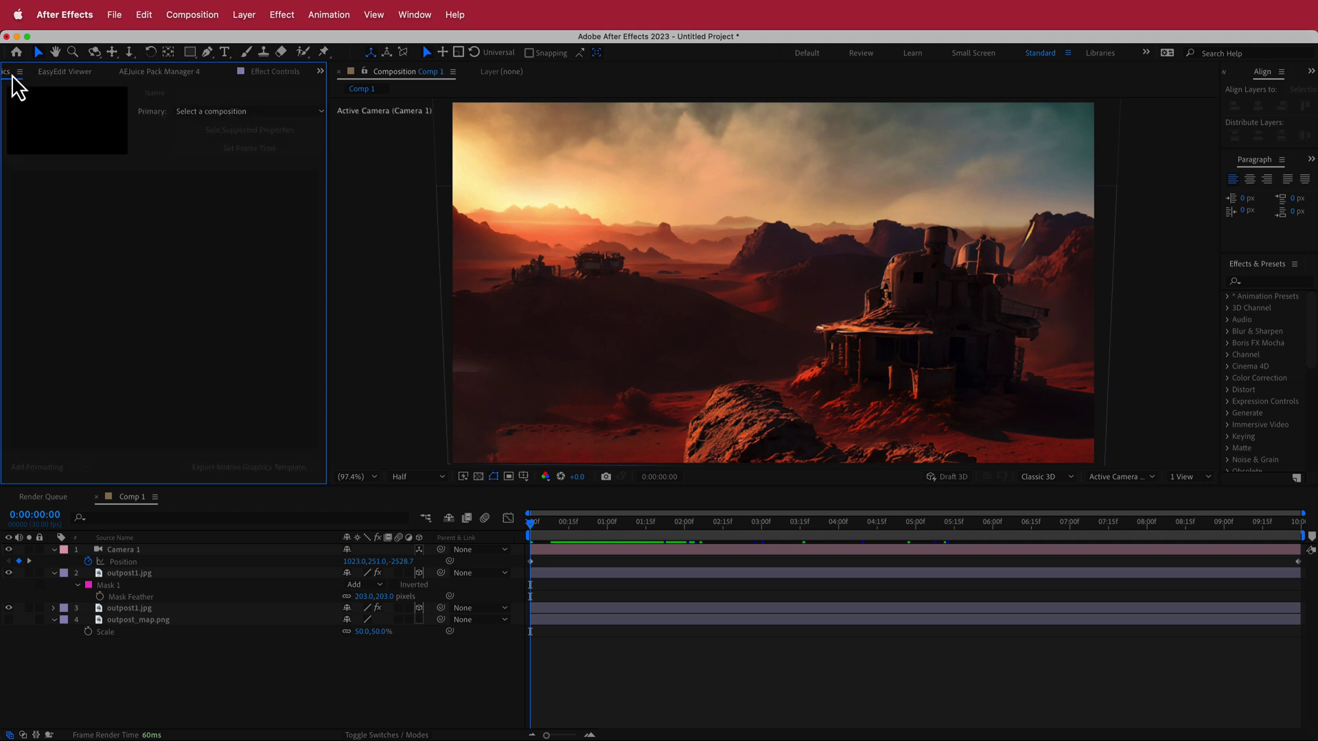
click(14, 71)
click(96, 273)
right_click(95, 271)
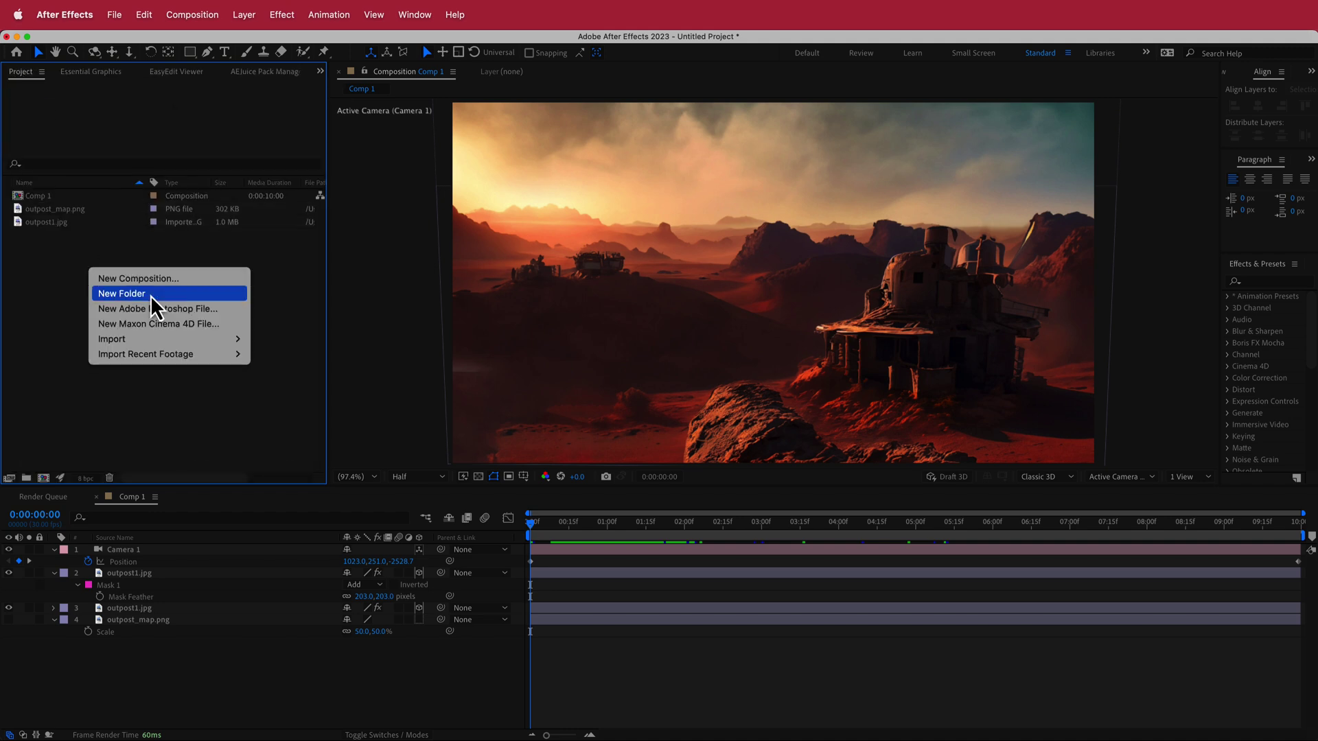
mouse_move(167, 339)
click(292, 340)
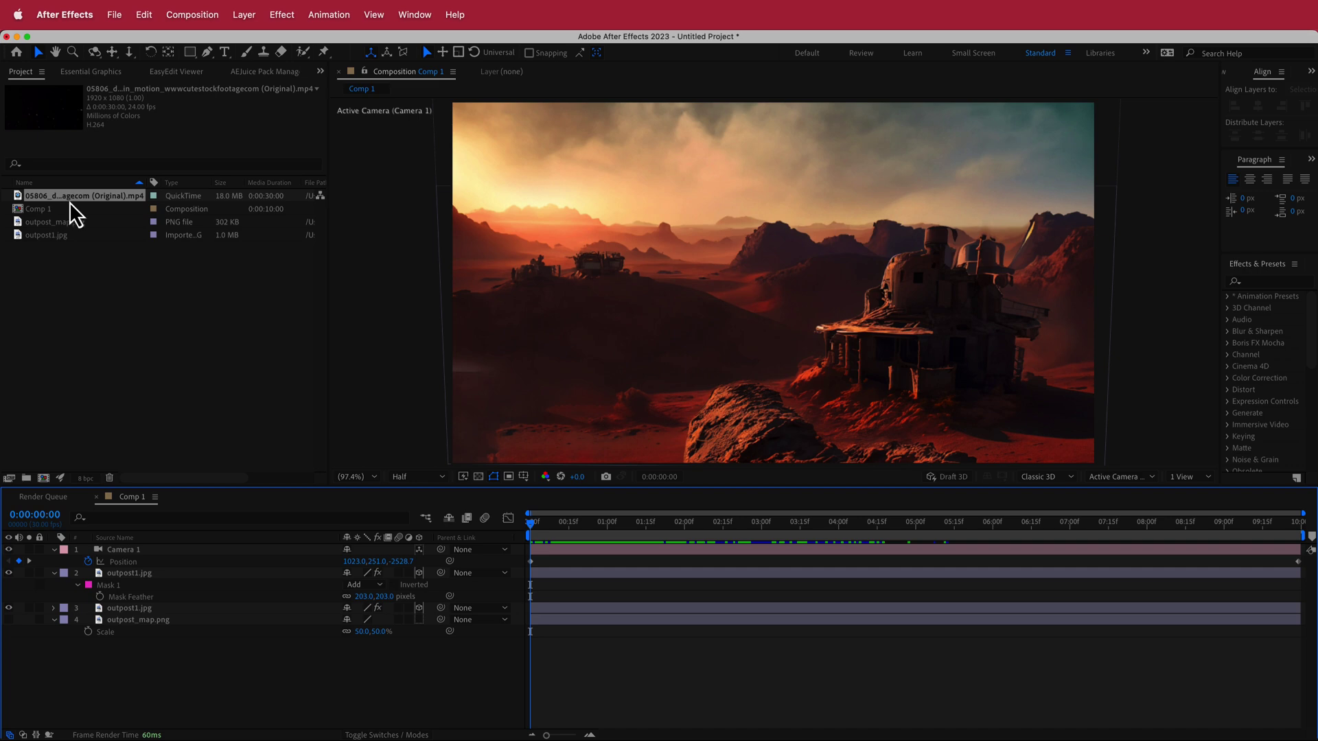
drag(83, 199, 200, 565)
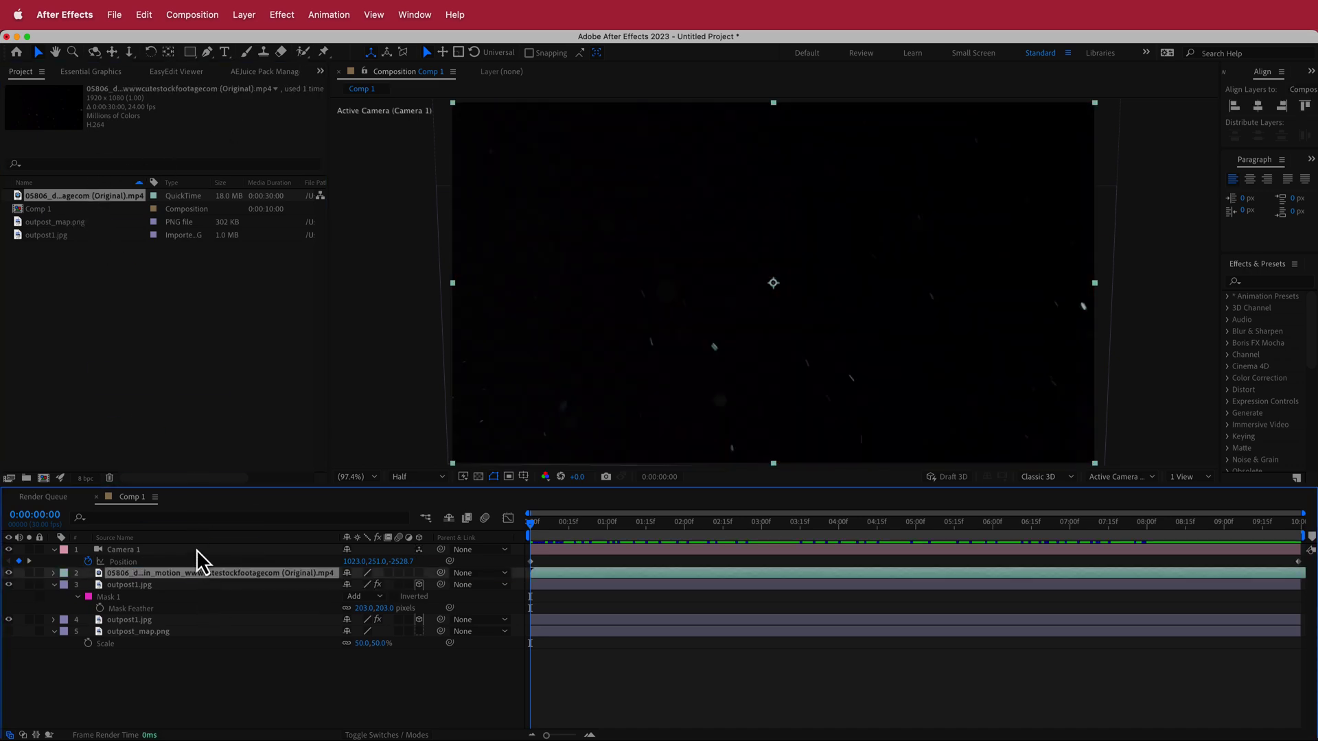
Set the particle clip's blending mode to Screen and scrub briefly through the result
click(371, 735)
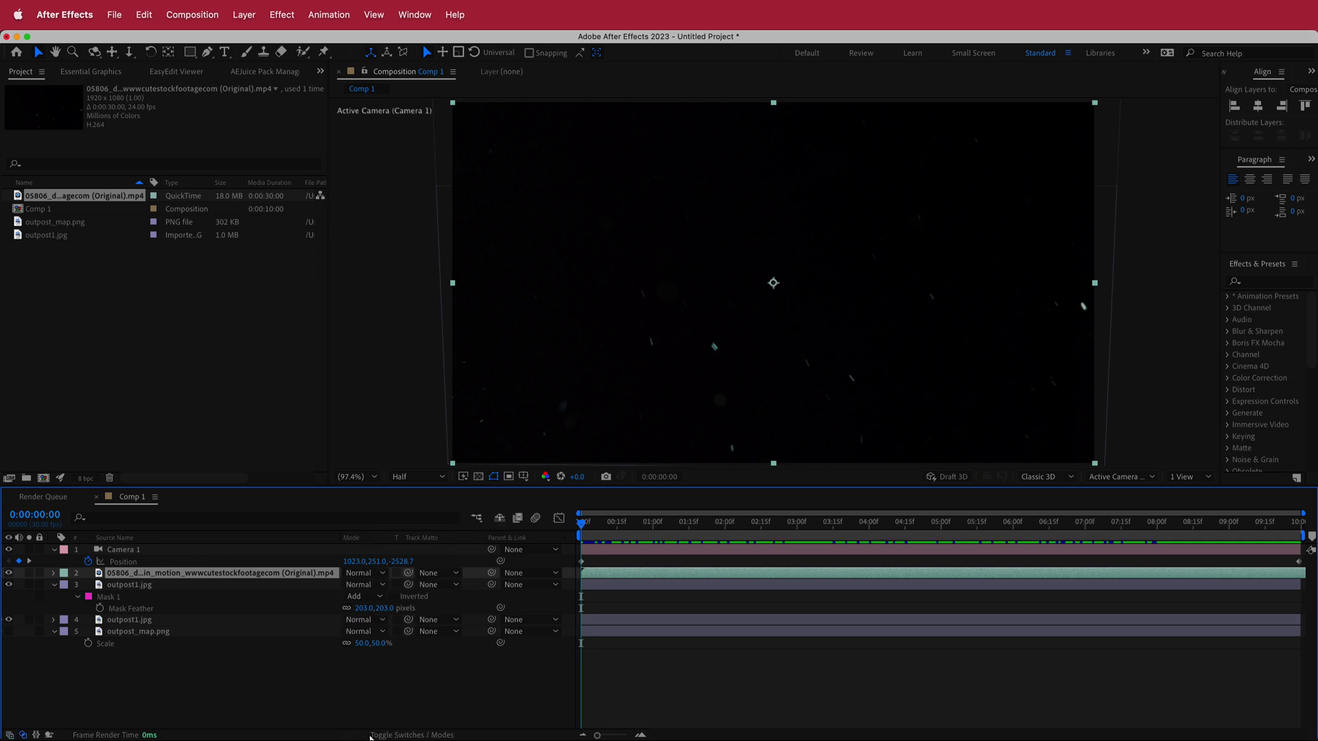
click(359, 573)
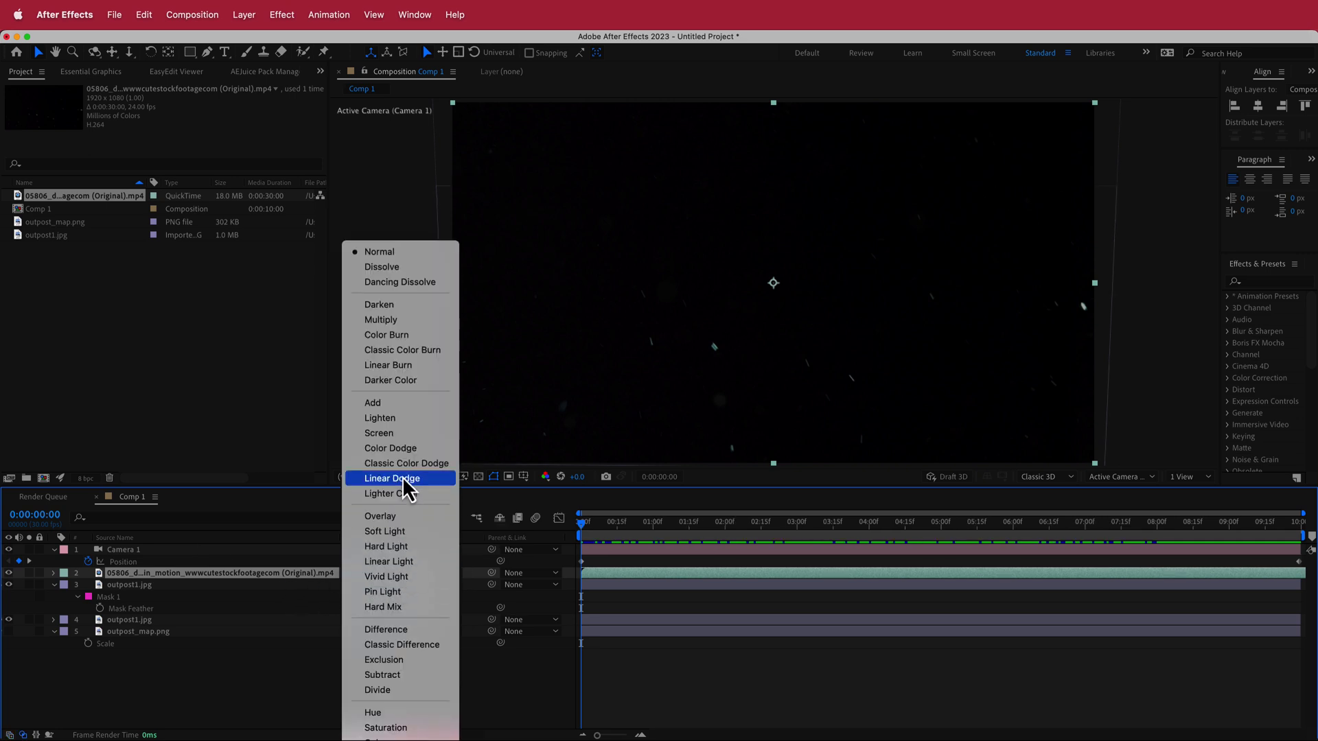
click(396, 433)
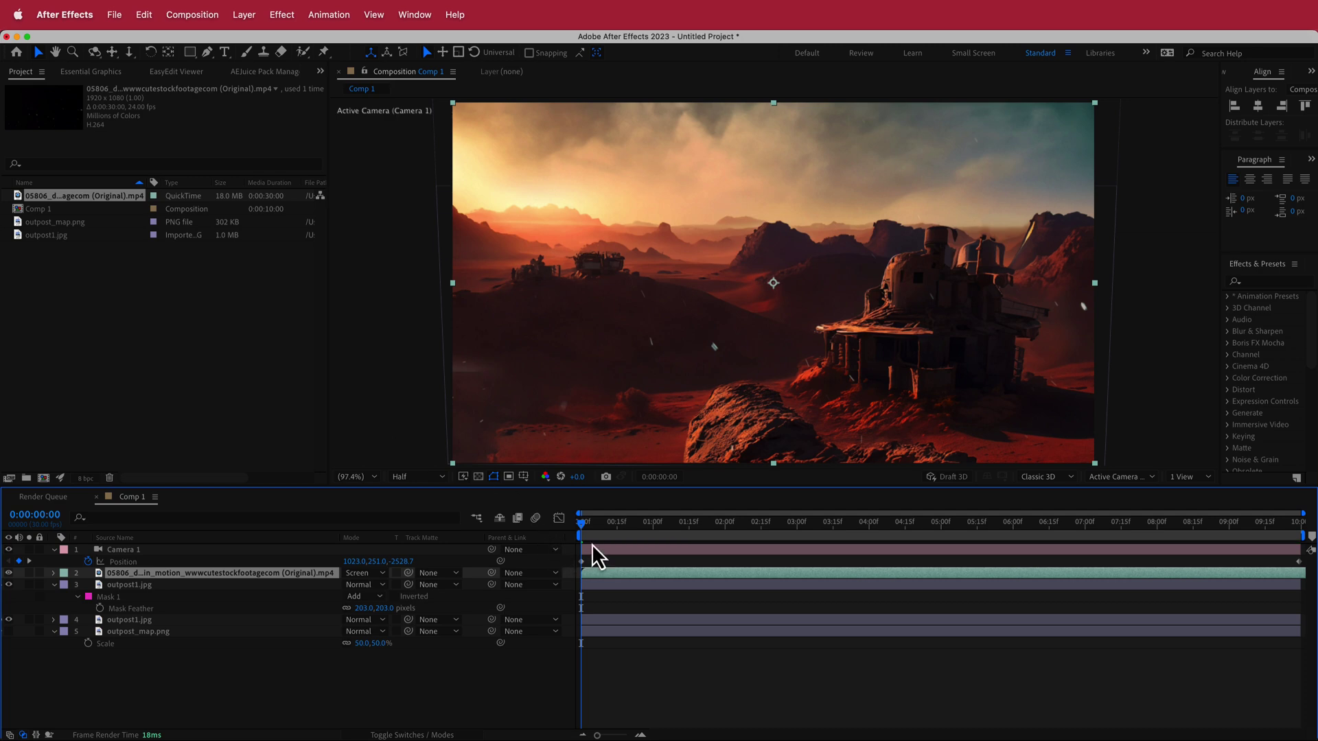
mouse_move(588, 525)
mouse_down()
mouse_move(1241, 499)
mouse_move(912, 524)
mouse_move(581, 521)
mouse_up()
Set the particle clip's opacity to 60%
key(t)
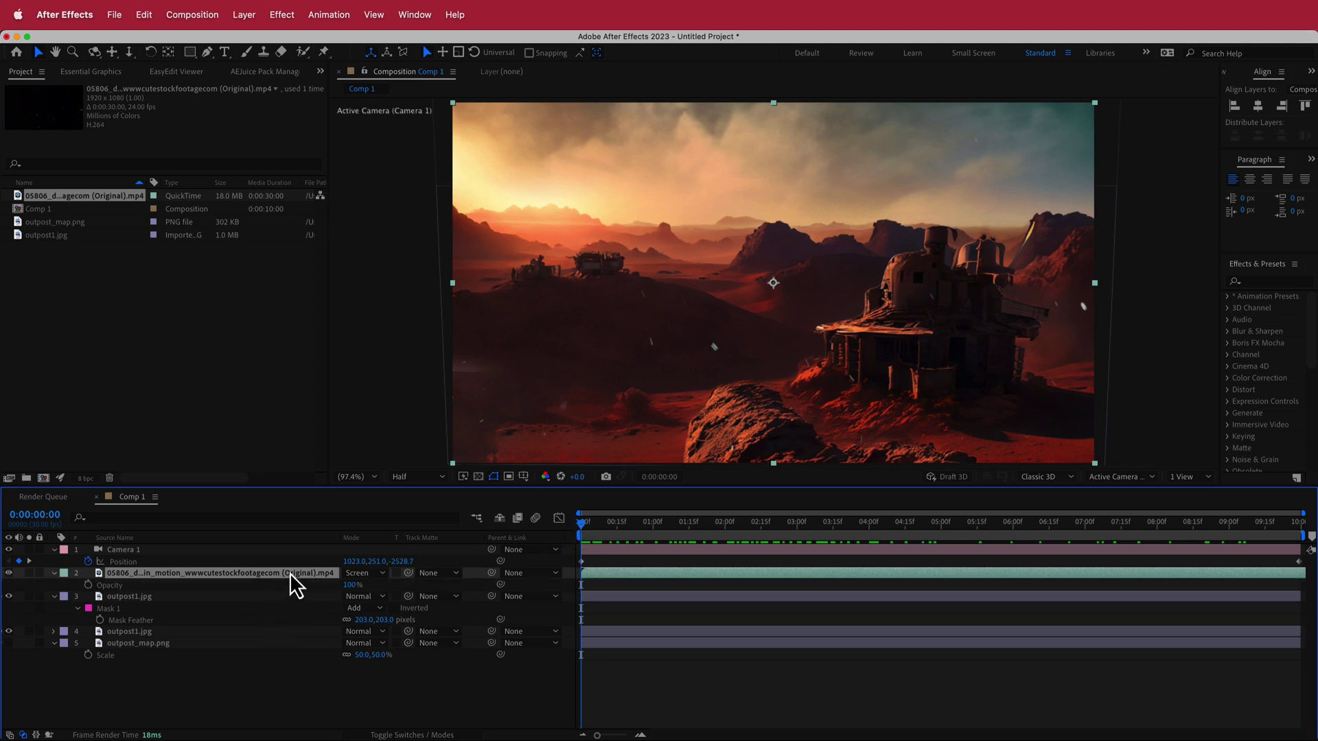
click(350, 585)
text(60)
key(Return)
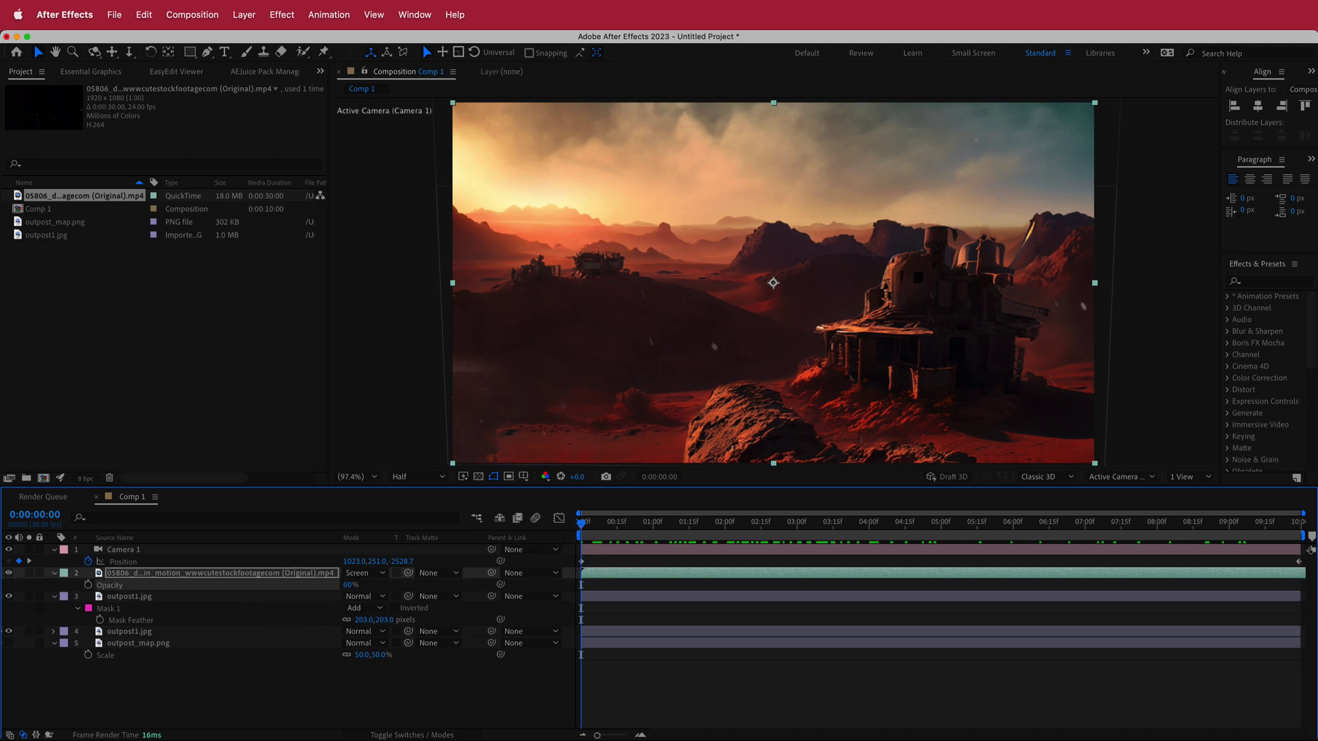
Set the particle clip's opacity to 50% and scrub through the result before returning to the first frame
drag(580, 524, 553, 539)
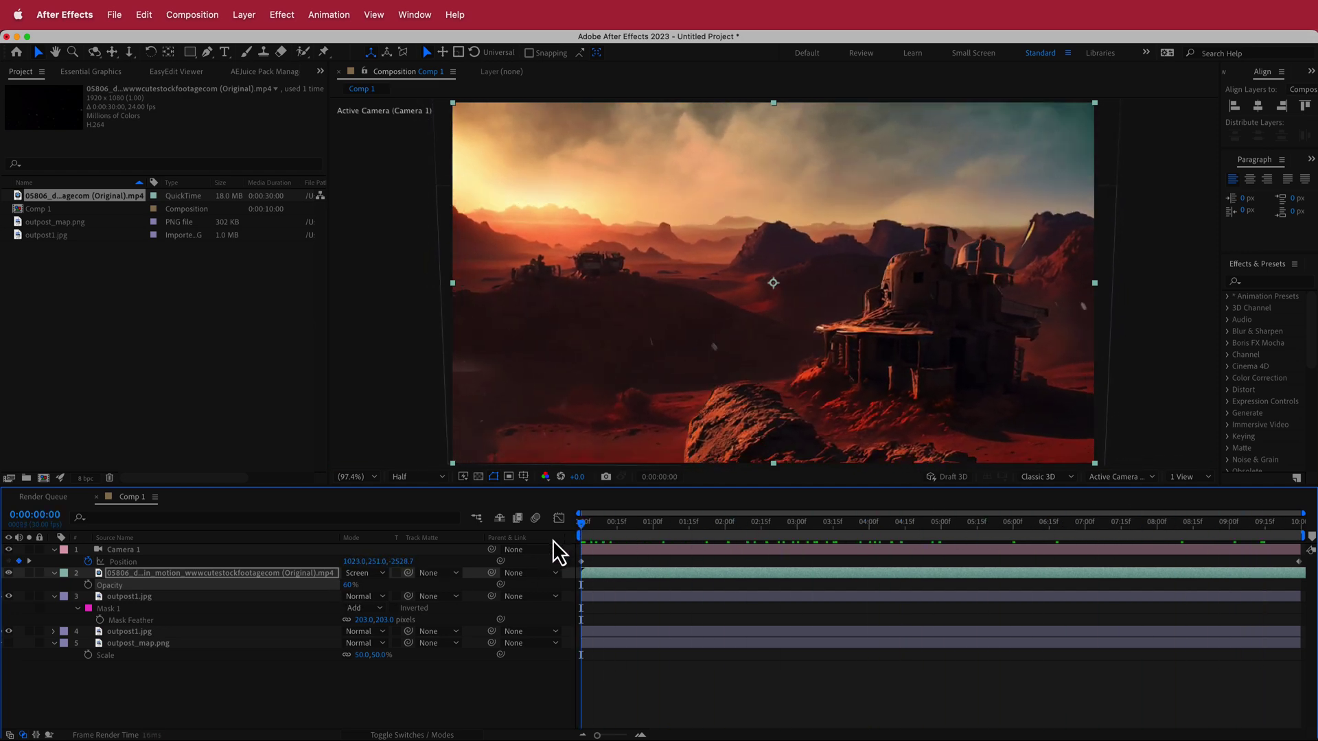
click(351, 587)
text(50)
key(Return)
drag(580, 534, 724, 529)
key(Home)
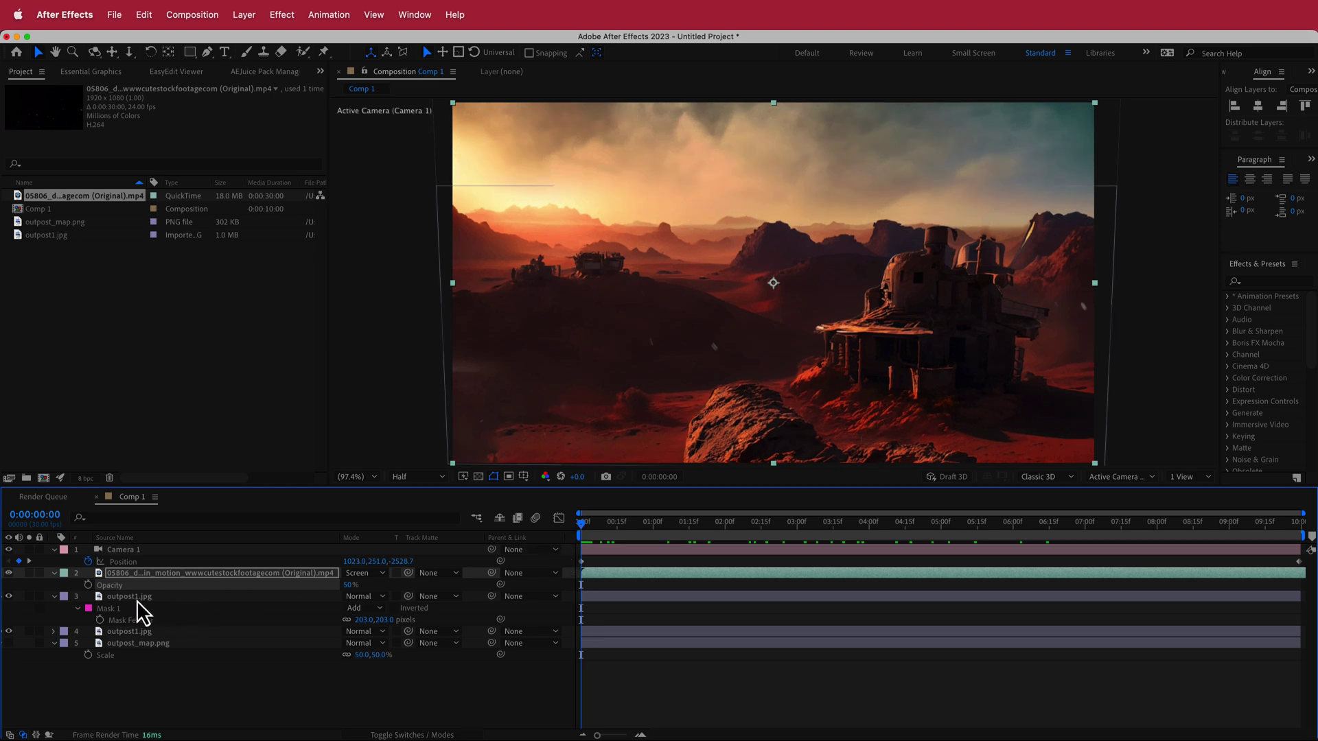
Apply the CC Light Rays effect to the corner-pinned outpost1.jpg sky layer and preview it
click(138, 600)
click(135, 631)
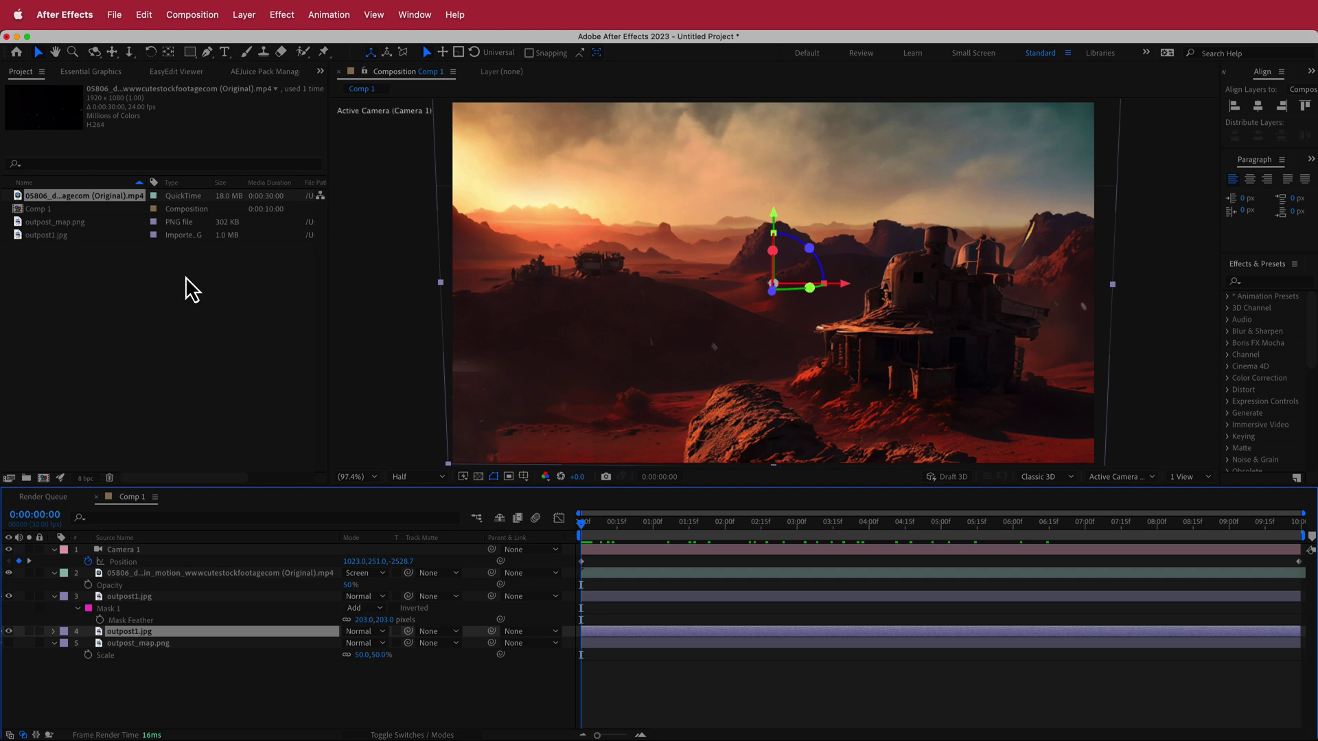
key(ctrl+space)
text(cc lig)
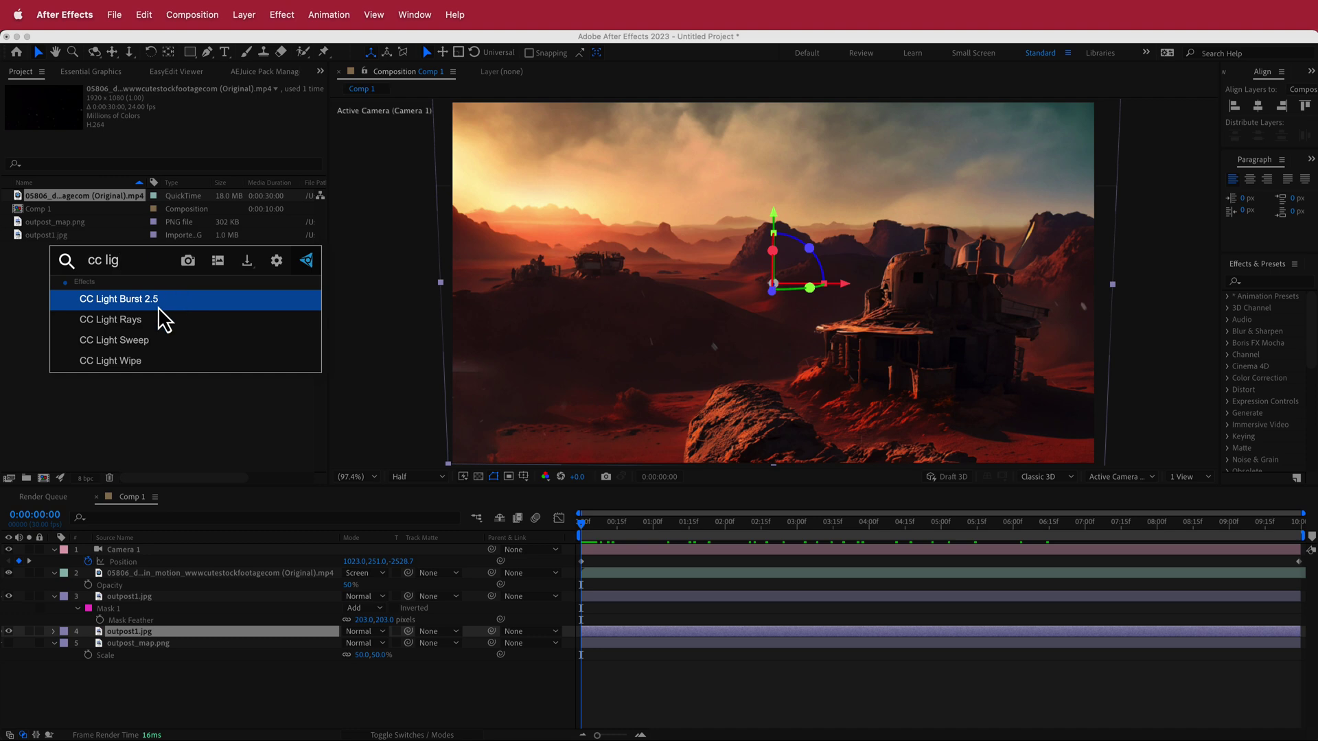
click(142, 320)
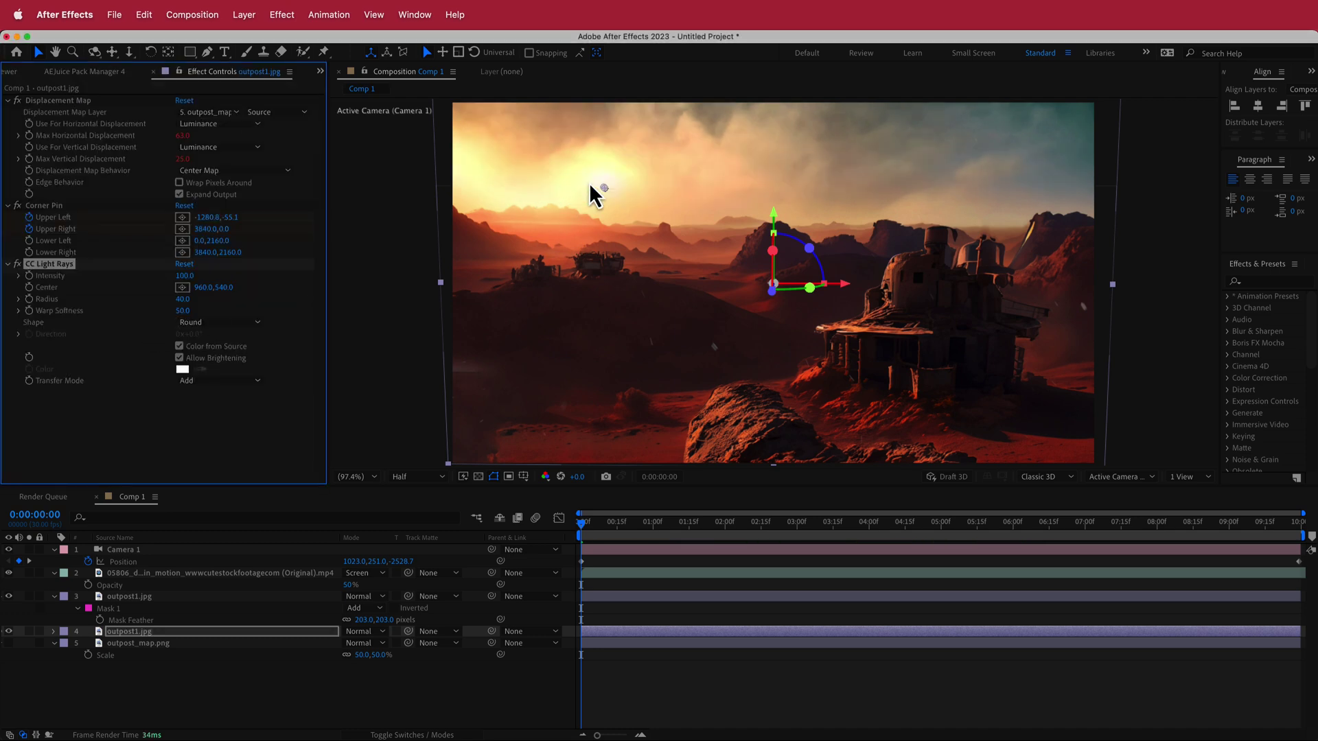
mouse_move(582, 524)
mouse_down()
mouse_move(1238, 524)
mouse_move(545, 530)
mouse_move(1297, 529)
mouse_move(562, 523)
mouse_up()
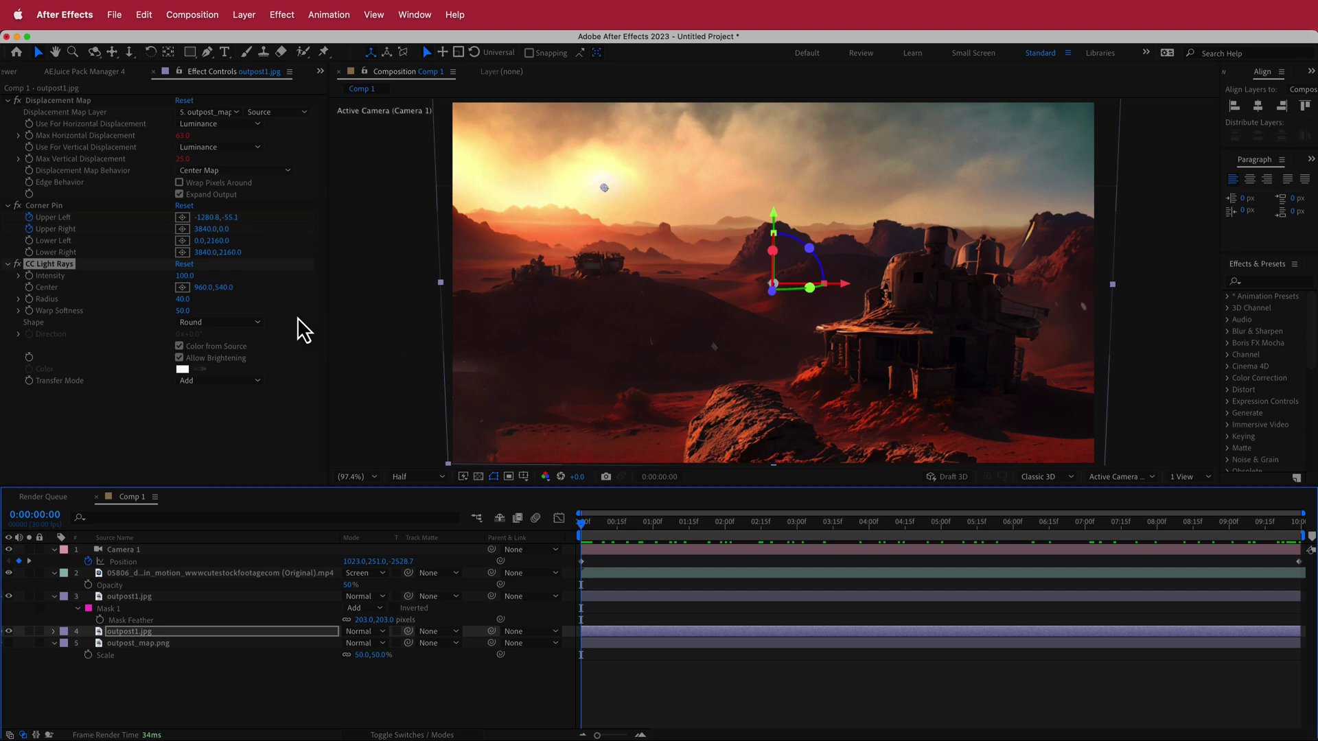
Place the CC Light Rays center on the sun at about 304.7, 437.7 and keyframe it at the first frame
click(182, 289)
click(498, 173)
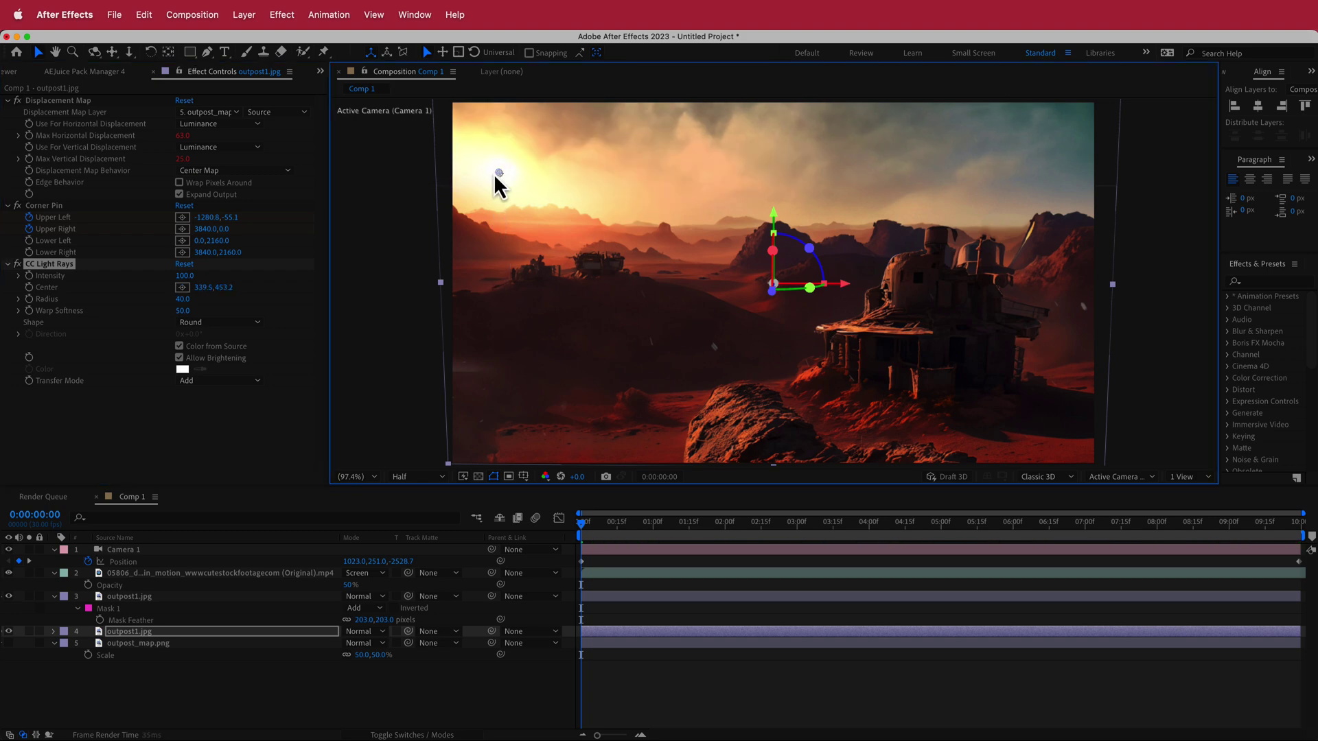
mouse_move(499, 174)
mouse_down()
mouse_move(476, 162)
mouse_move(507, 175)
mouse_move(484, 170)
mouse_up()
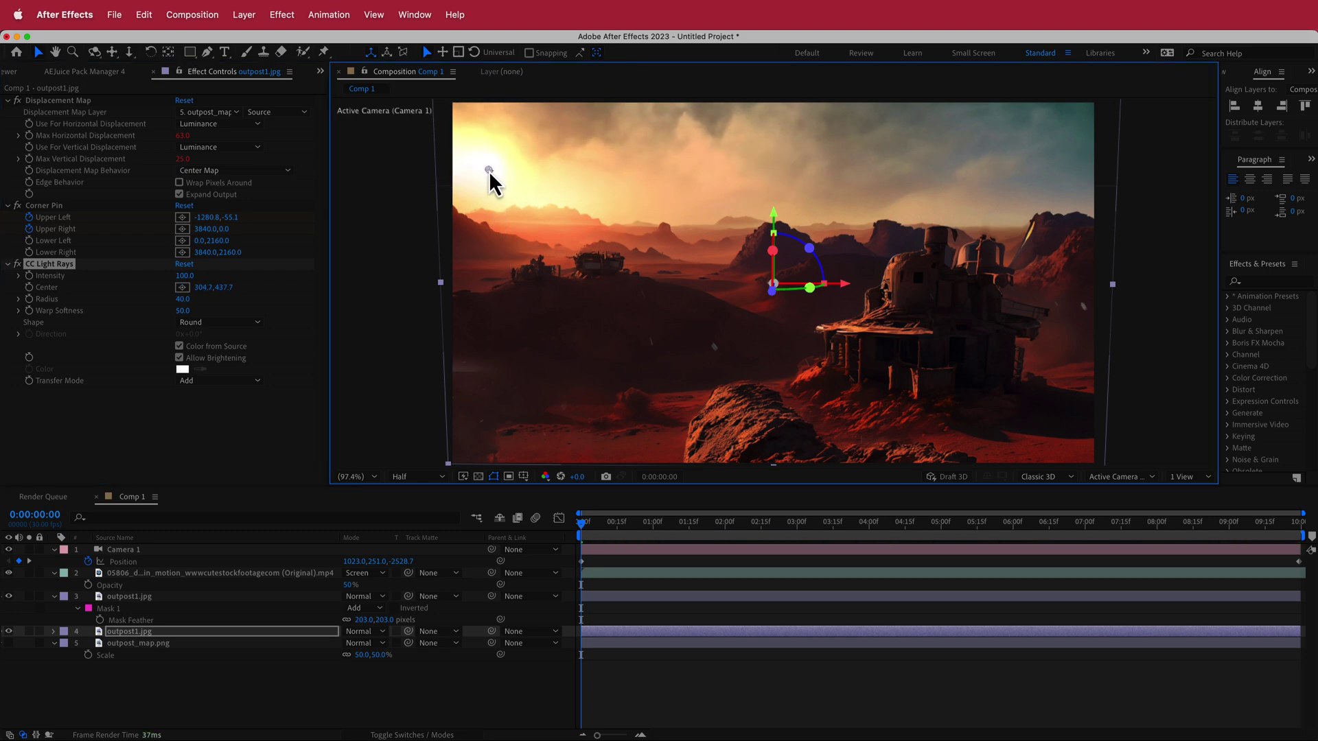
click(35, 302)
At 0:00:09:29, move the light rays' center to about 684.5, 441.7 to follow the sun, and scrub back to the start
drag(581, 523, 1307, 529)
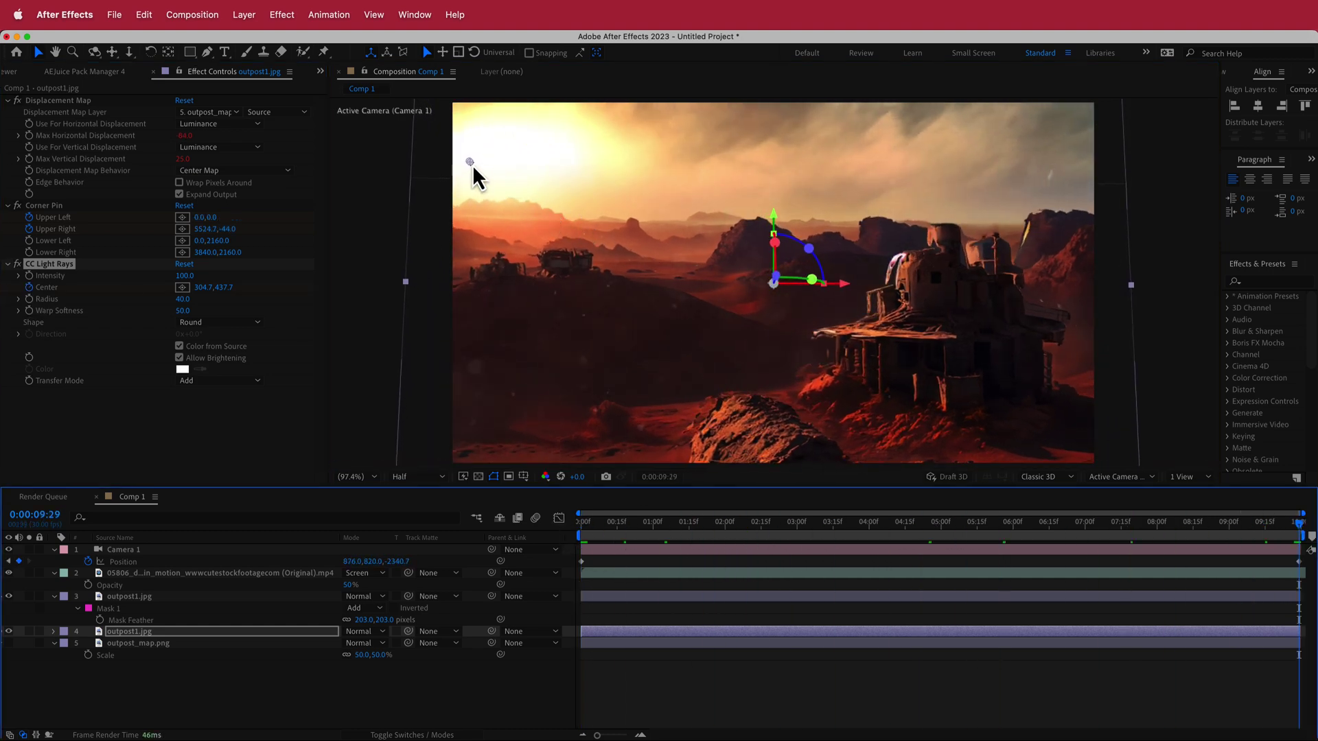
drag(470, 162, 520, 156)
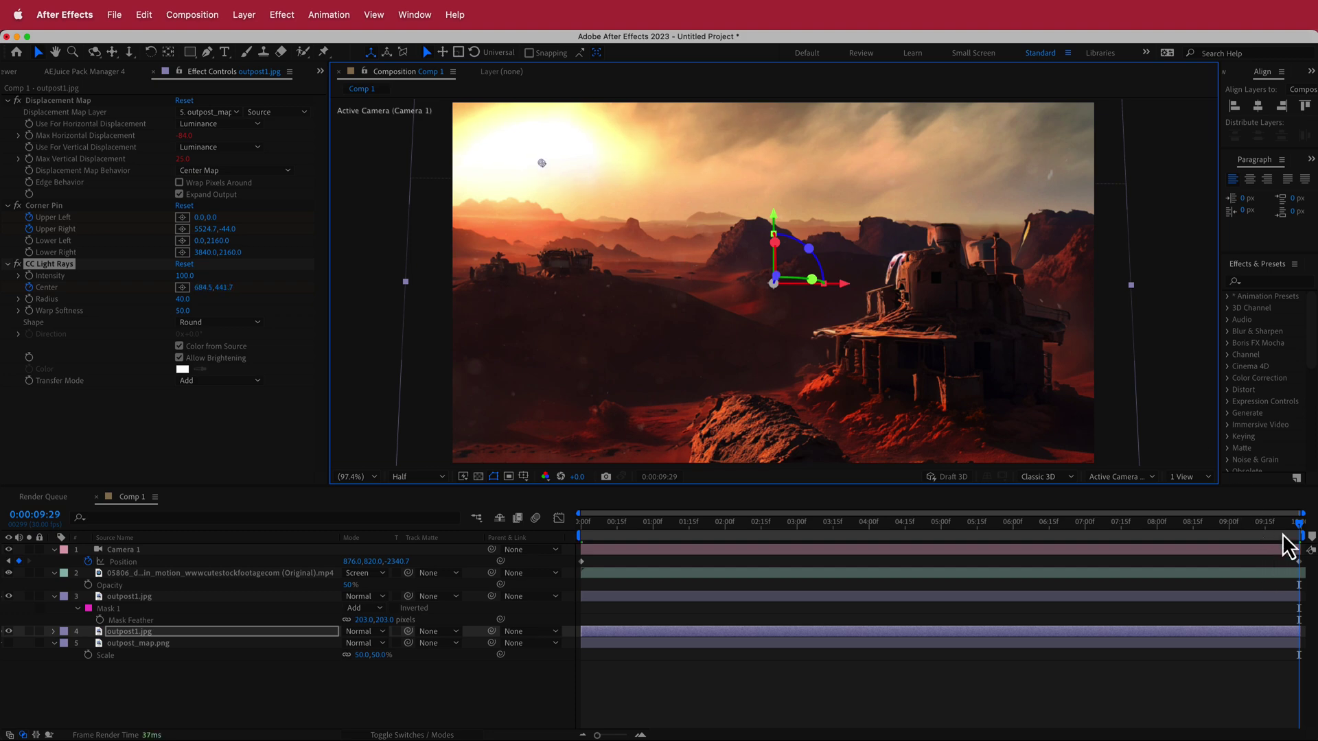
drag(1294, 540, 1299, 511)
drag(1056, 535, 459, 565)
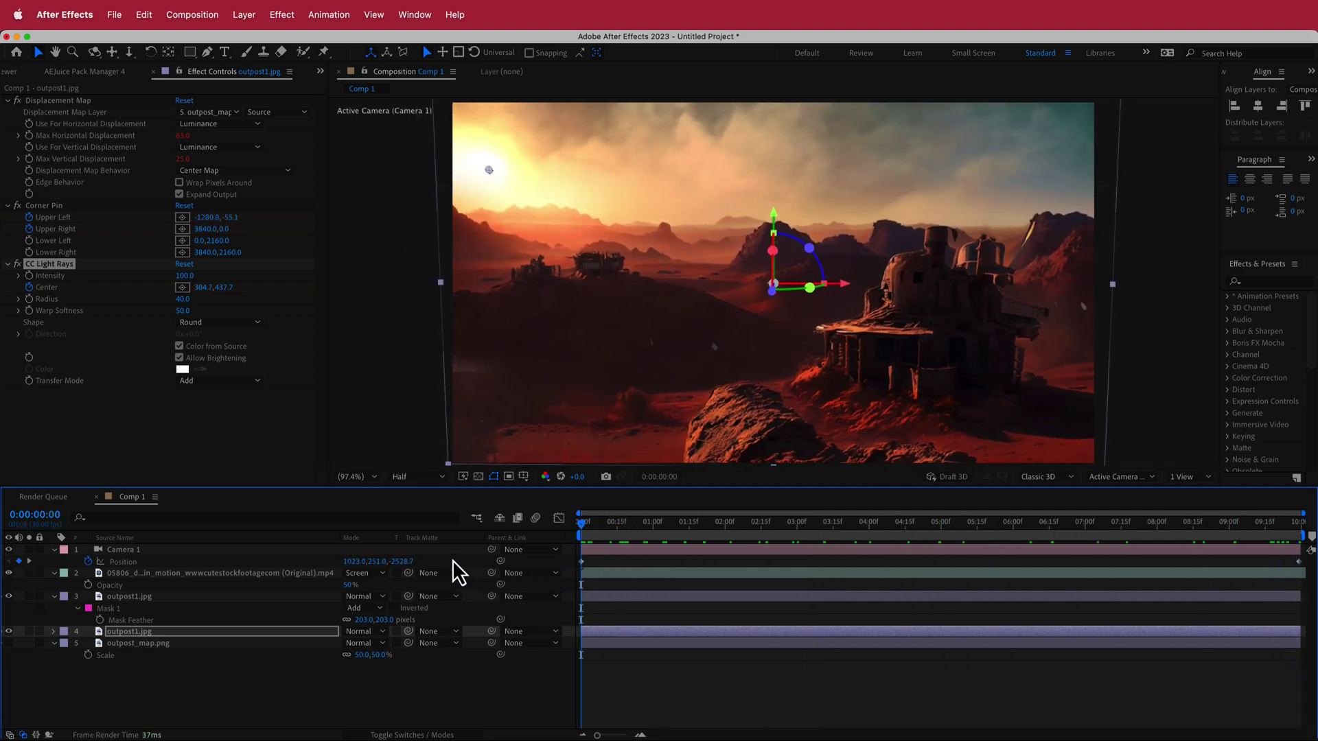
Add an adjustment layer and move it above Camera 1 to the top of the layer stack
right_click(475, 550)
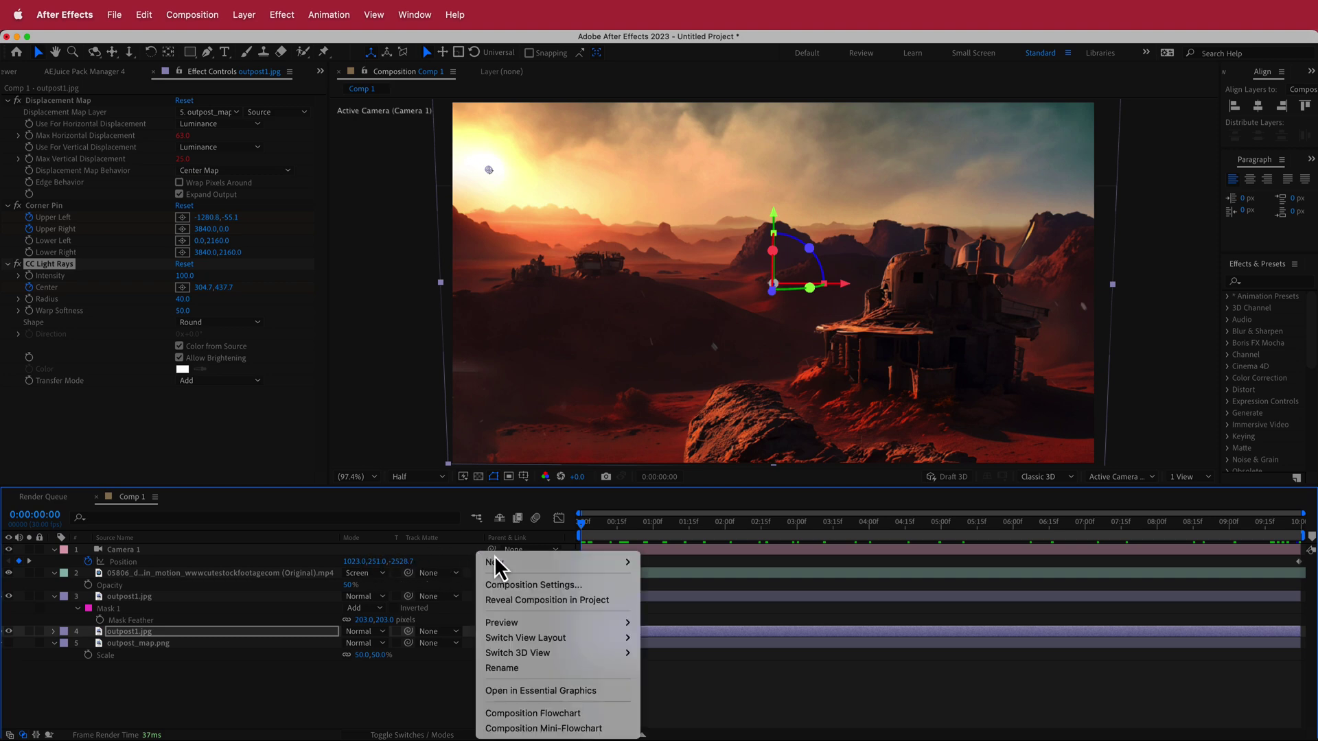
mouse_move(494, 561)
click(735, 676)
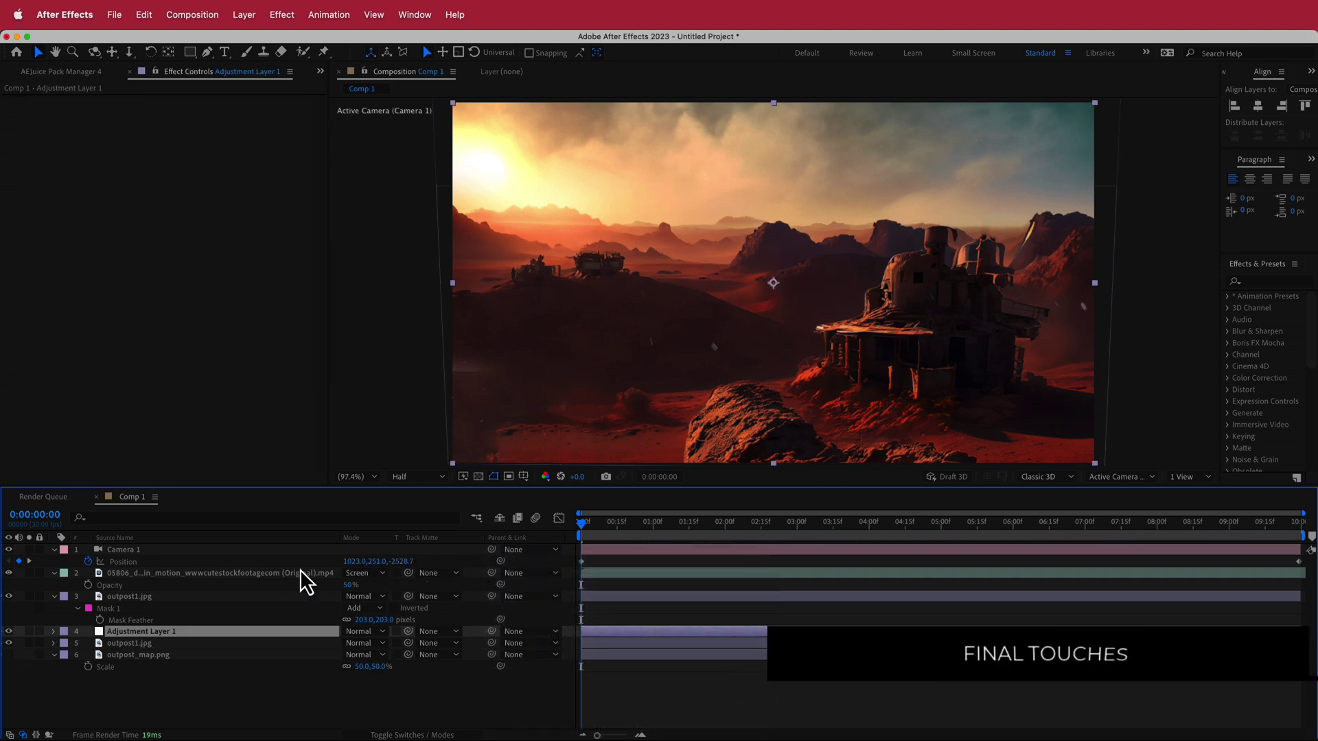
drag(162, 629, 141, 546)
click(154, 551)
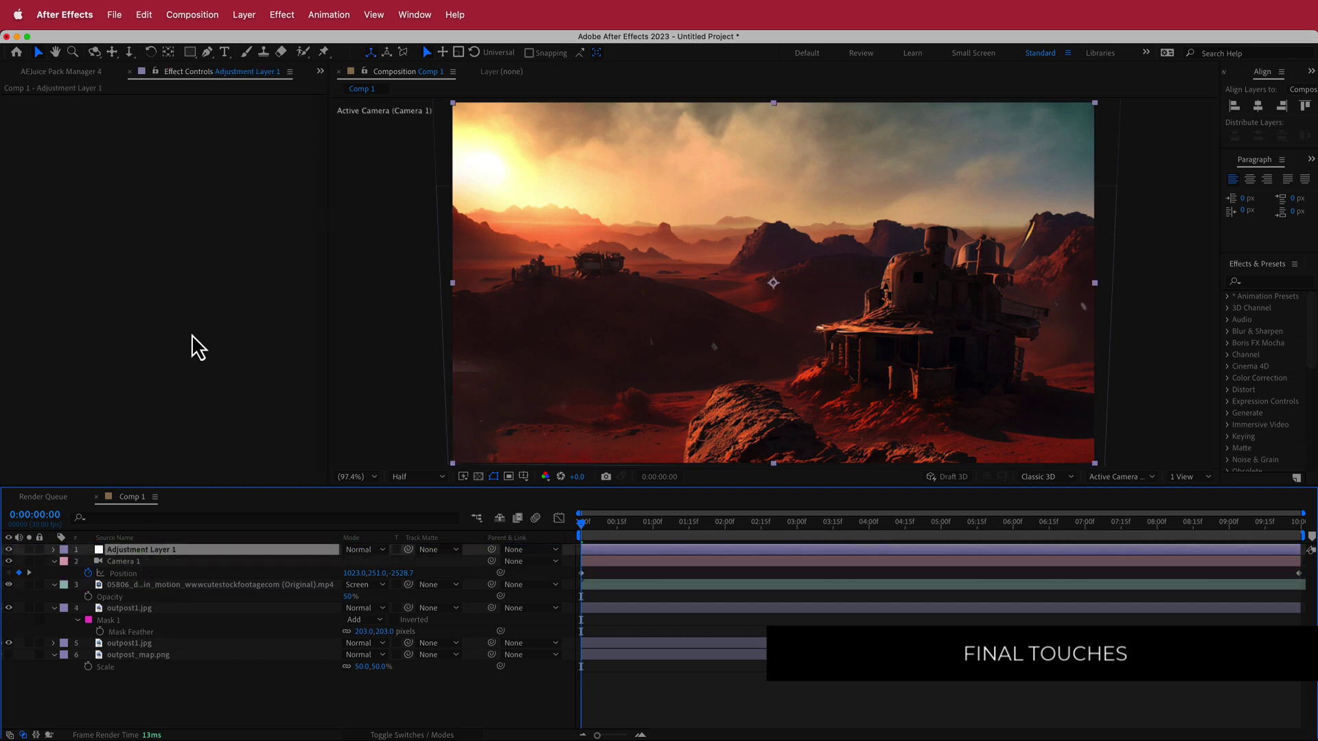
Apply Curves to the adjustment layer and bend the RGB curve down to darken the shadows and midtones
key(ctrl+space)
text(curv)
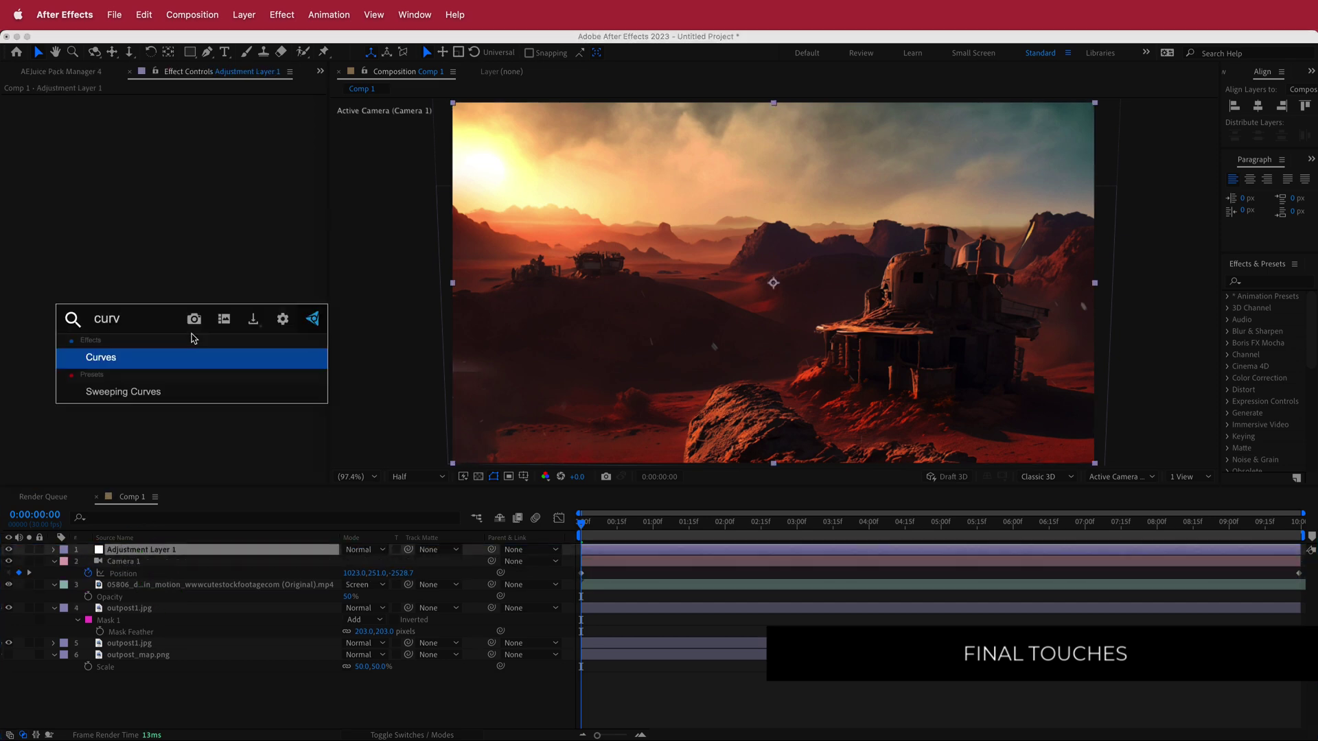
key(Return)
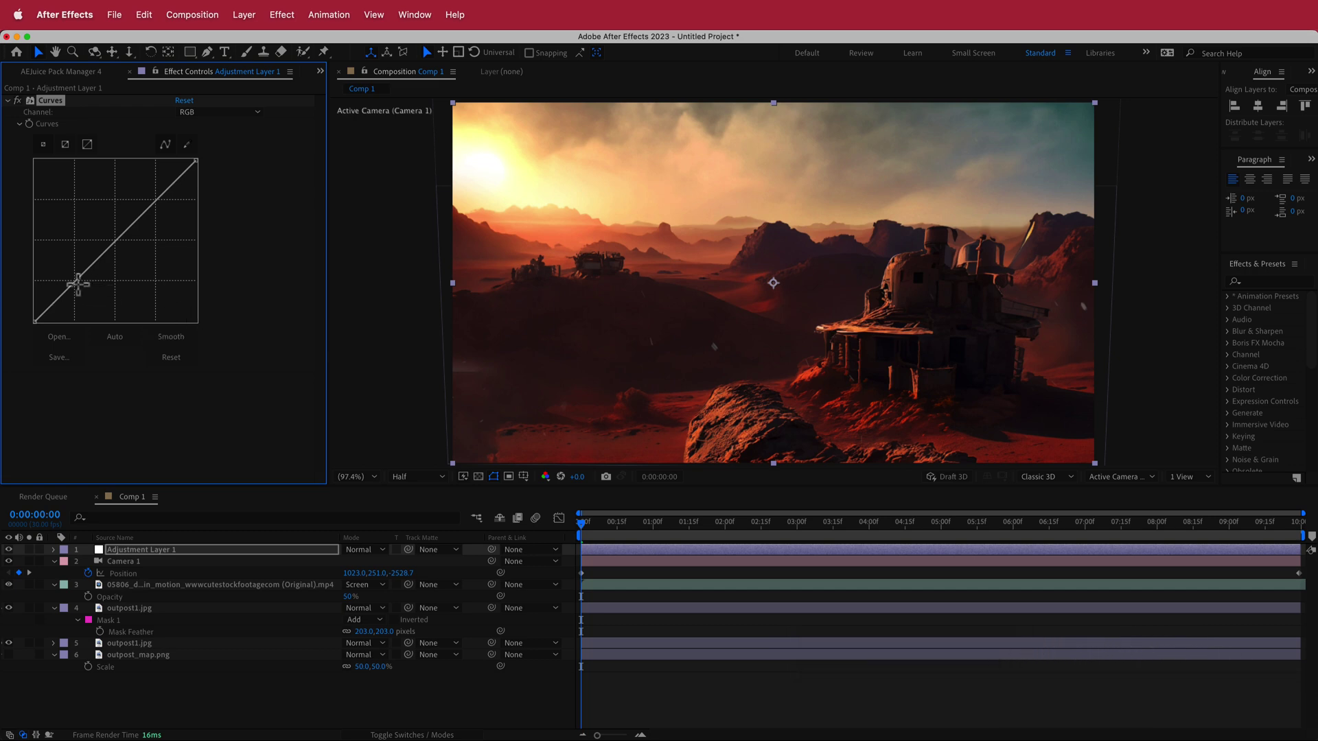
mouse_move(76, 281)
mouse_down()
mouse_move(97, 292)
mouse_move(94, 281)
mouse_up()
drag(167, 199, 168, 192)
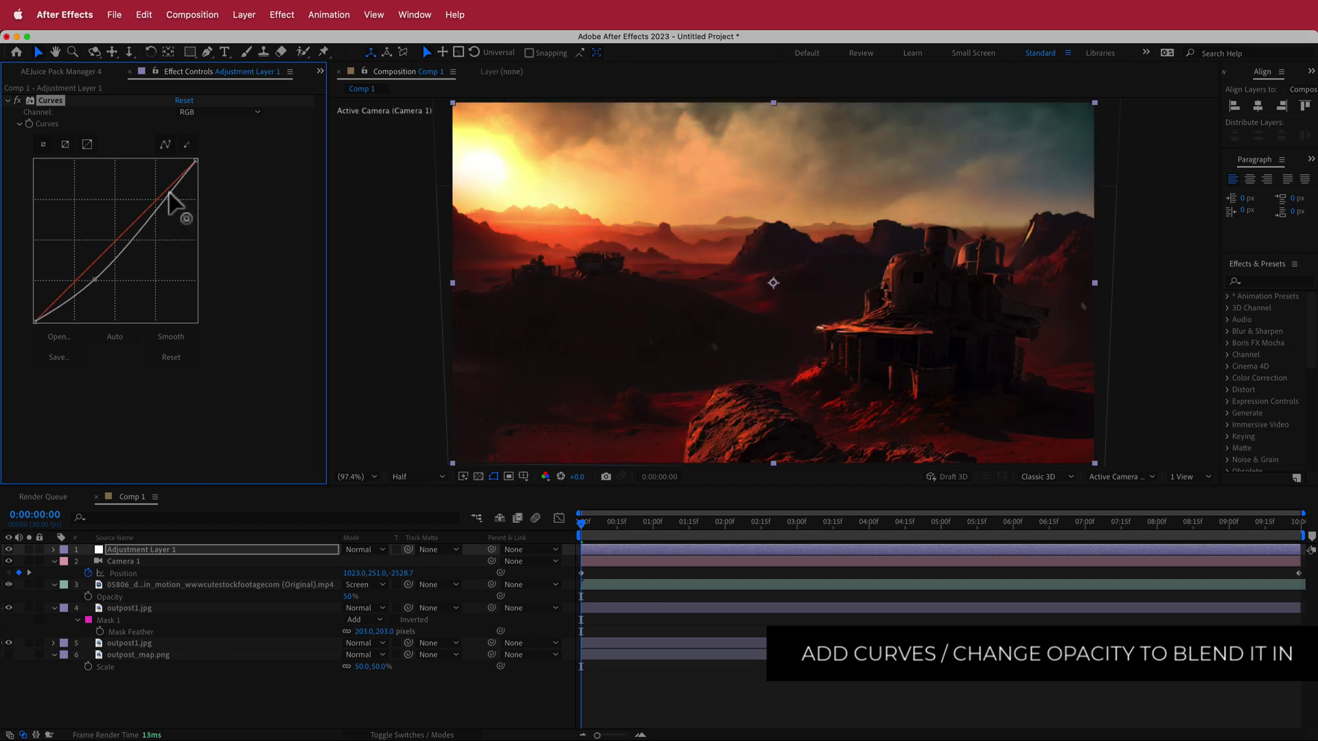
mouse_move(124, 250)
mouse_down()
mouse_move(130, 264)
mouse_move(135, 247)
mouse_up()
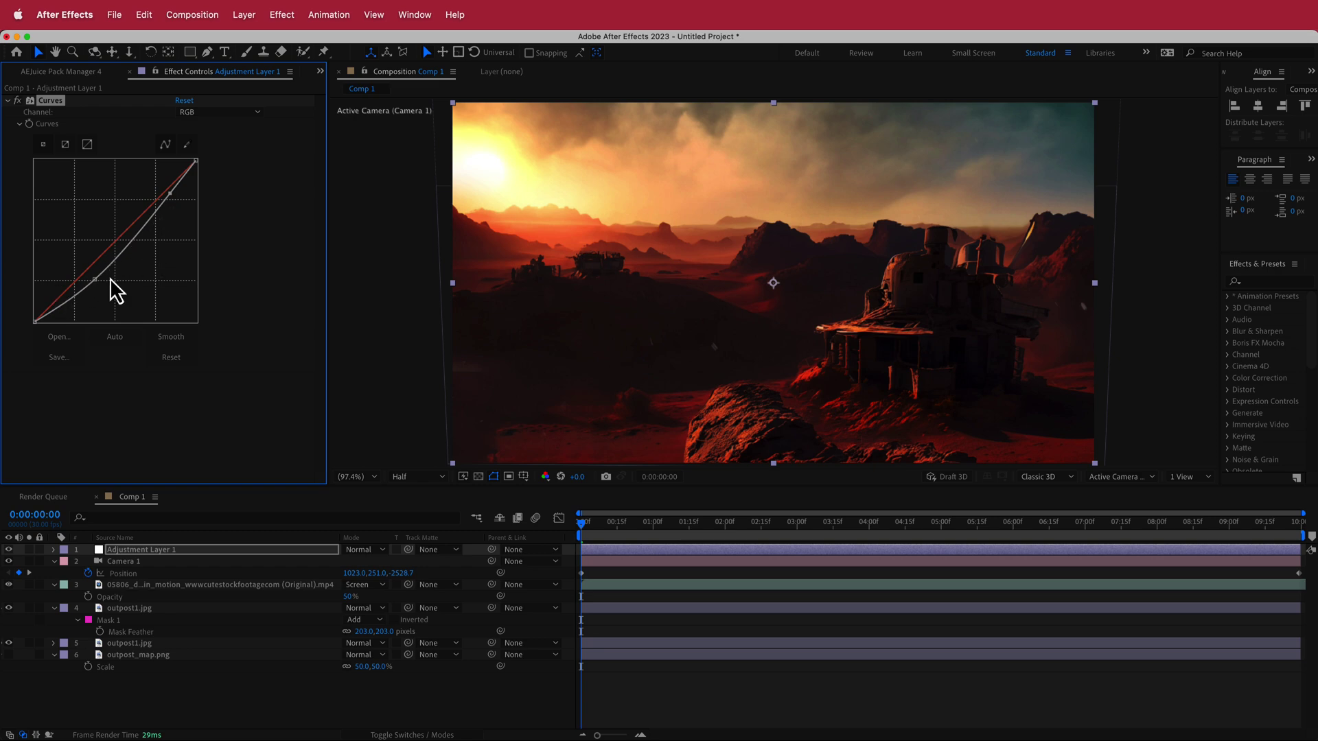
Add a second adjustment layer at the top of the stack and apply the Noise effect to it
right_click(478, 550)
mouse_move(517, 560)
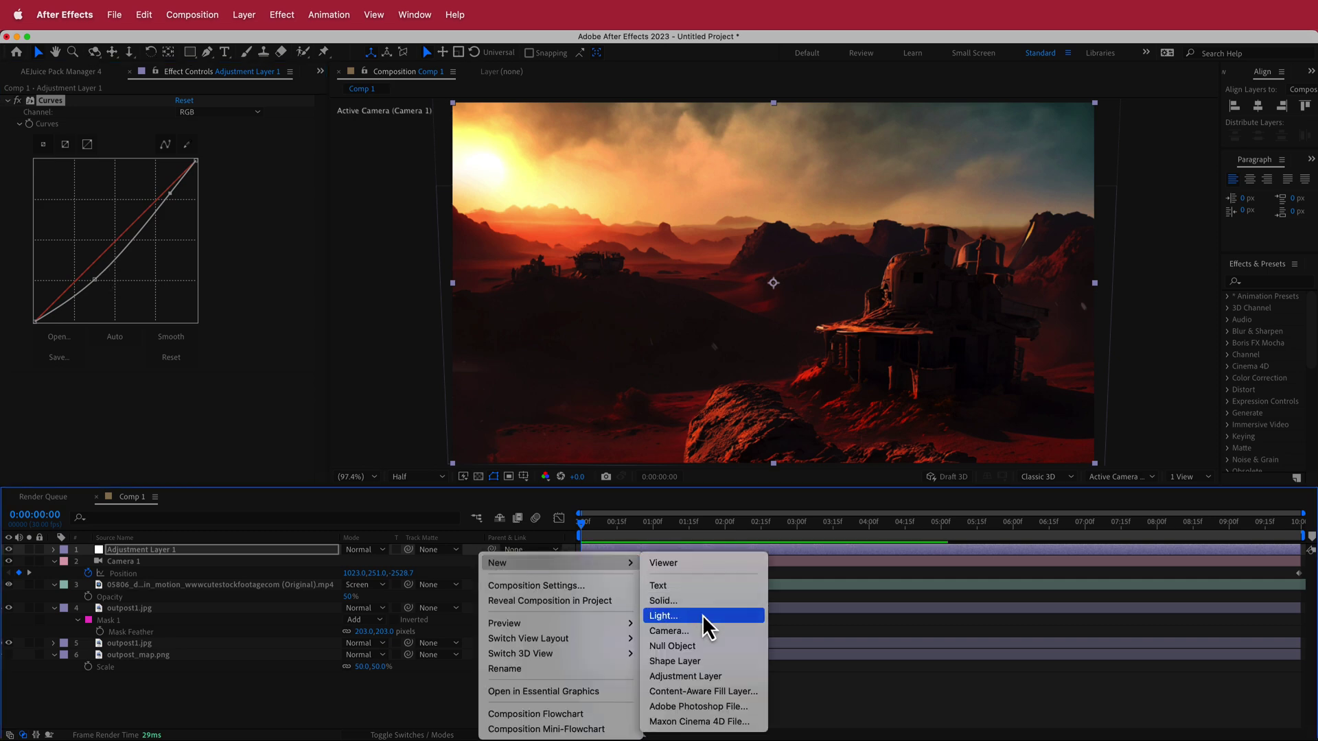
click(701, 675)
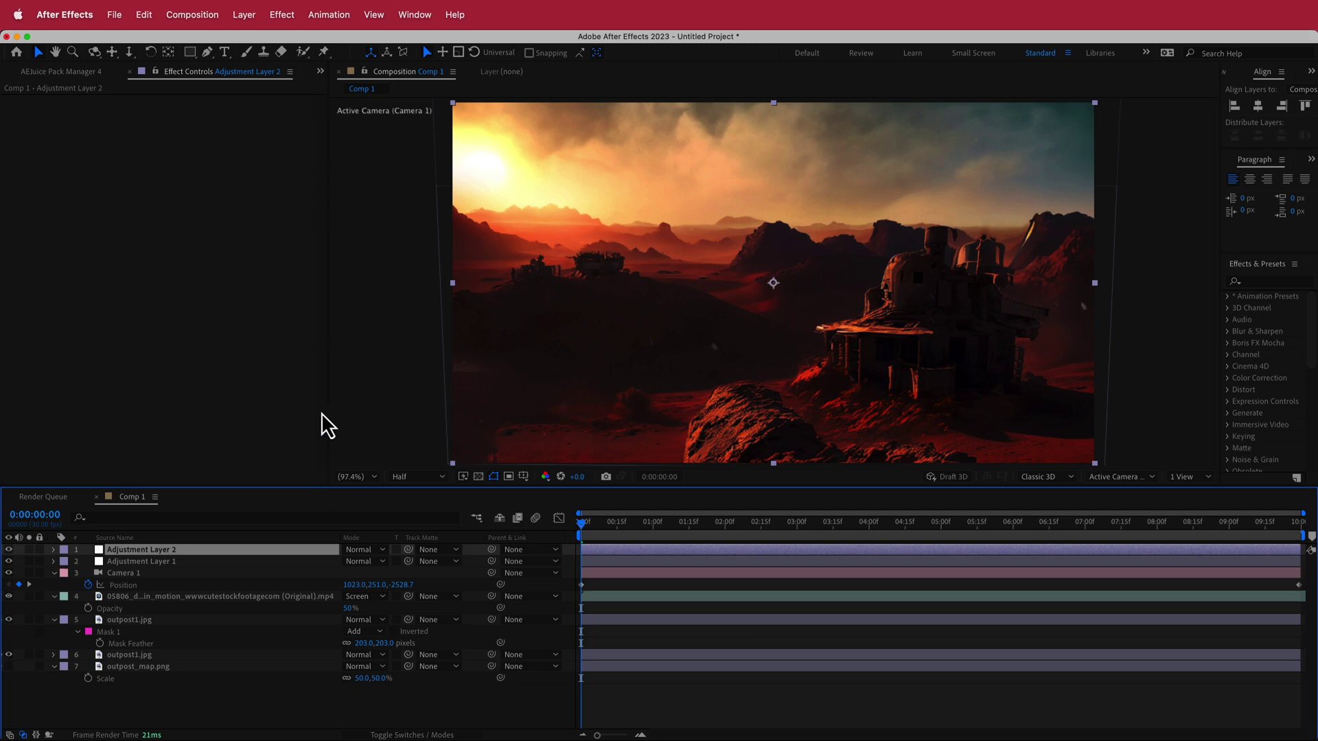
key(ctrl+space)
text(nois)
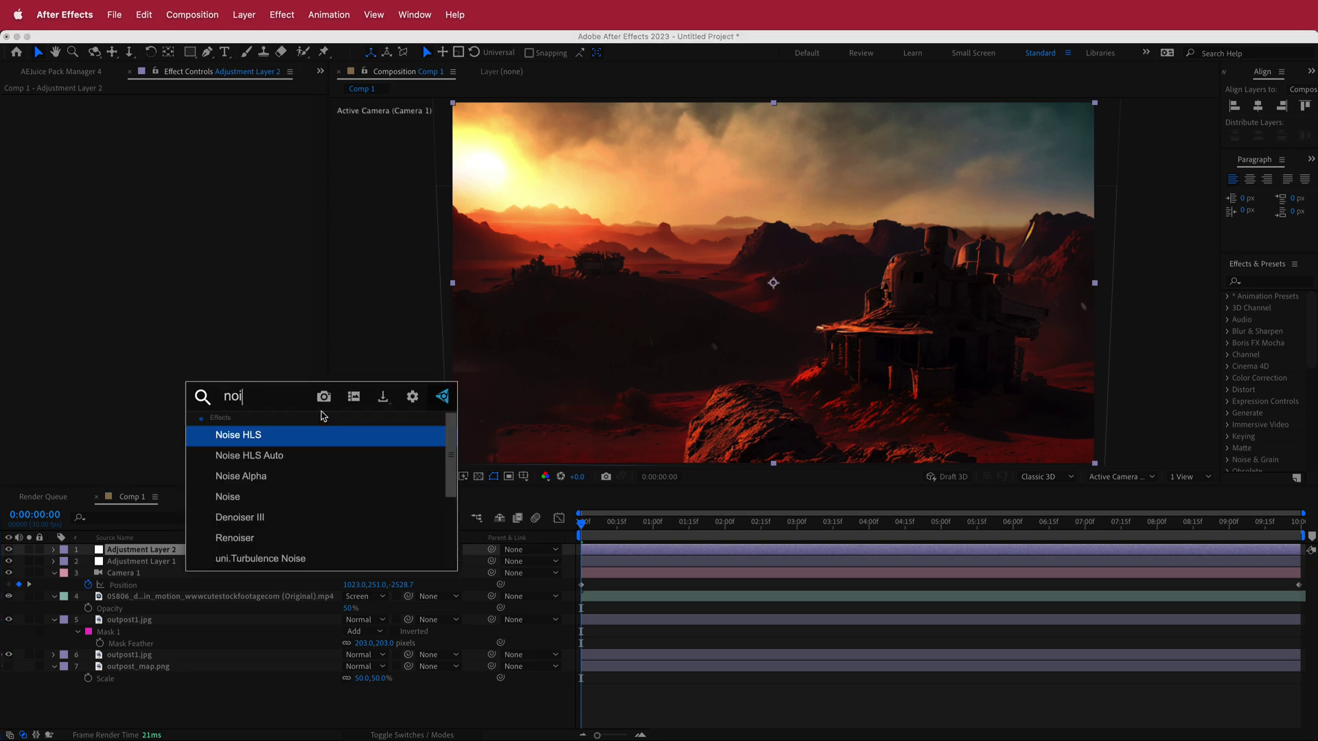
key(Down)
key(Down)
key(Down)
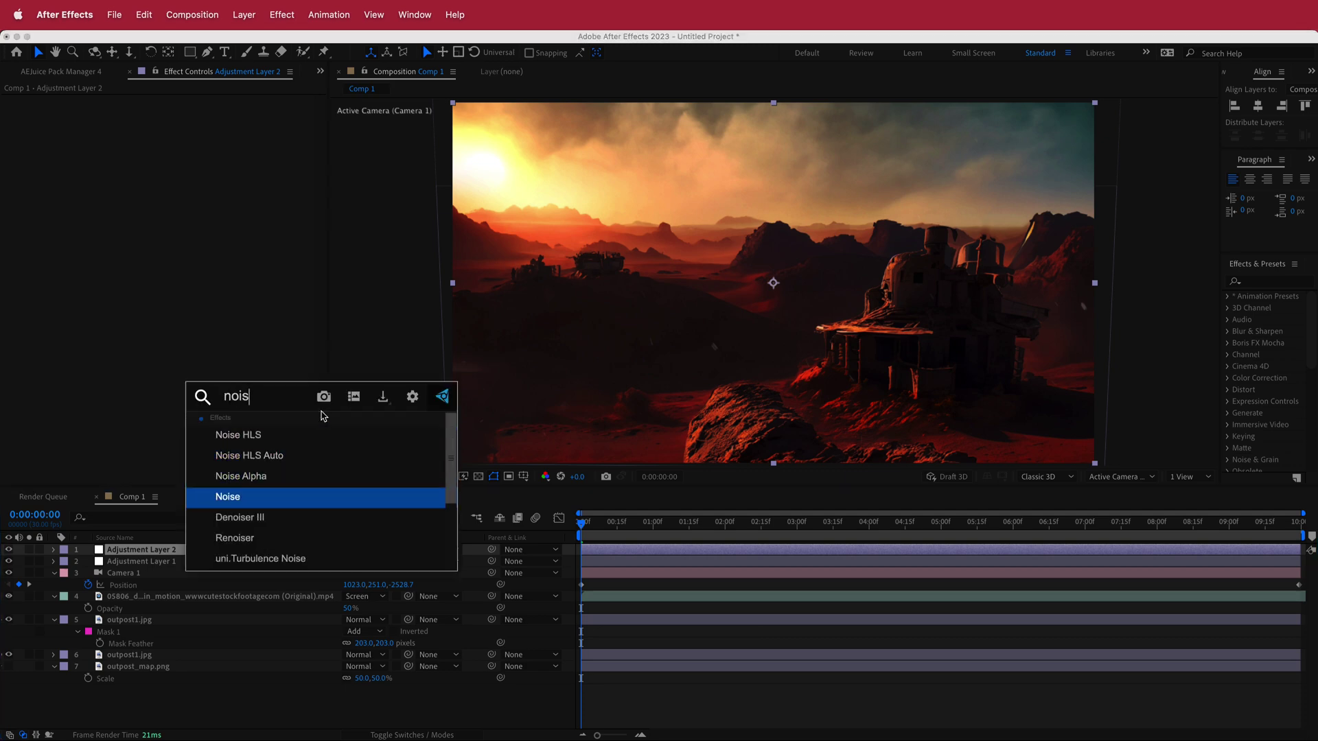
key(Return)
Set the amount of noise to 8% and preview the composition
click(179, 112)
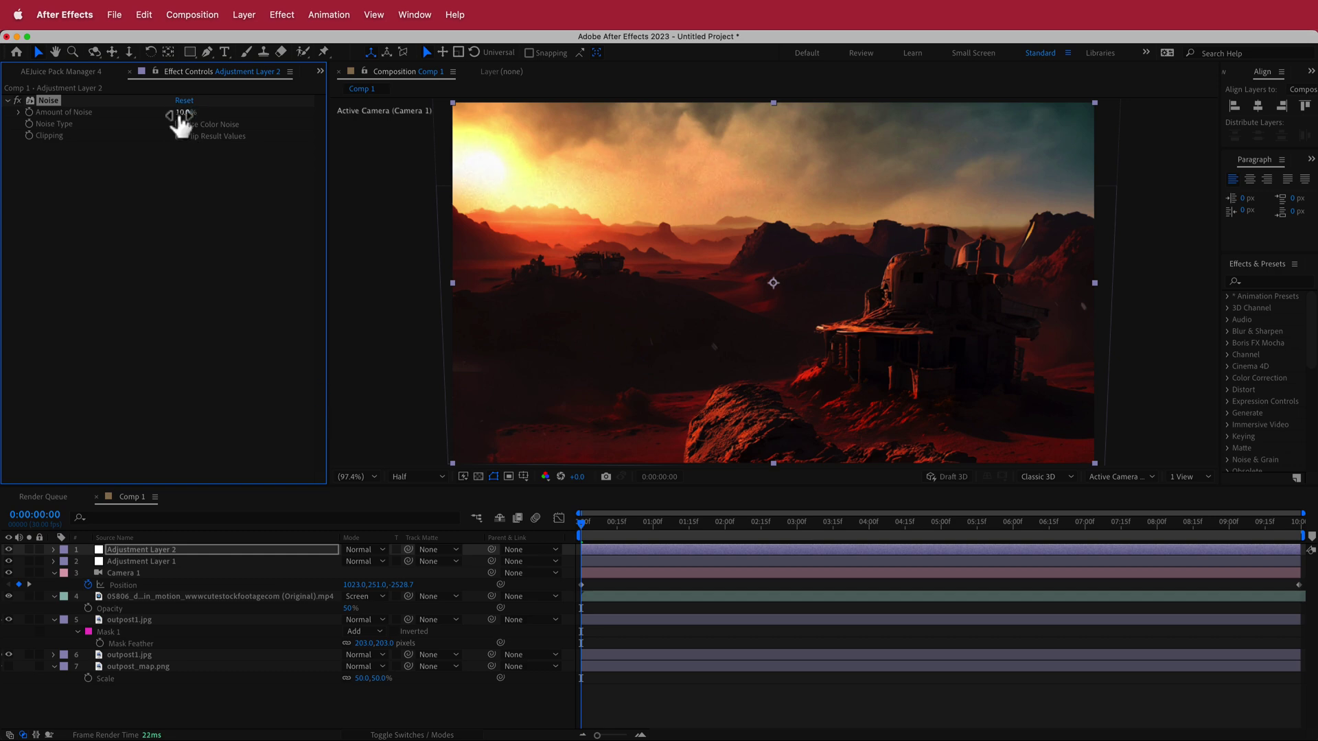
click(184, 114)
key(Return)
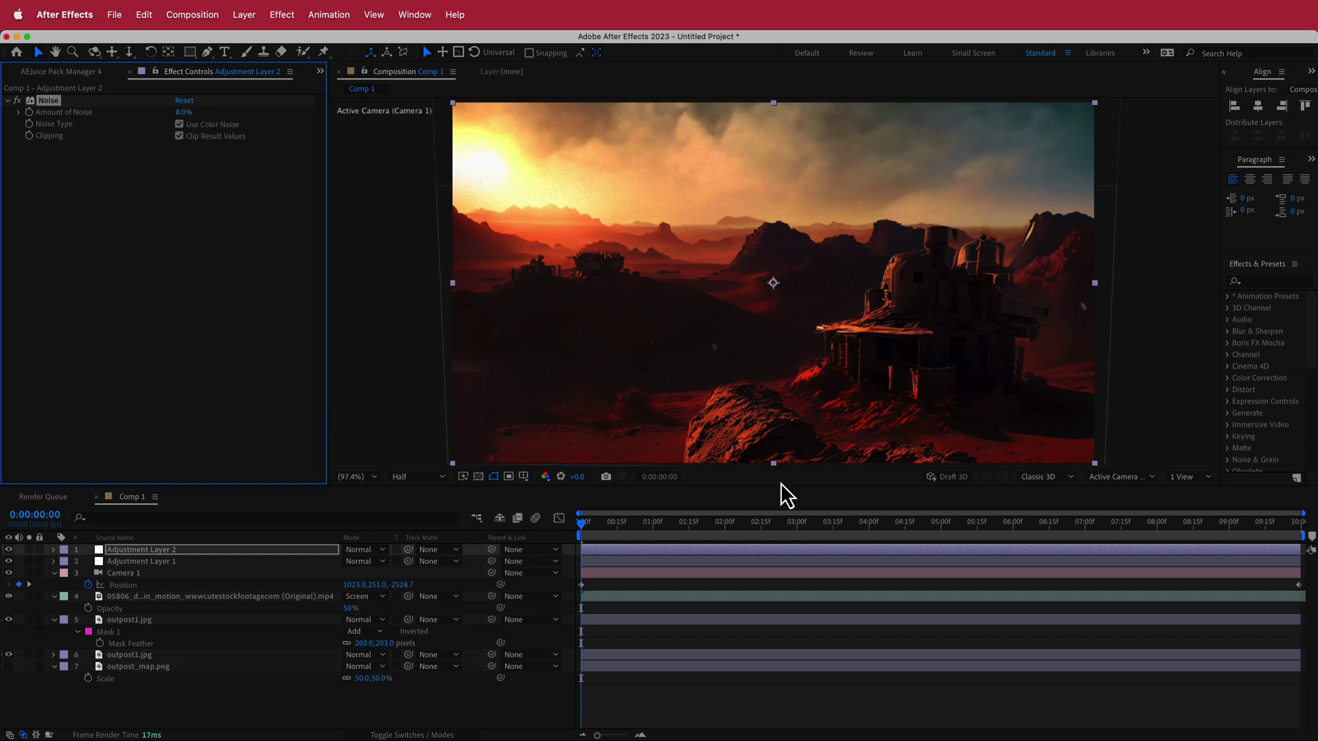
drag(586, 524, 561, 539)
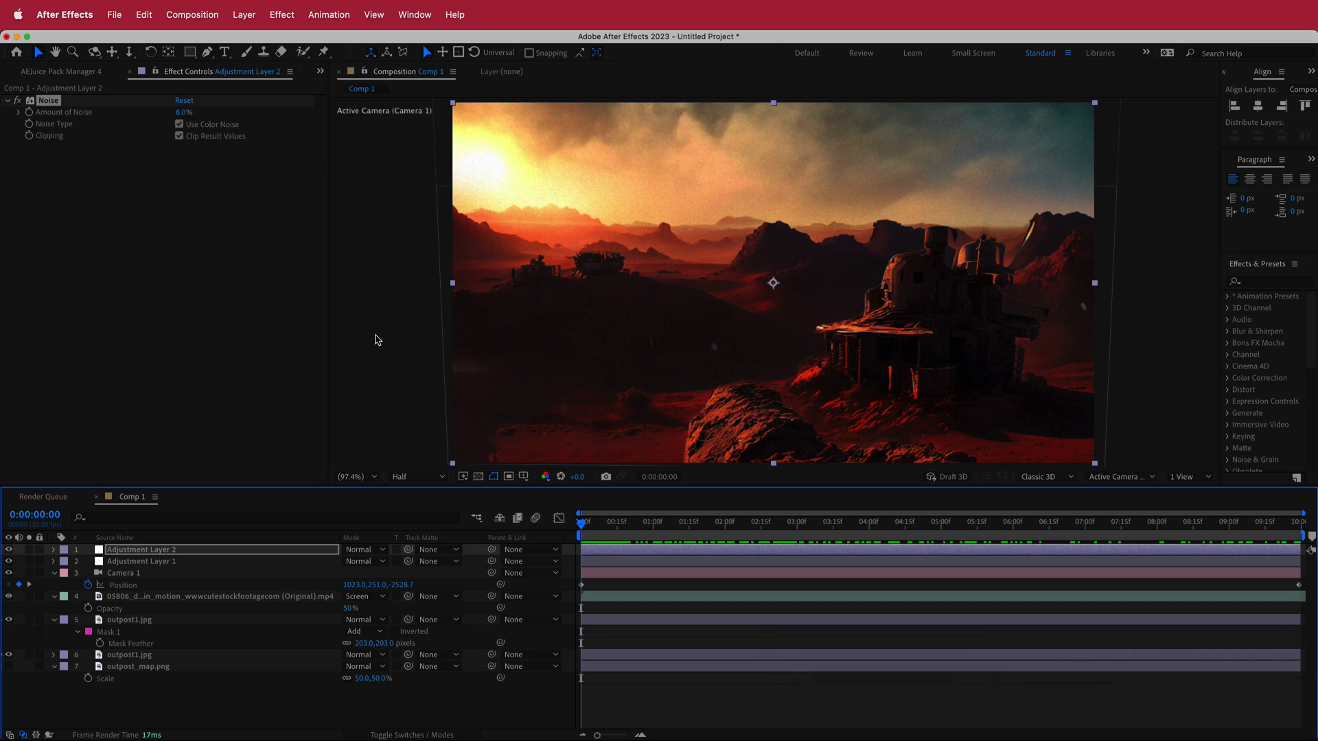
Add a third adjustment layer, apply the uni.Heatwave effect to it and preview the distortion
right_click(475, 552)
mouse_move(545, 565)
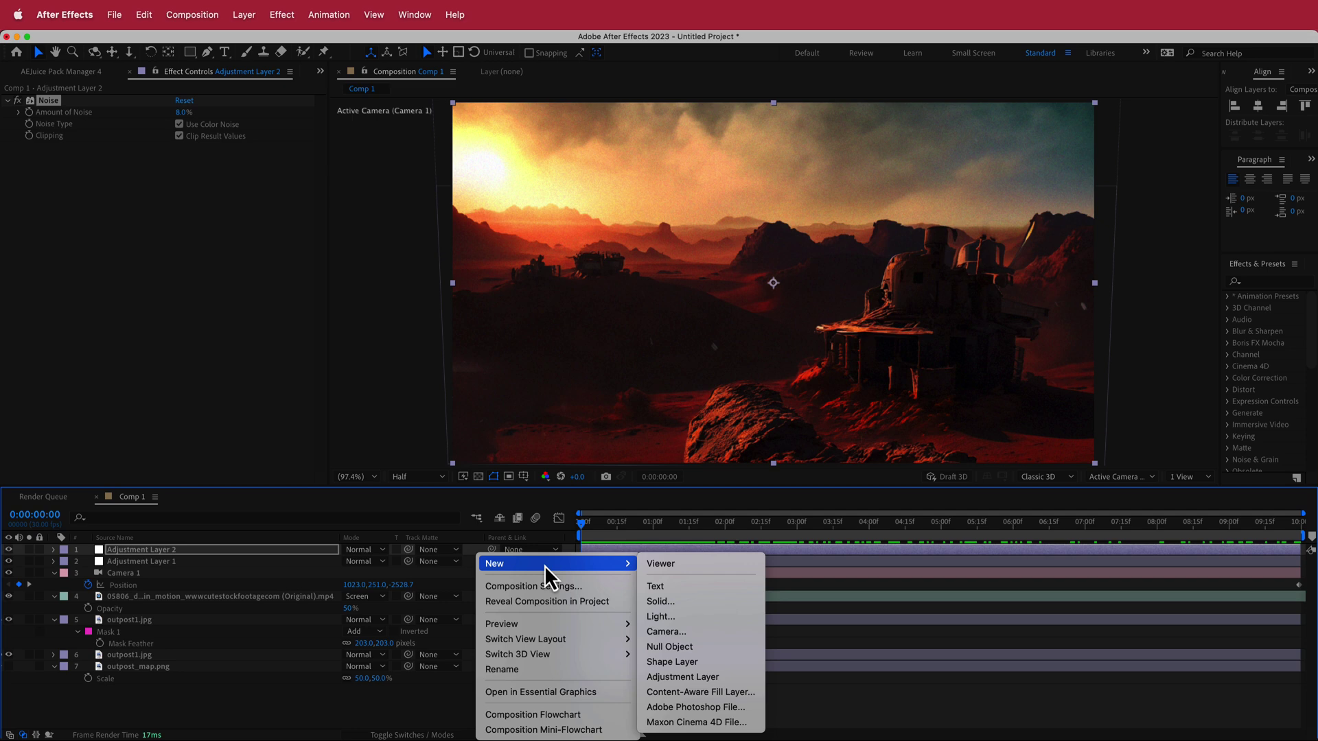
click(686, 677)
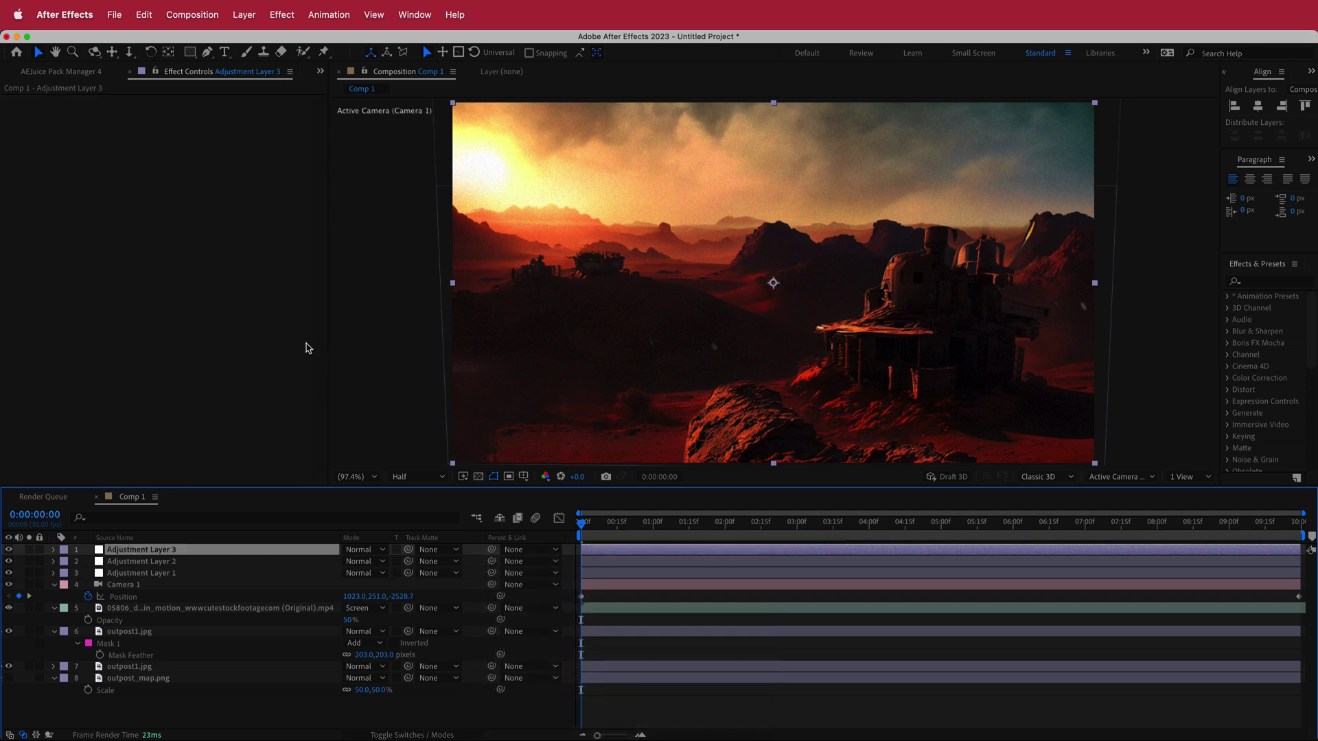
key(ctrl+space)
text(heat)
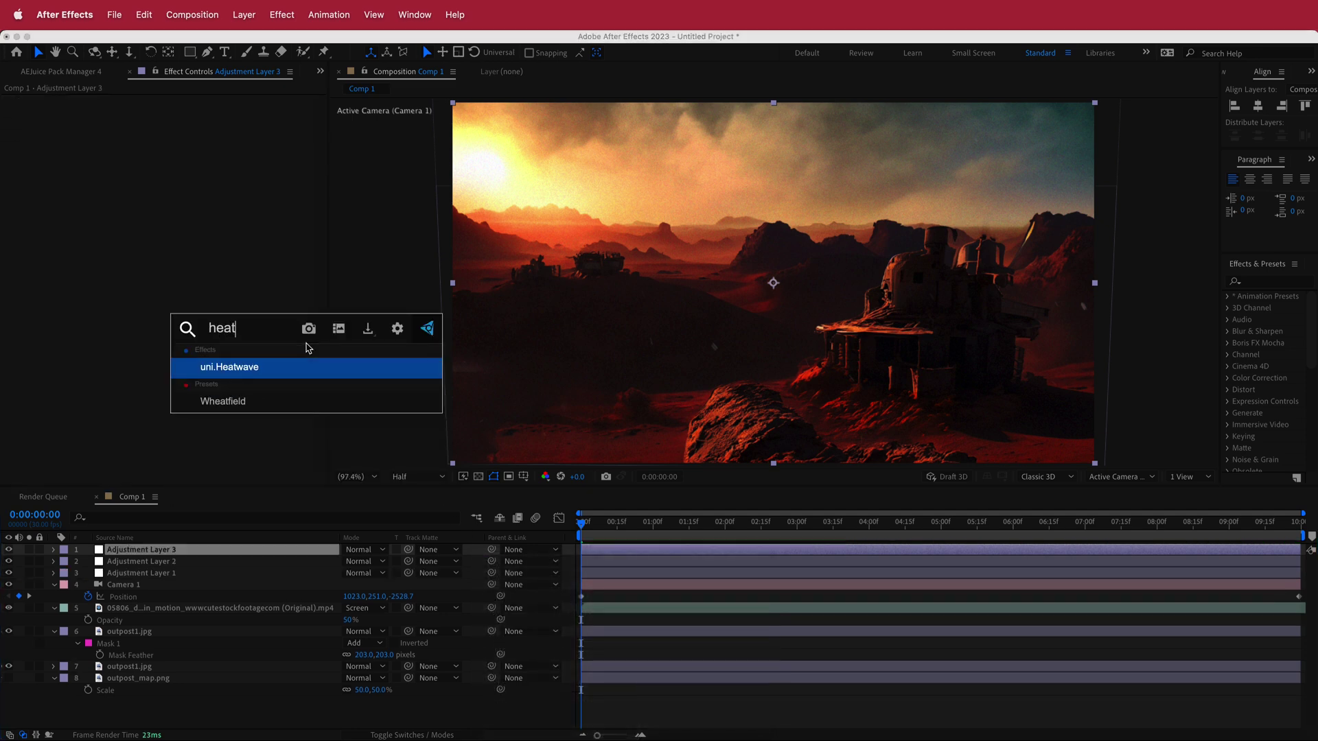
key(Return)
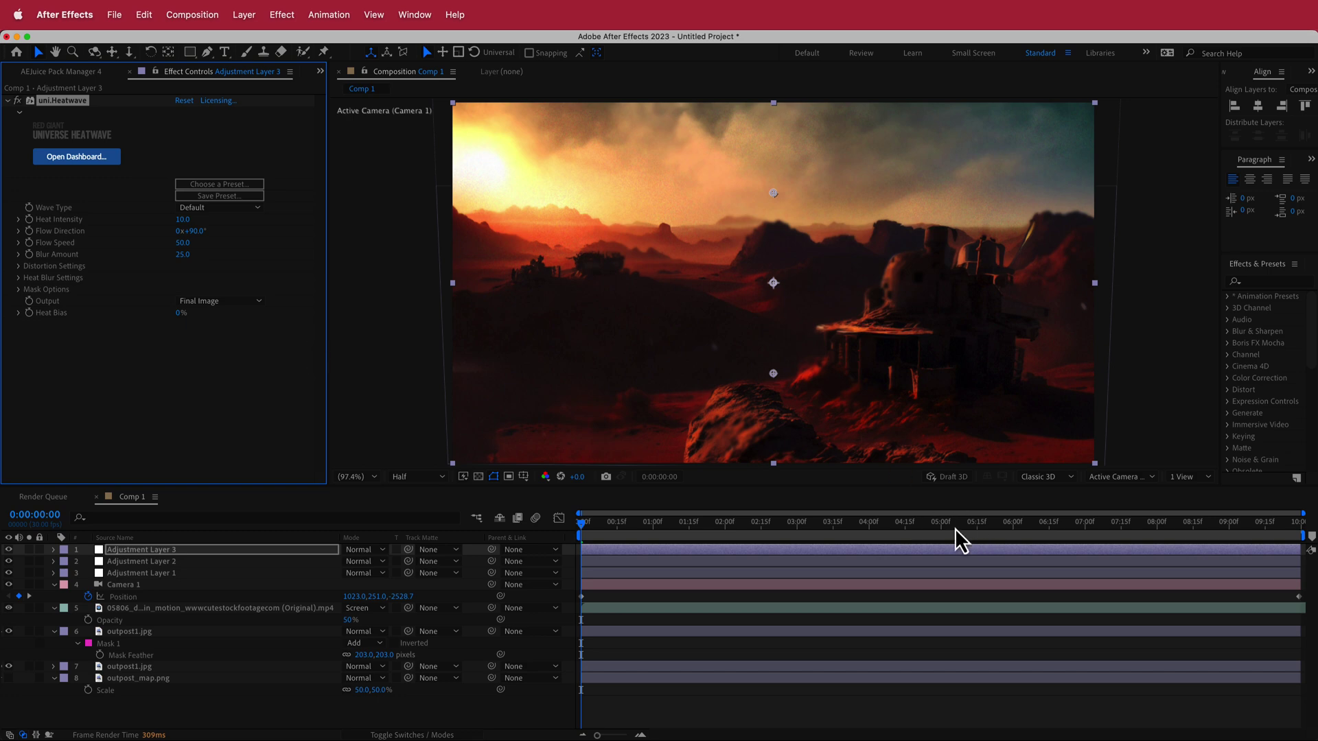
drag(954, 529, 554, 533)
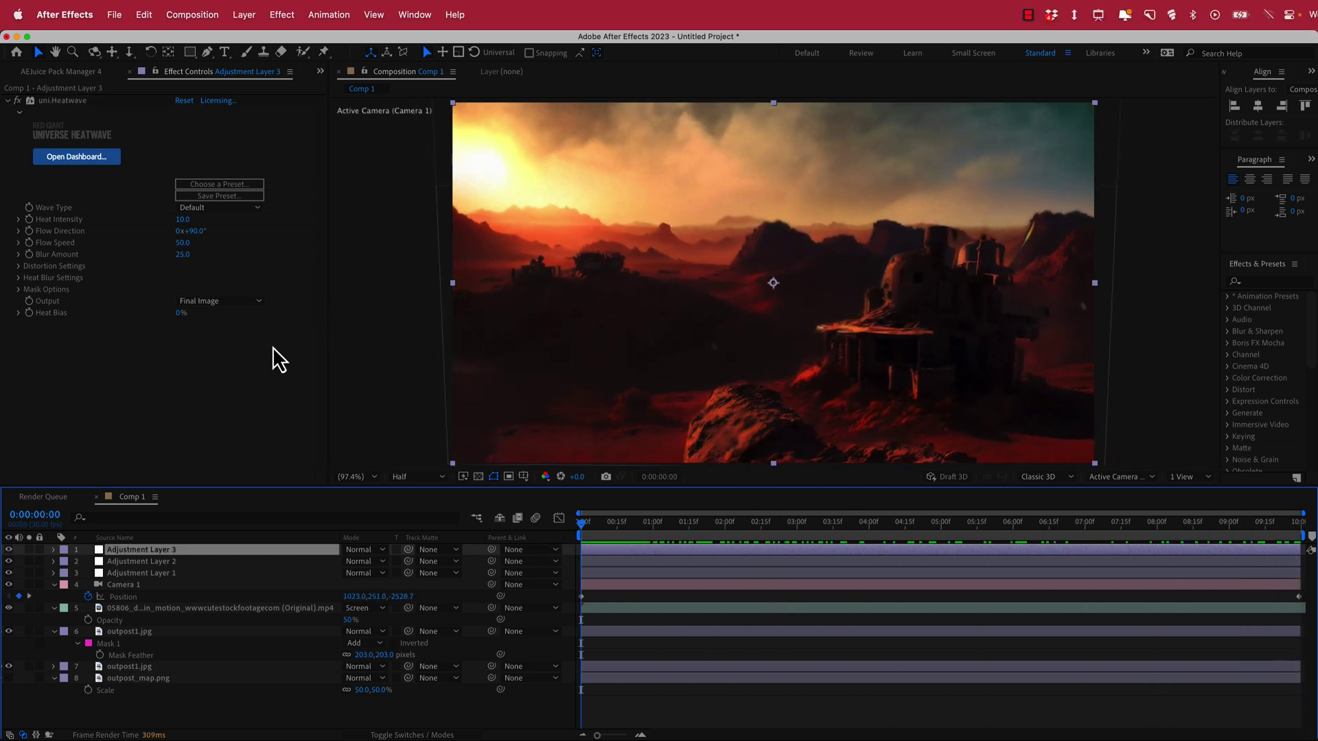
Apply the uni.ShrinkRay effect to Adjustment Layer 3
key(ctrl+space)
text(s)
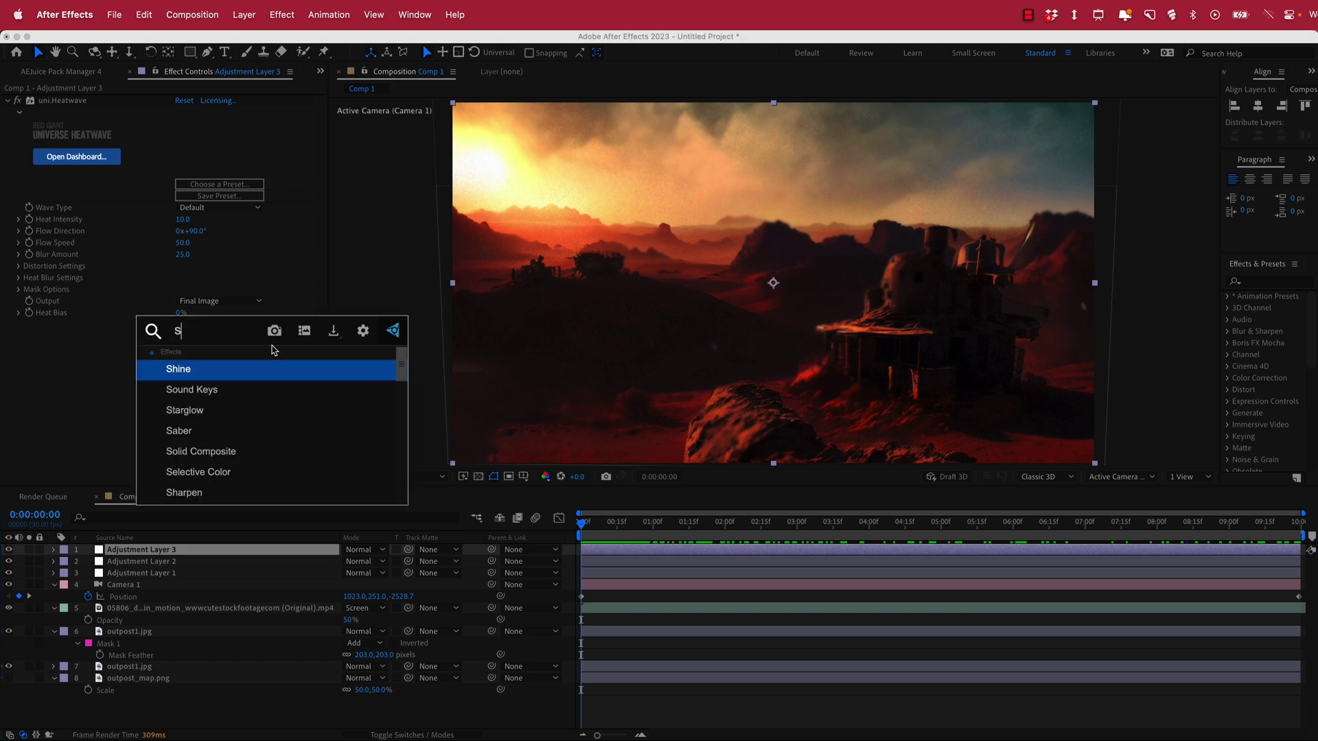
text(hr)
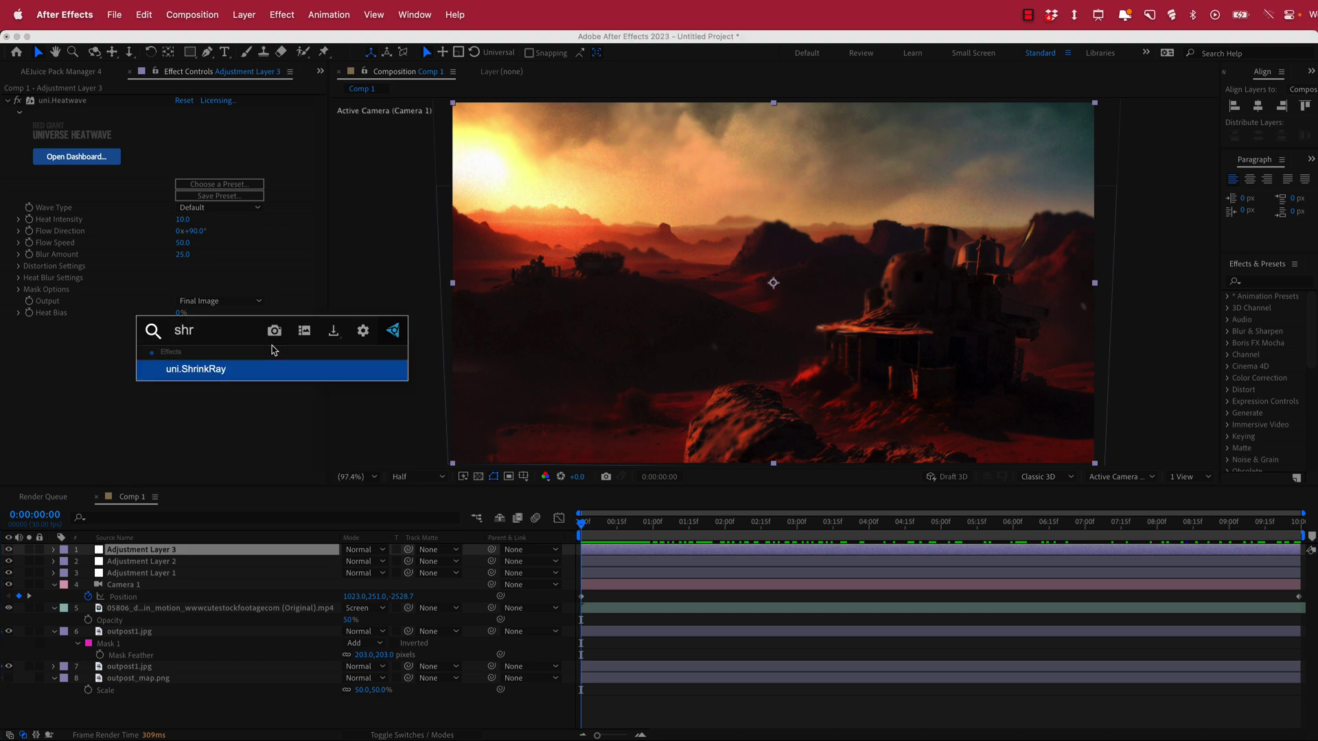
key(Return)
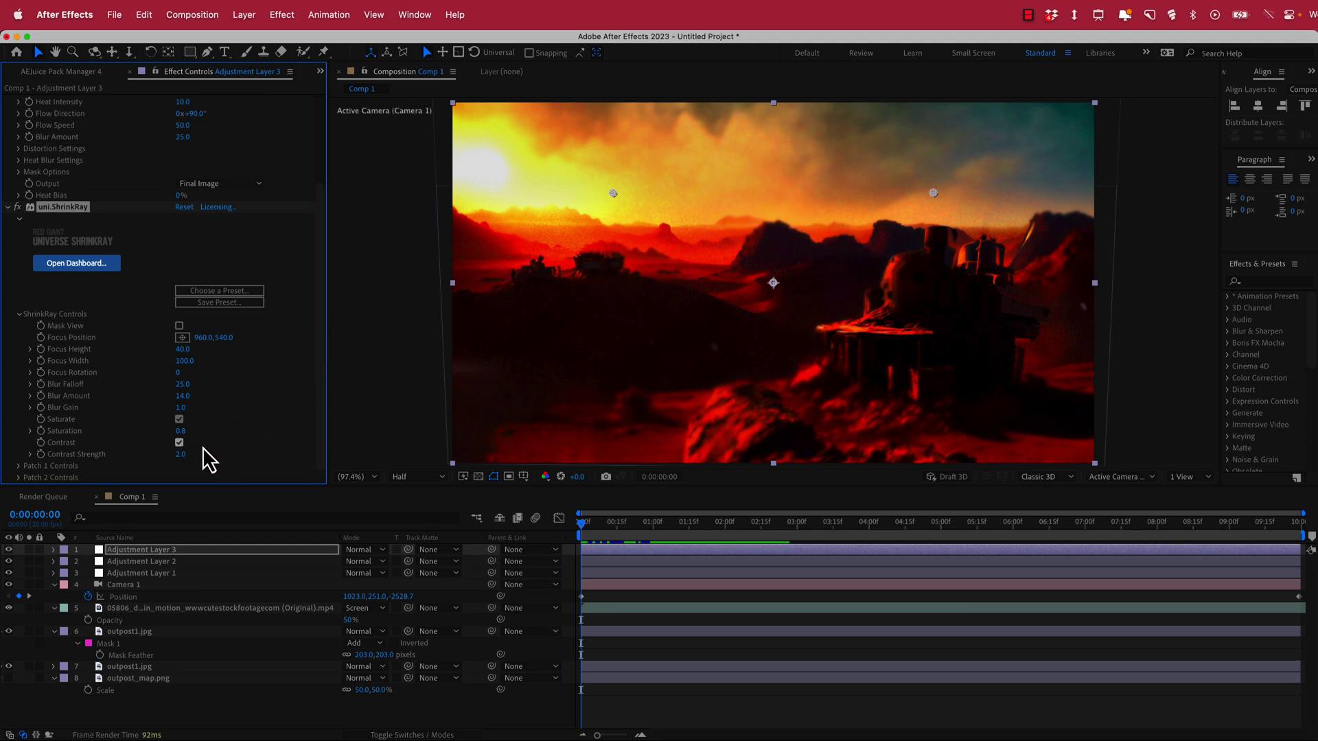
Set ShrinkRay's contrast strength to 0 and turn off its Contrast and Saturate options
click(181, 456)
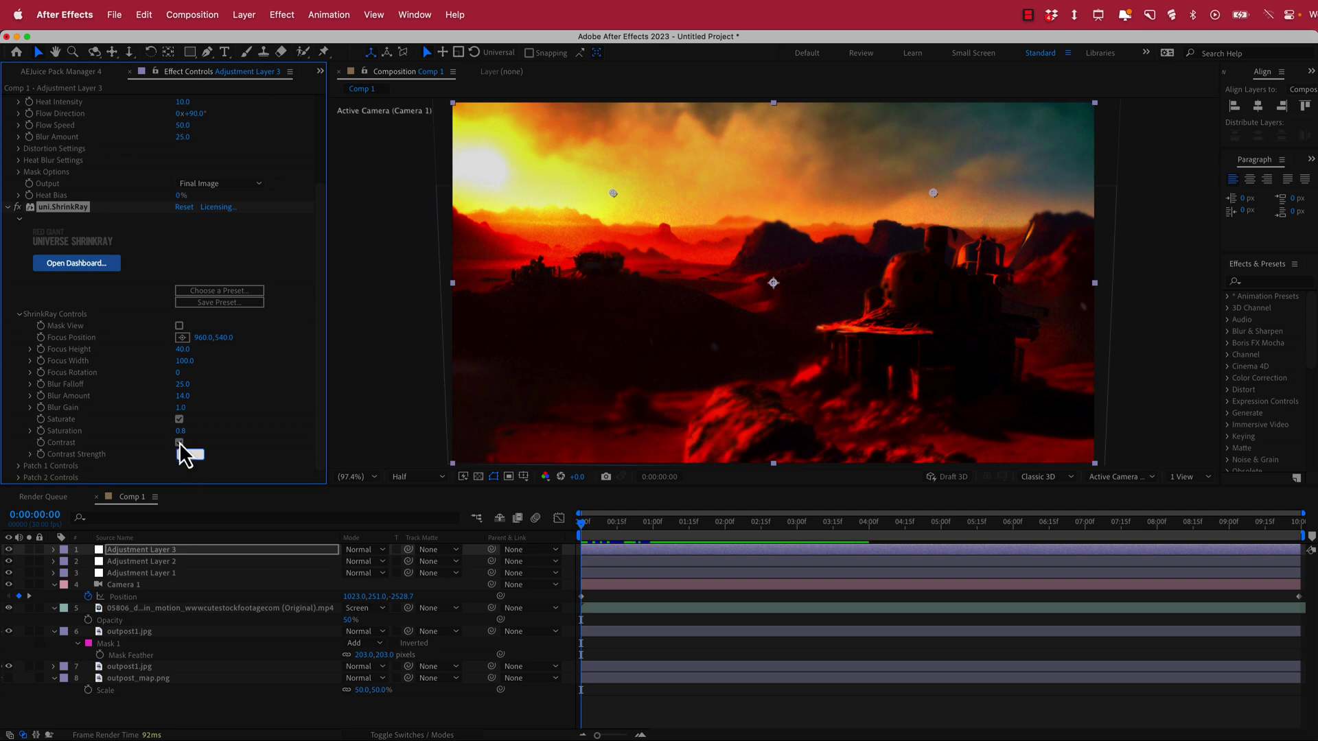
text(0)
key(Return)
click(179, 420)
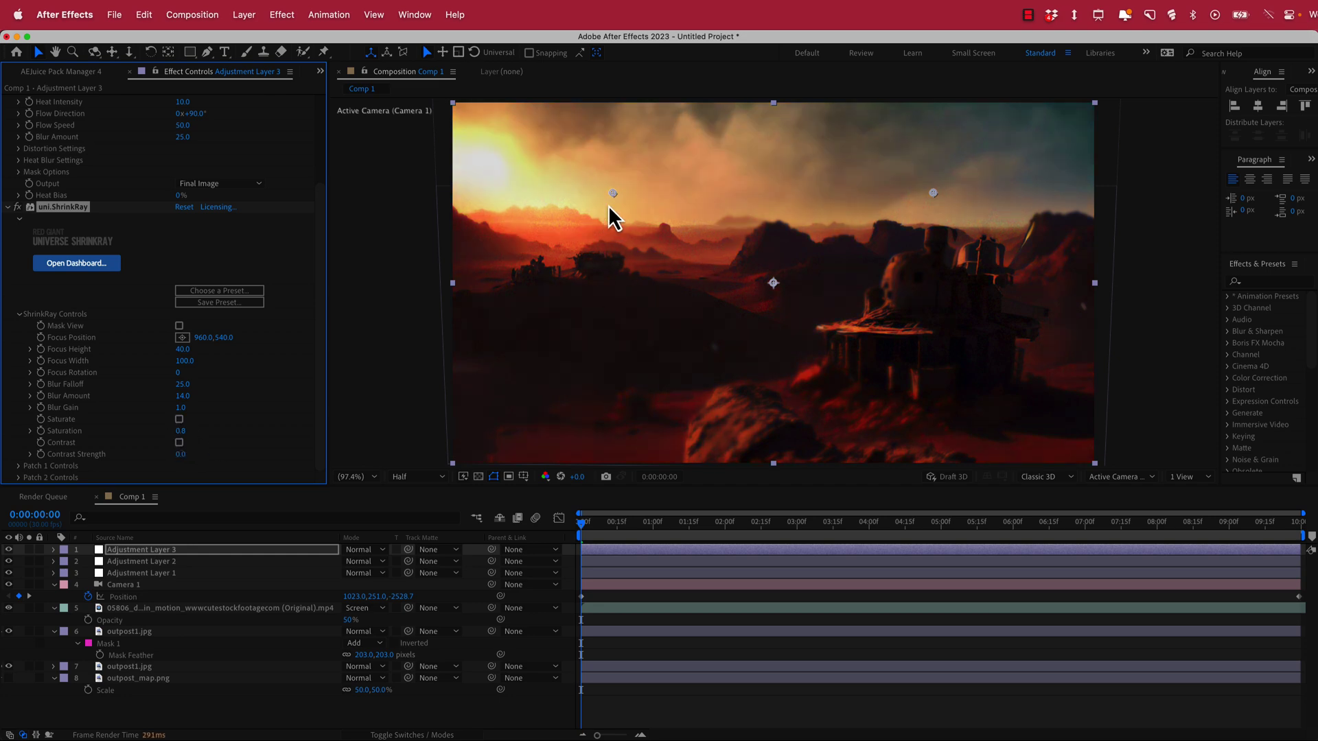
Move ShrinkRay's focus position onto the outpost building, set blur amount to 1.0 and focus height to 72, and preview
click(183, 338)
click(927, 308)
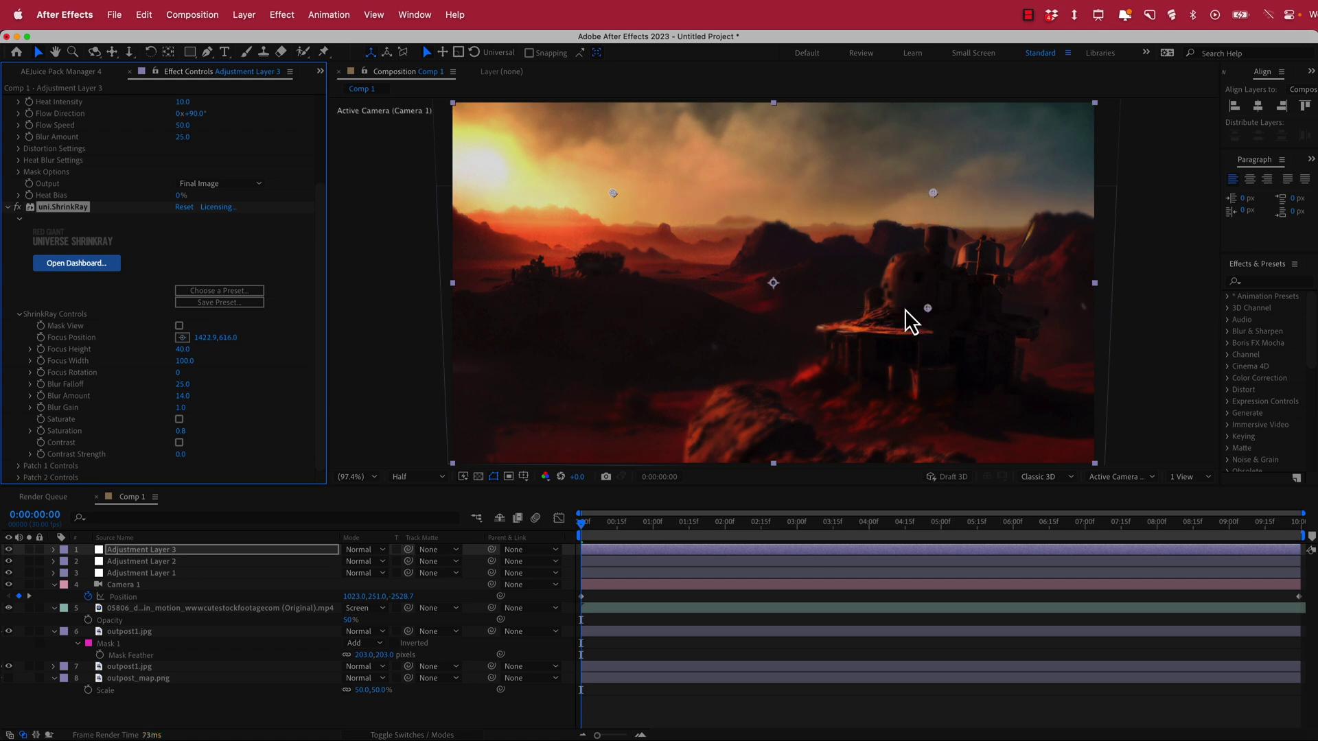
mouse_move(183, 396)
mouse_down()
mouse_move(240, 389)
mouse_move(197, 390)
mouse_up()
drag(182, 349, 201, 349)
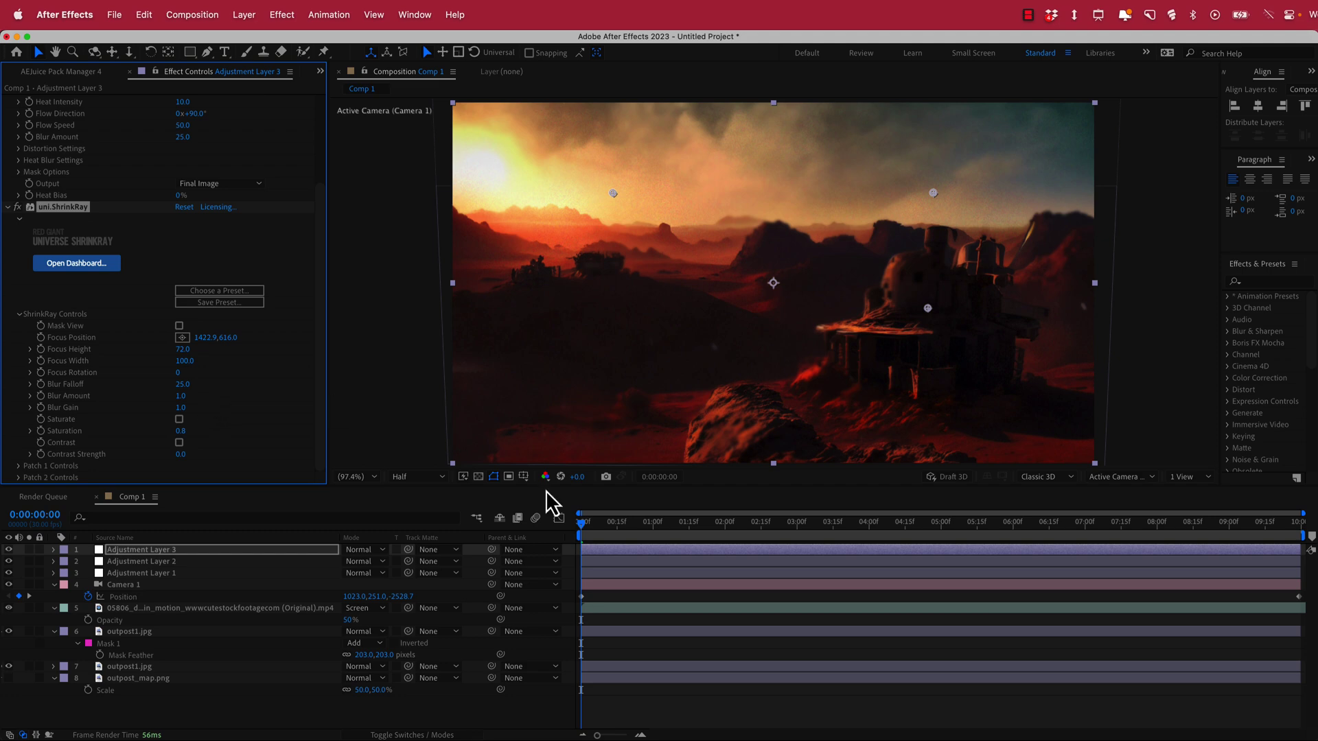
mouse_move(582, 523)
mouse_down()
mouse_move(1272, 512)
mouse_move(652, 547)
mouse_move(564, 536)
mouse_up()
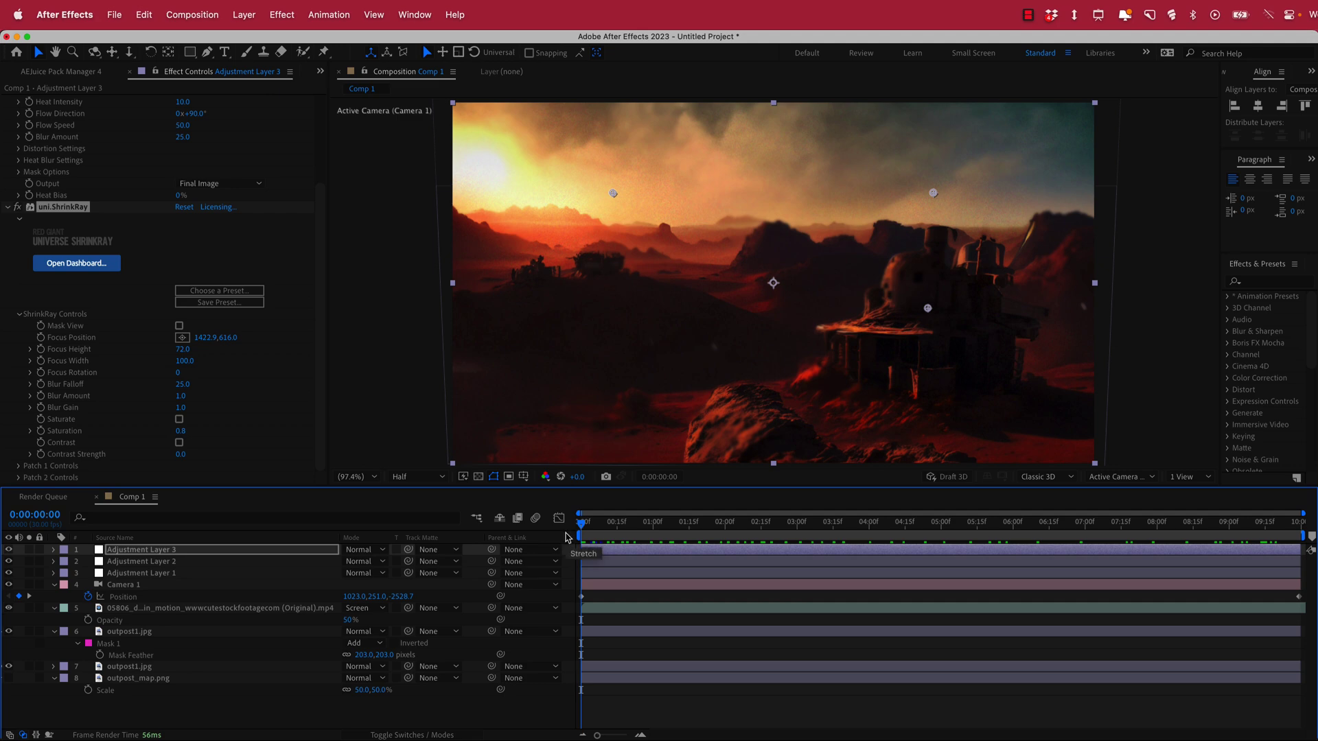
drag(588, 538, 832, 523)
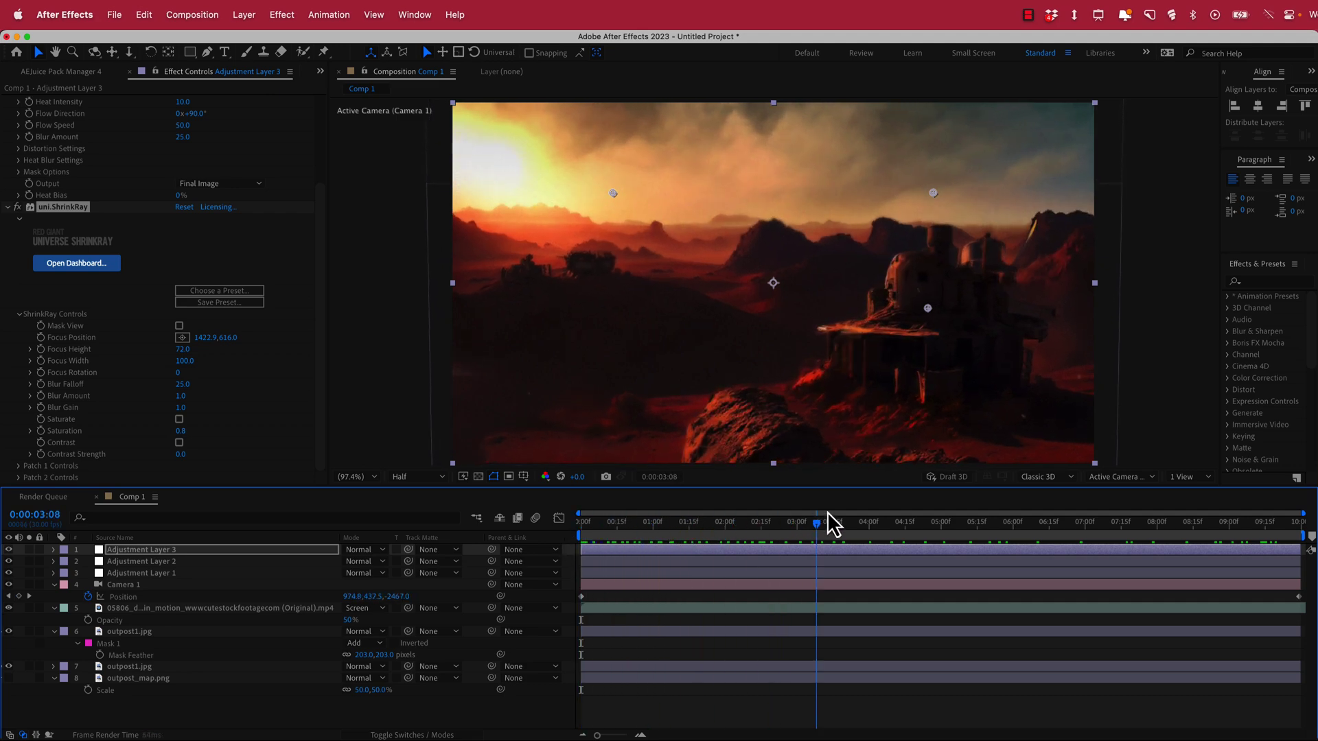